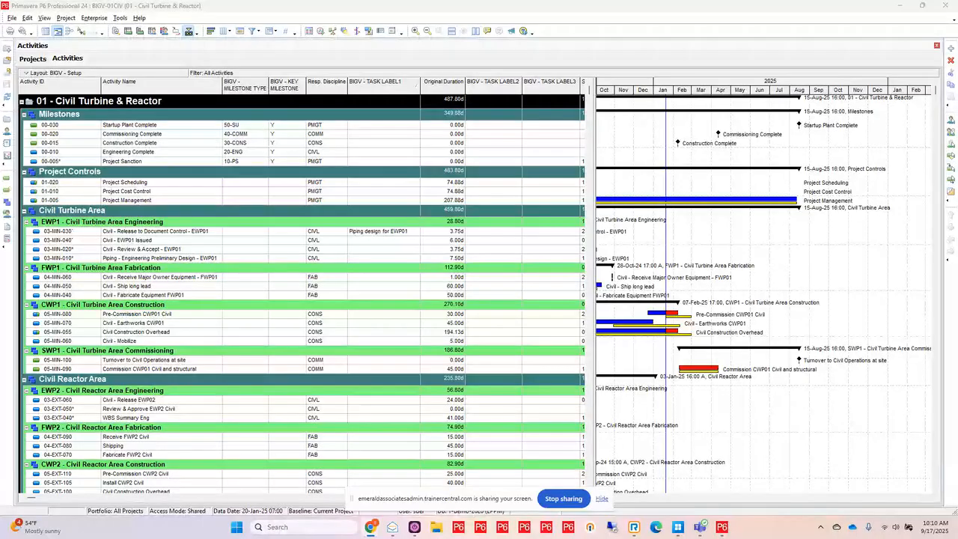
Step: Switch to the Power BI report and examine the initial snapshot Gantt chart for project BIGV-01CIV down to the Civil Turbine Area
{"action": "key", "text": "alt+Tab"}
{"action": "scroll", "coordinate": [435, 331], "scroll_direction": "down", "scroll_amount": 3}
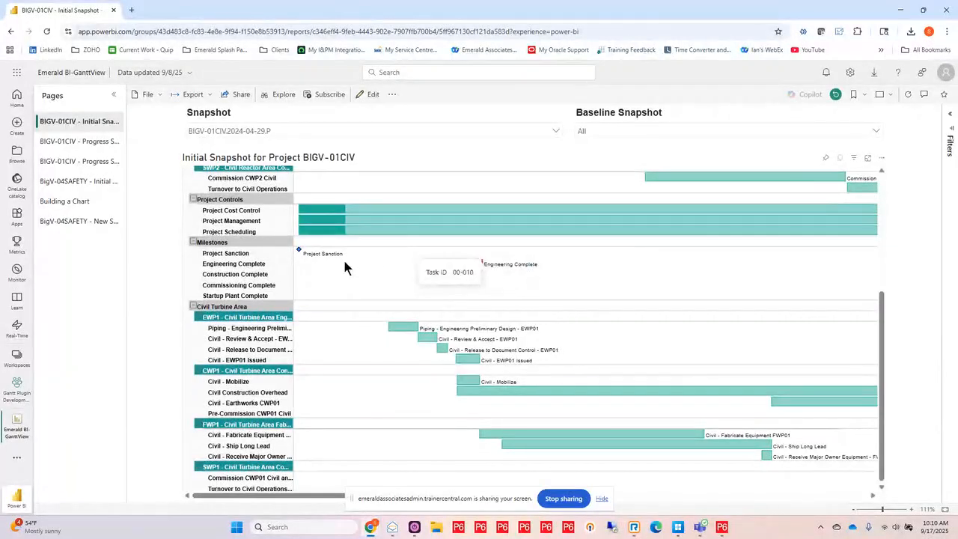
{"action": "left_click", "coordinate": [601, 499]}
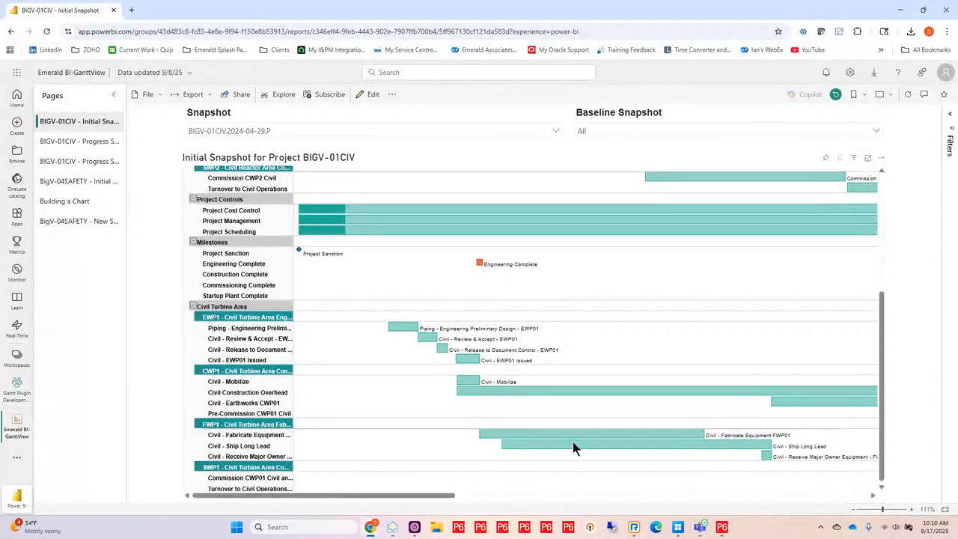
{"action": "mouse_move", "coordinate": [367, 494]}
{"action": "left_mouse_down"}
{"action": "mouse_move", "coordinate": [655, 499]}
{"action": "mouse_move", "coordinate": [367, 497]}
{"action": "left_mouse_up"}
Step: Look at the BIGV-01CIV schedule in Primavera P6, then show its first progress snapshot in the Power BI report
{"action": "left_click", "coordinate": [722, 527]}
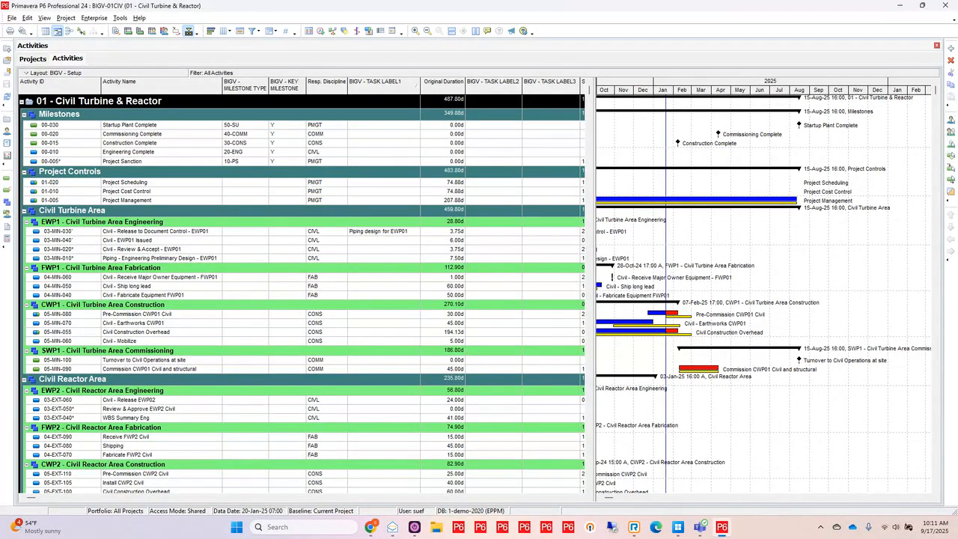
{"action": "key", "text": "alt+Tab"}
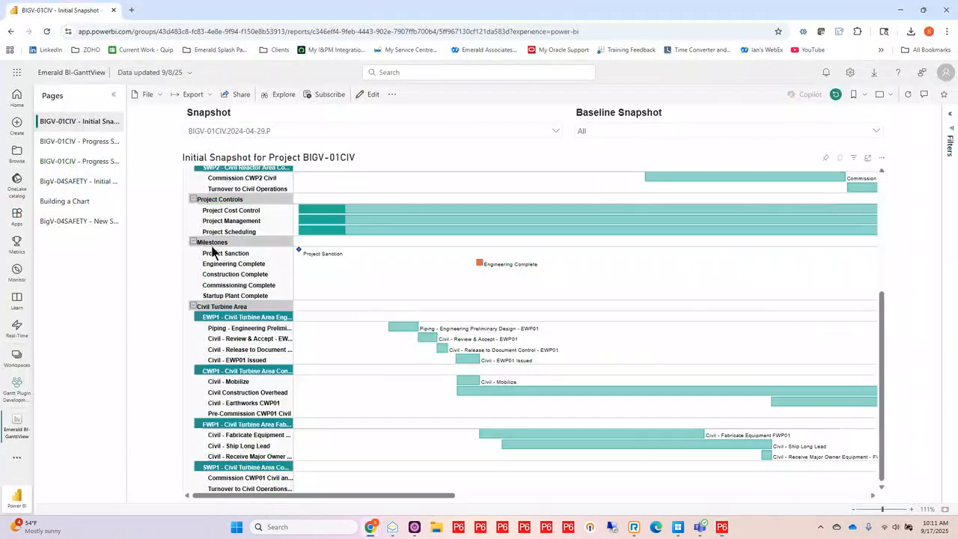
{"action": "left_click", "coordinate": [74, 142]}
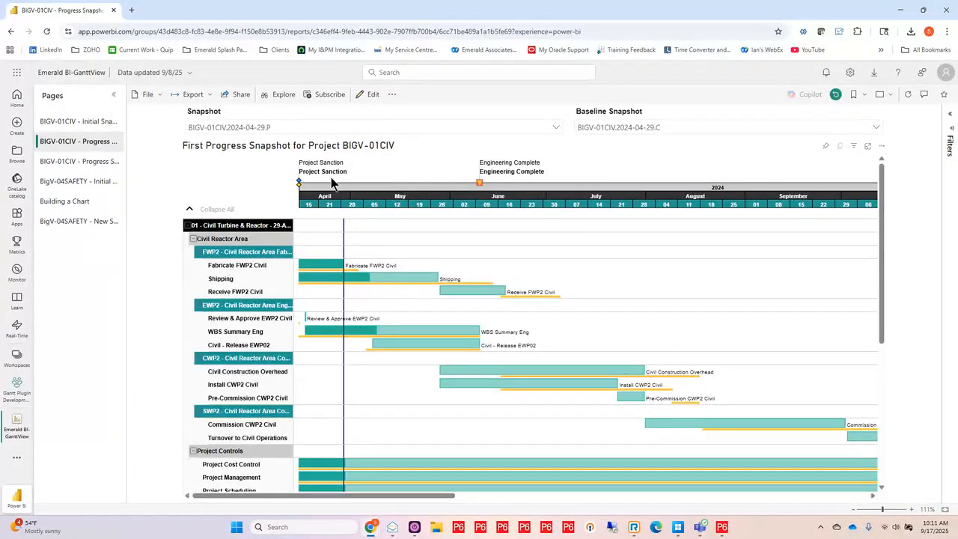
Step: Switch to Primavera P6 and open the project BIGV-04SAFETY from the Webinar group
{"action": "left_click", "coordinate": [723, 528]}
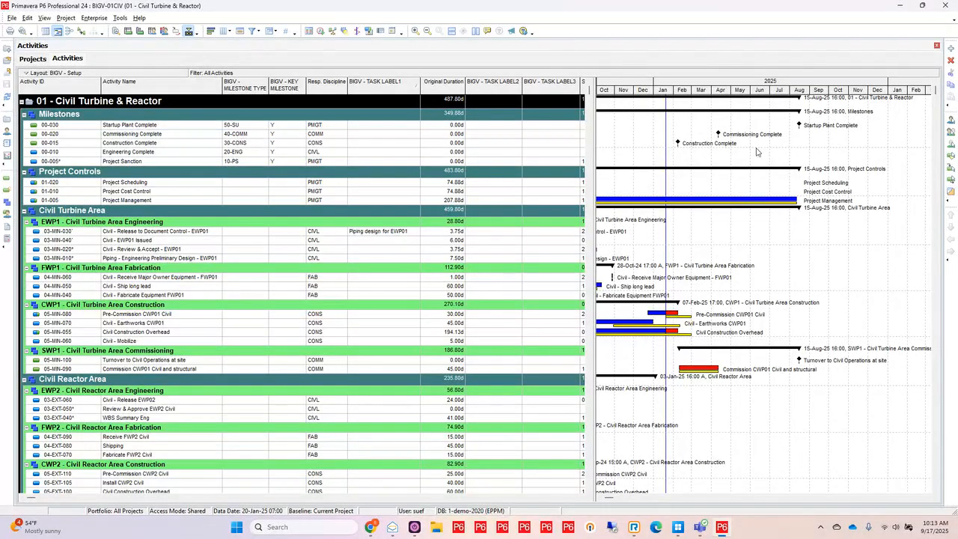
{"action": "left_click", "coordinate": [33, 59]}
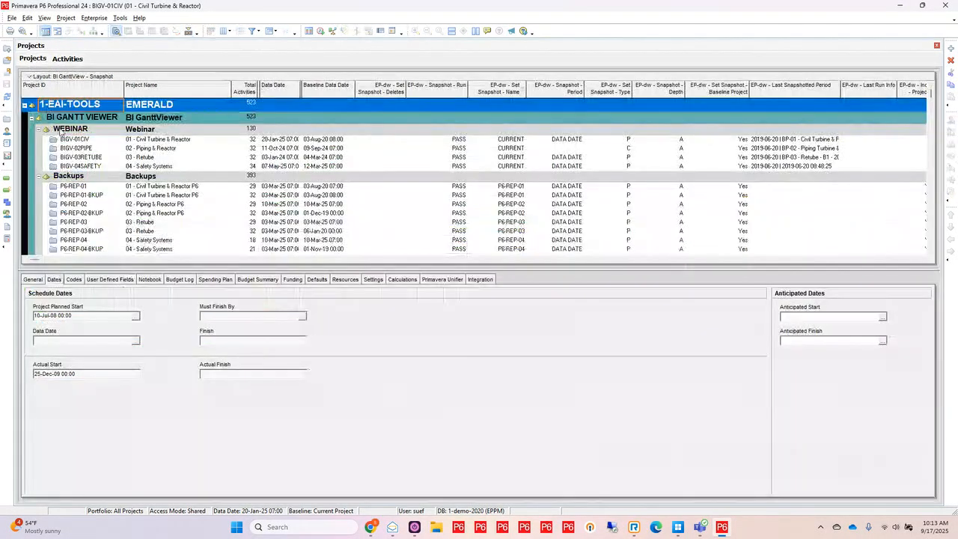
{"action": "left_click", "coordinate": [95, 167]}
{"action": "right_click", "coordinate": [95, 167]}
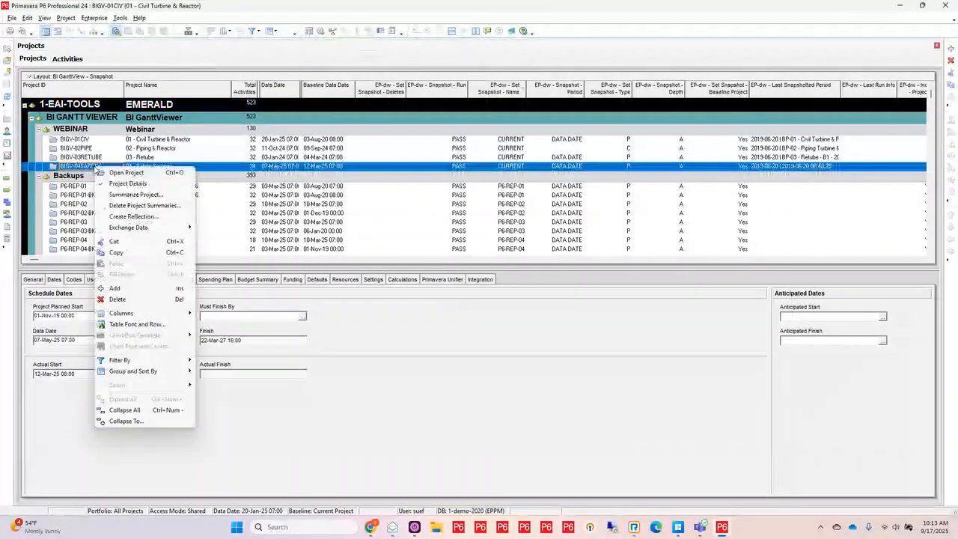
{"action": "left_click", "coordinate": [138, 174]}
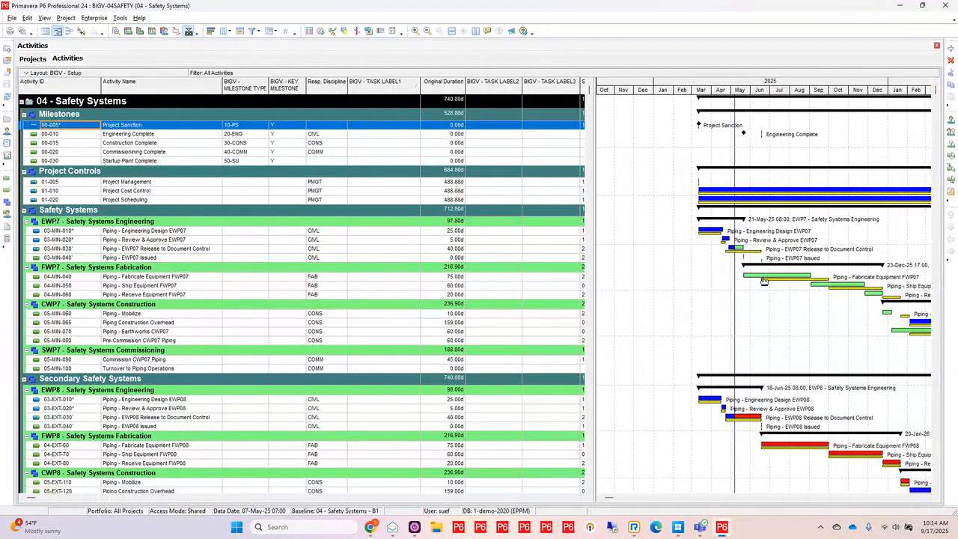
Step: Review the project and user baselines assigned to BIGV-04SAFETY, keeping the current assignments
{"action": "left_click", "coordinate": [66, 20]}
{"action": "left_click", "coordinate": [78, 38]}
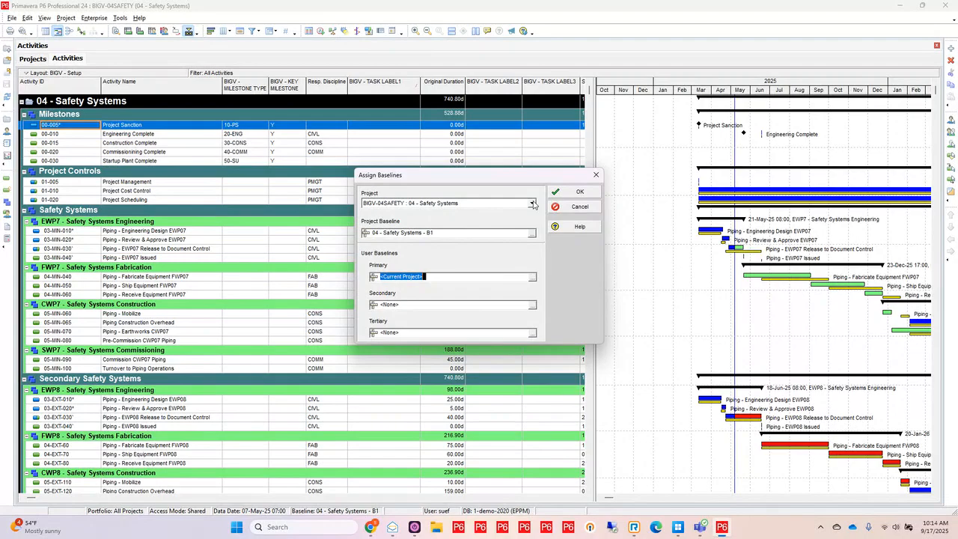
{"action": "left_click", "coordinate": [573, 193]}
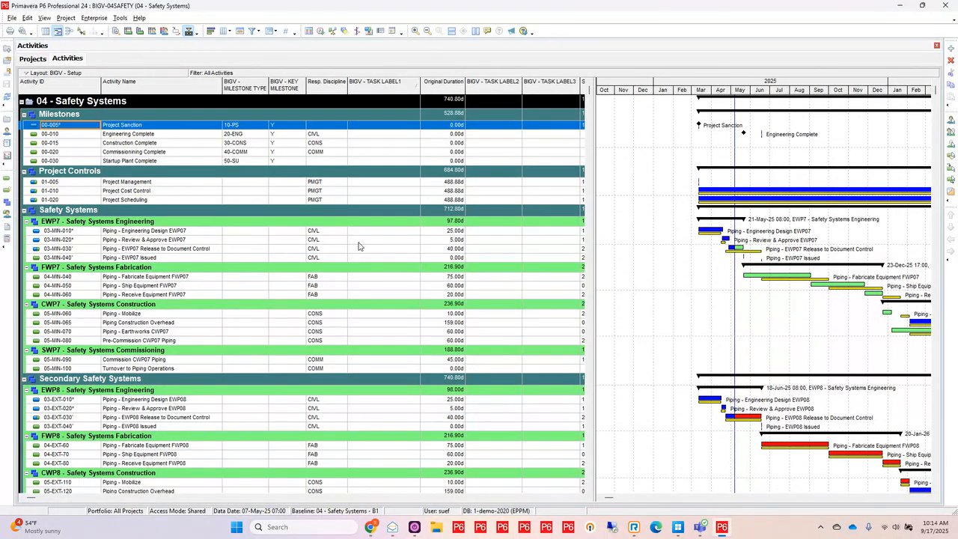
Step: Review the available snapshot type and snapshot depth codes for BIGV-04SAFETY in the project list, leaving both as they are
{"action": "left_click", "coordinate": [33, 59]}
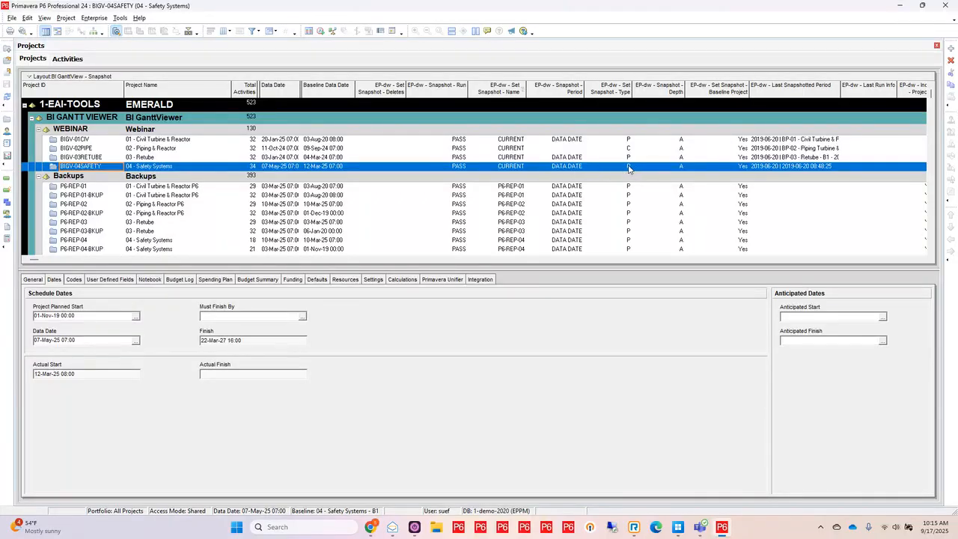
{"action": "left_click", "coordinate": [629, 166]}
{"action": "left_click", "coordinate": [627, 166]}
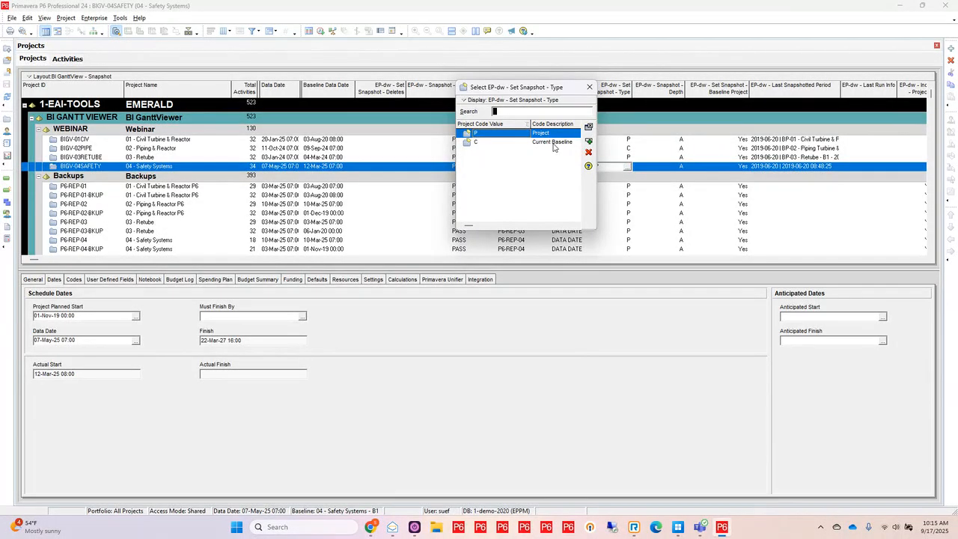
{"action": "left_click", "coordinate": [589, 88]}
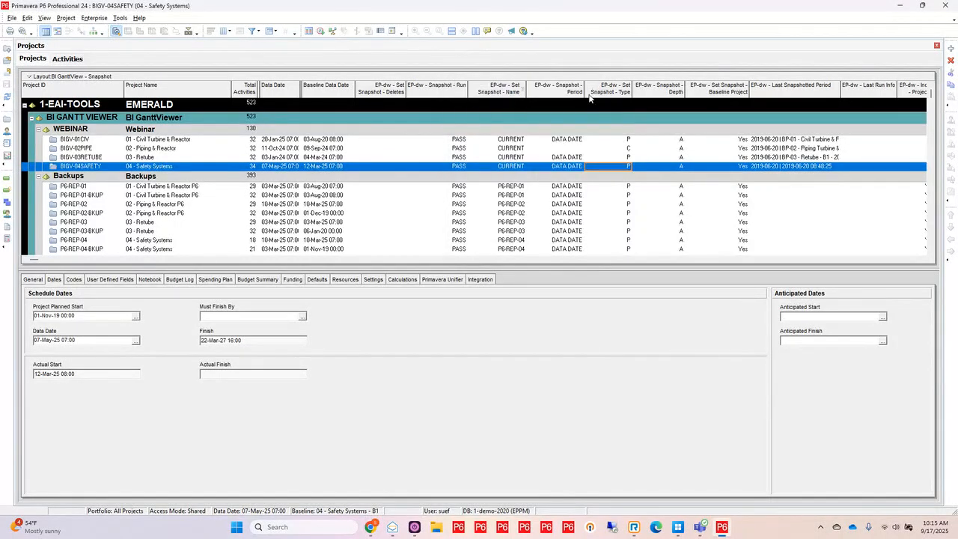
{"action": "left_click", "coordinate": [664, 167]}
{"action": "left_click", "coordinate": [680, 166]}
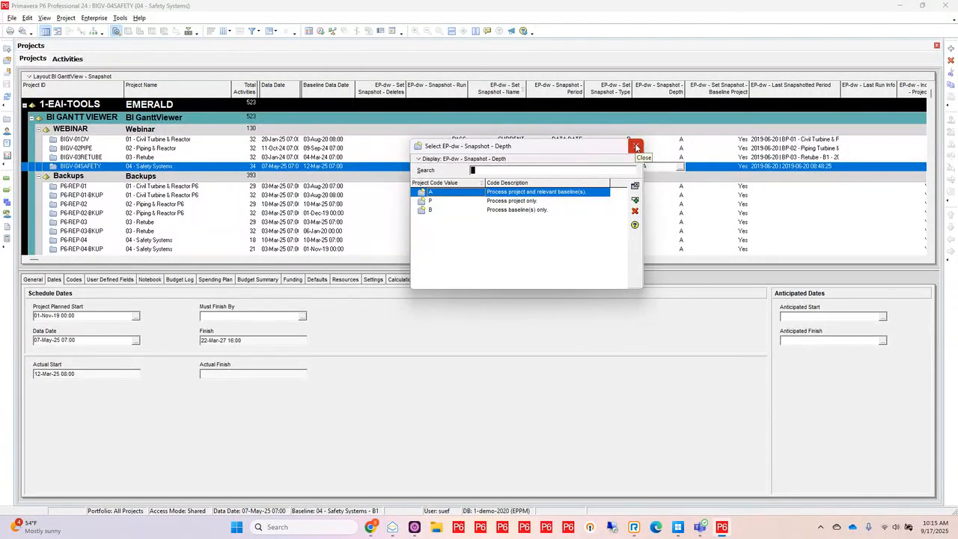
{"action": "left_click", "coordinate": [636, 147]}
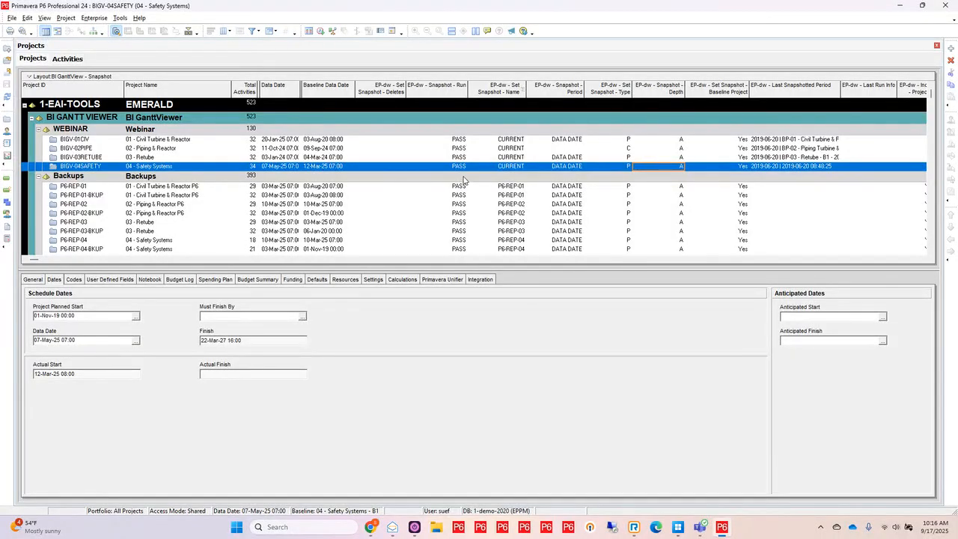
Step: Set the EP-dw Snapshot - Run code of BIGV-04SAFETY to GO
{"action": "left_click", "coordinate": [460, 167]}
{"action": "double_click", "coordinate": [460, 166]}
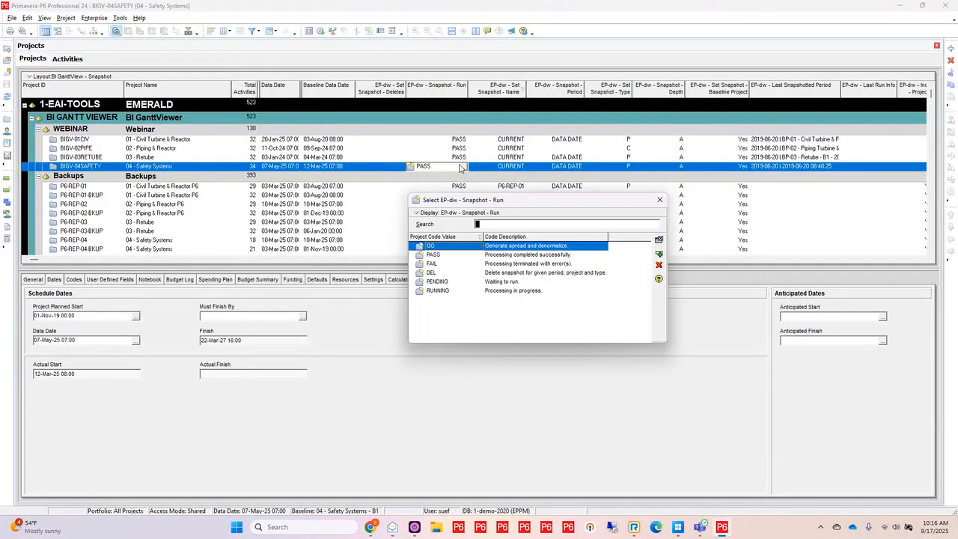
{"action": "double_click", "coordinate": [442, 248]}
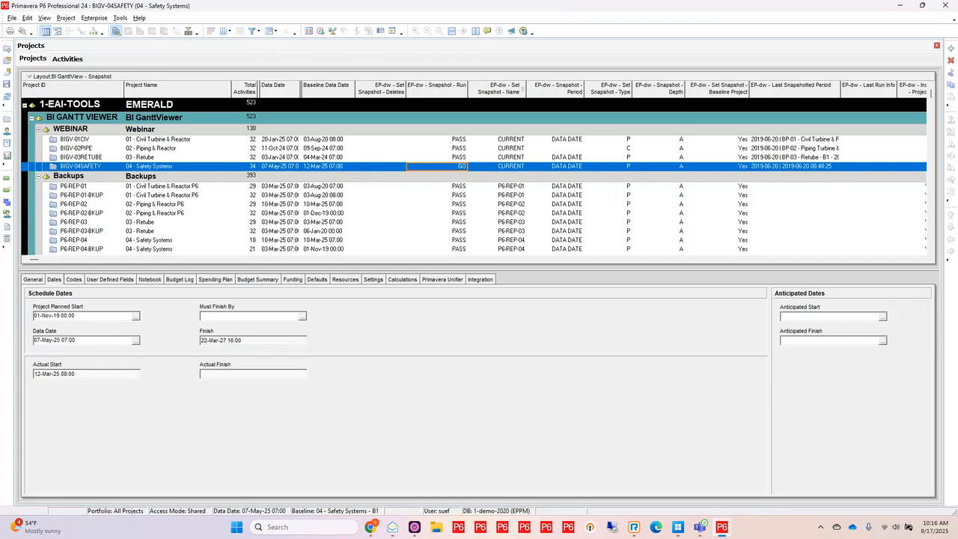
Step: Switch to the Power BI report and review the snapshots available for selection on the BIGV-01CIV initial snapshot page
{"action": "key", "text": "alt+Tab"}
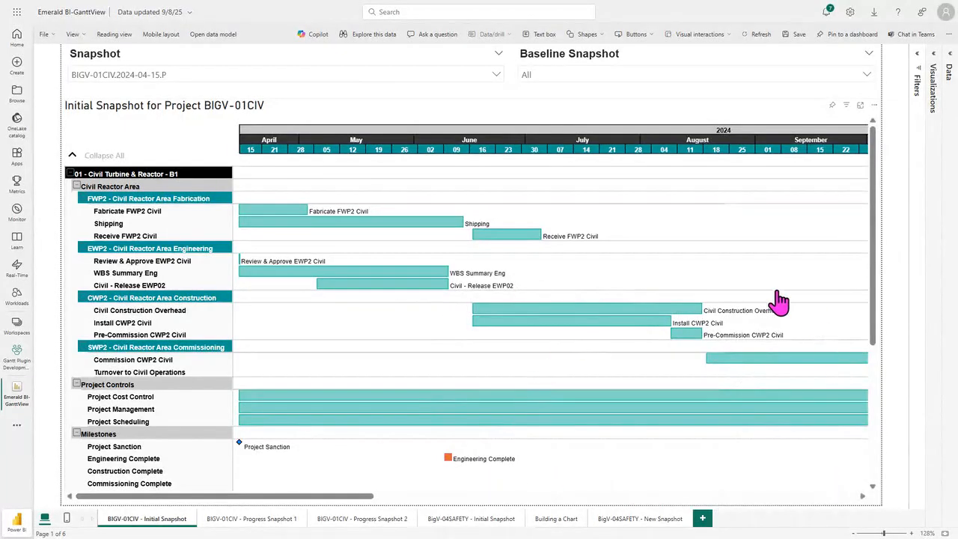
{"action": "mouse_move", "coordinate": [645, 411]}
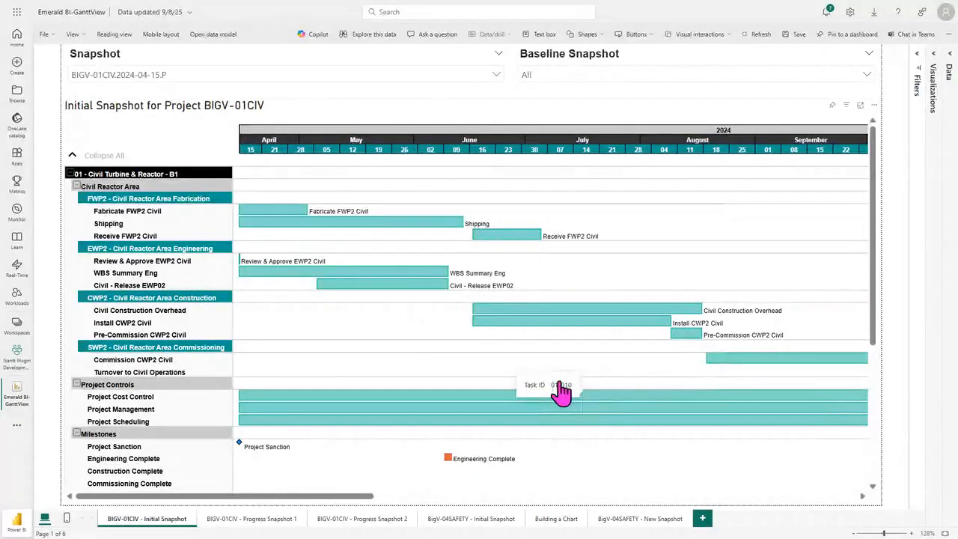
{"action": "left_click", "coordinate": [497, 76]}
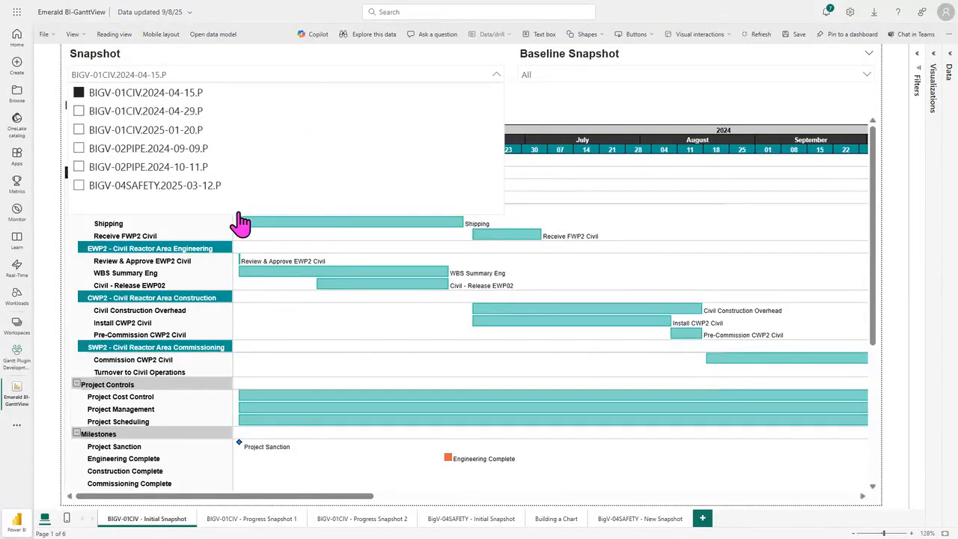
{"action": "left_click", "coordinate": [496, 77]}
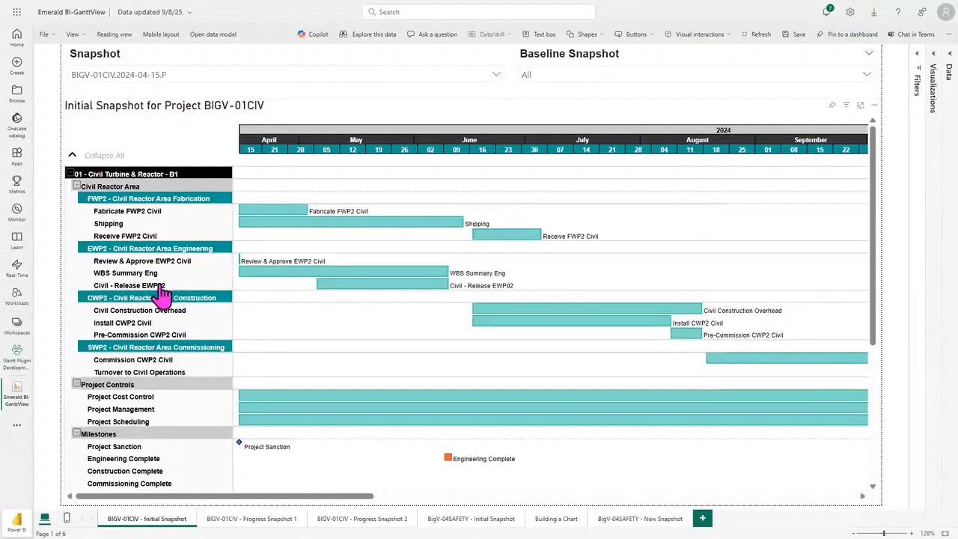
Step: Examine the BIGV-01CIV initial snapshot Gantt chart, collapsing and re-expanding the Civil Reactor Area and following the bars and milestones along the timeline
{"action": "left_click", "coordinate": [77, 186]}
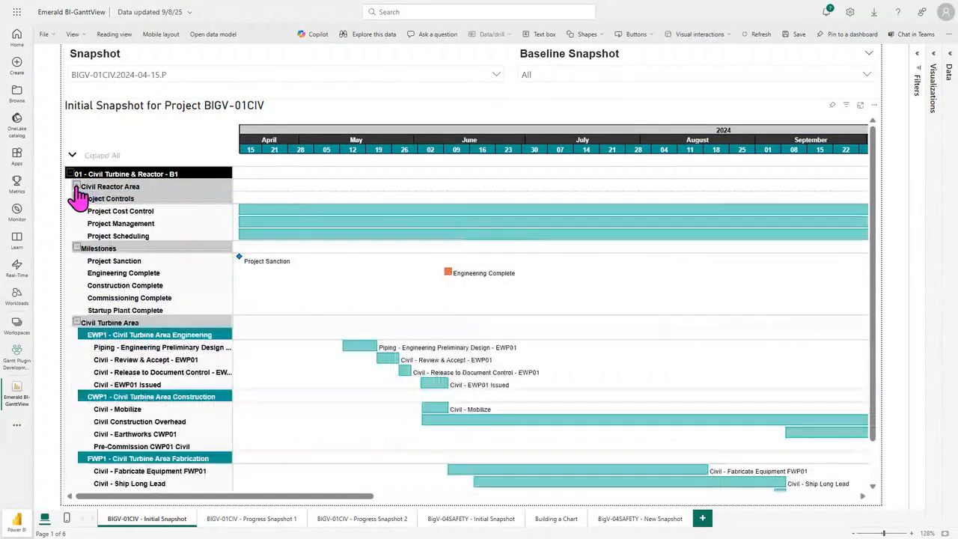
{"action": "left_click", "coordinate": [77, 187]}
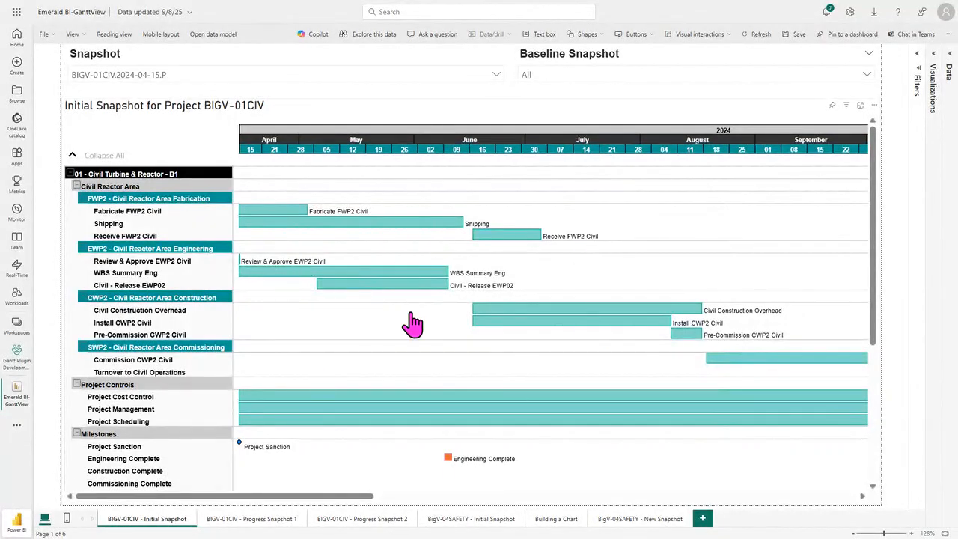
{"action": "mouse_move", "coordinate": [504, 320]}
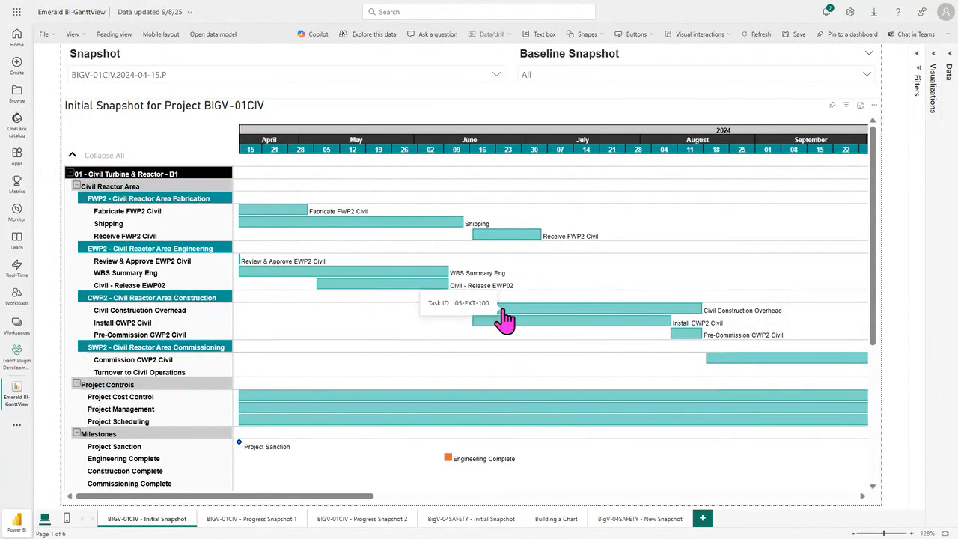
{"action": "scroll", "coordinate": [484, 315], "scroll_direction": "down", "scroll_amount": 5}
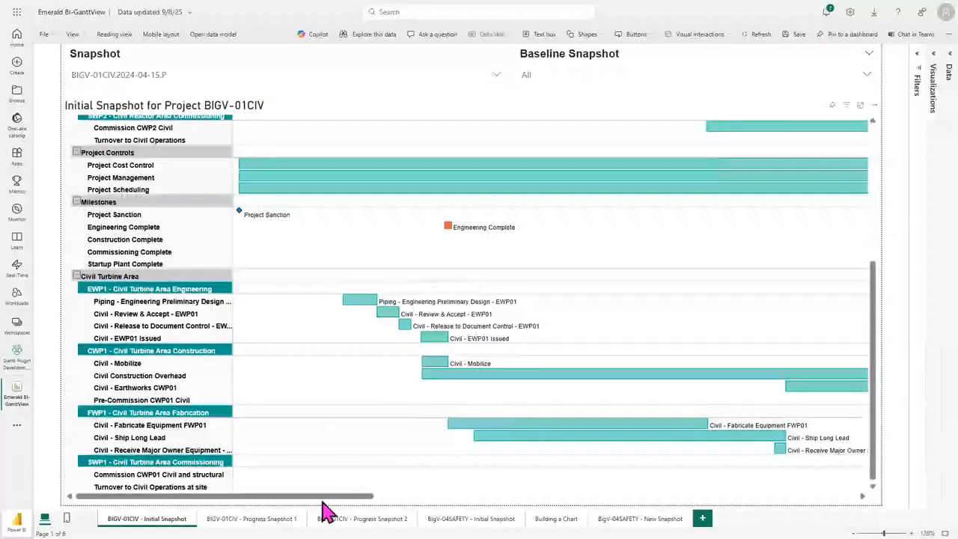
{"action": "left_click_drag", "start_coordinate": [323, 497], "coordinate": [633, 524]}
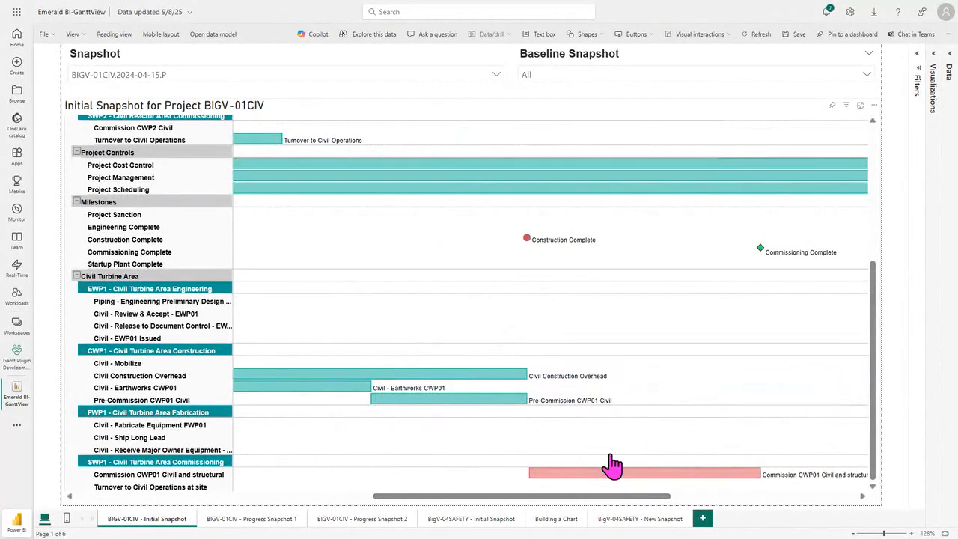
{"action": "left_click_drag", "start_coordinate": [528, 497], "coordinate": [228, 497]}
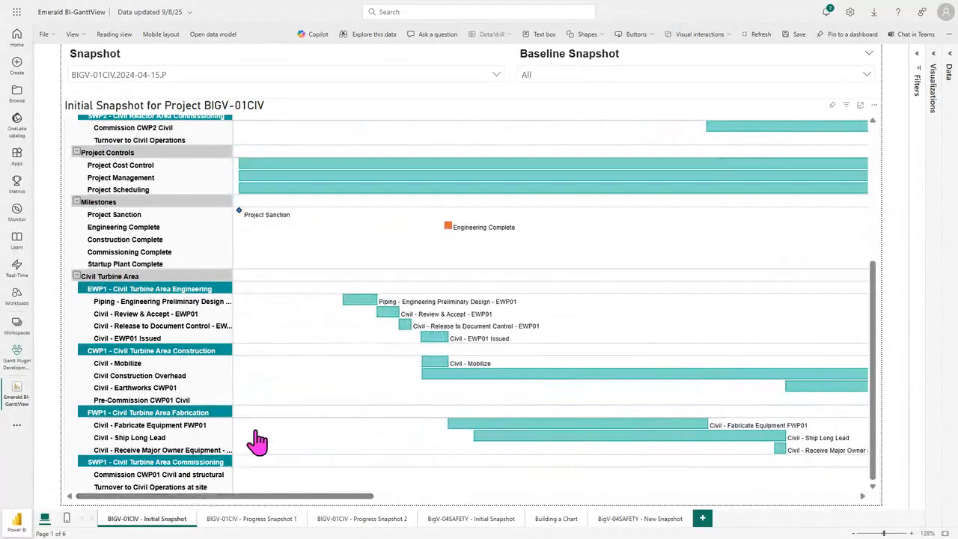
{"action": "scroll", "coordinate": [257, 442], "scroll_direction": "up", "scroll_amount": 2}
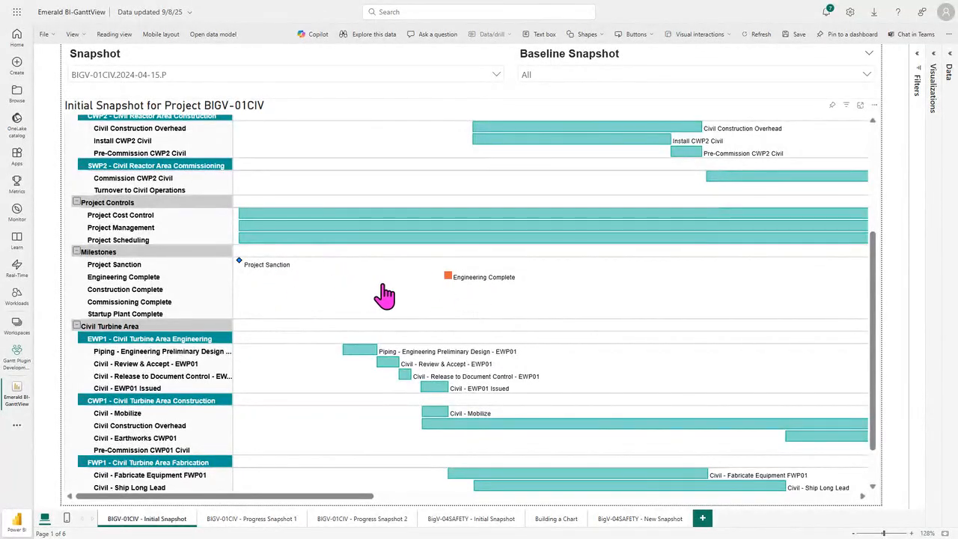
{"action": "left_click_drag", "start_coordinate": [272, 497], "coordinate": [586, 491]}
{"action": "left_click_drag", "start_coordinate": [621, 479], "coordinate": [220, 509]}
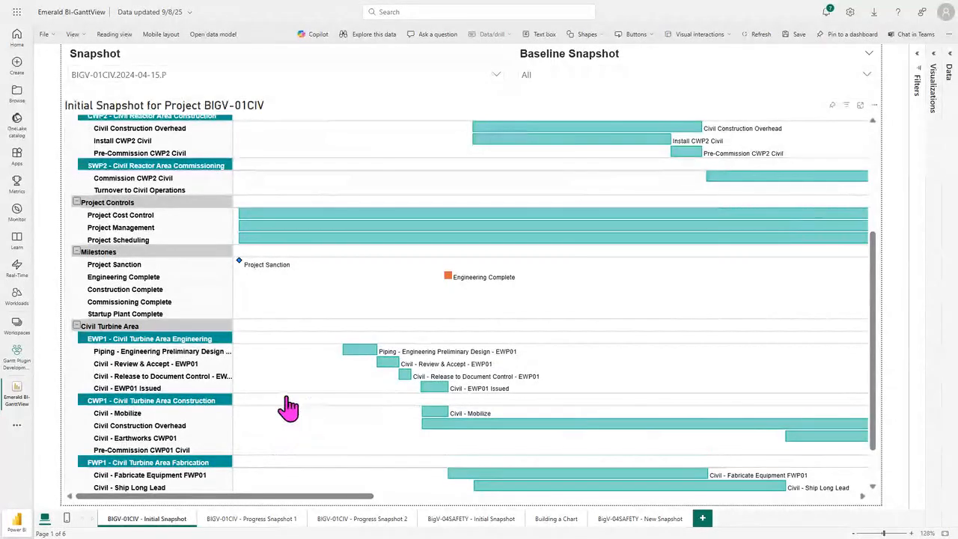
{"action": "scroll", "coordinate": [337, 408], "scroll_direction": "up", "scroll_amount": 5}
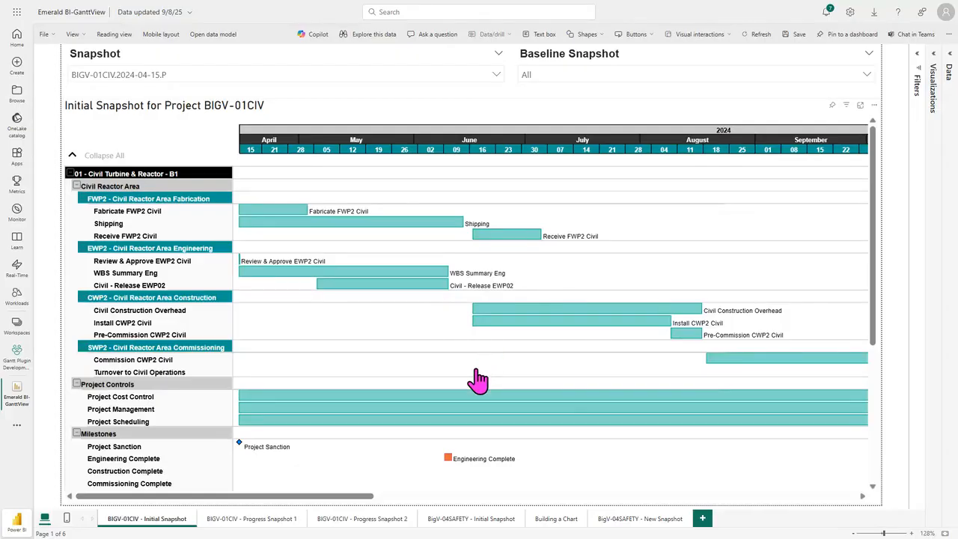
Step: Examine the first progress snapshot of BIGV-01CIV up to its final milestones, and open the second progress snapshot page
{"action": "left_click", "coordinate": [256, 524]}
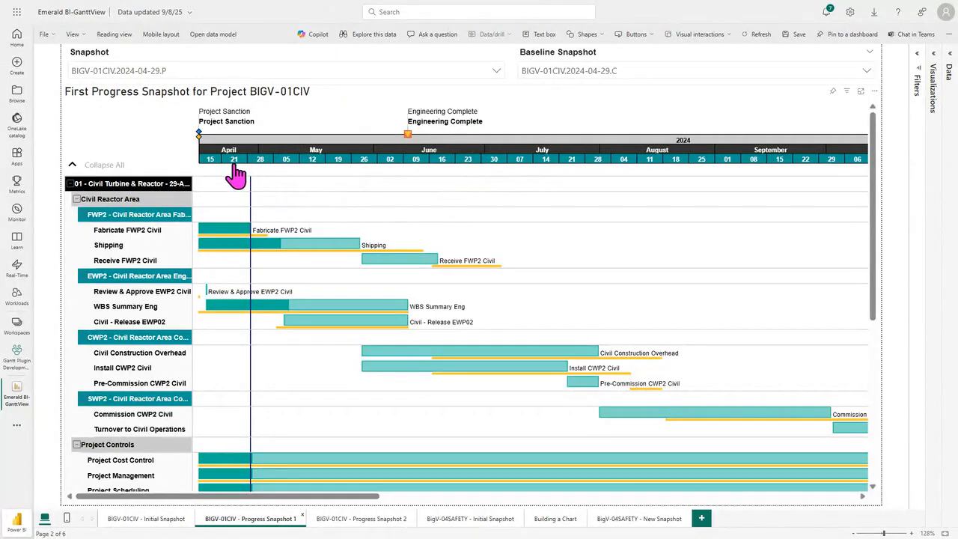
{"action": "left_click_drag", "start_coordinate": [259, 498], "coordinate": [715, 487]}
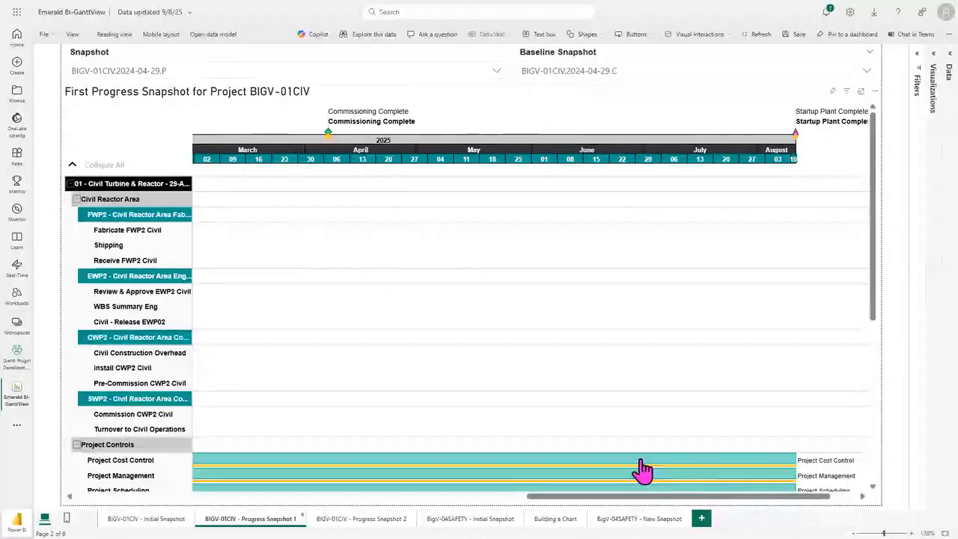
{"action": "mouse_move", "coordinate": [643, 470]}
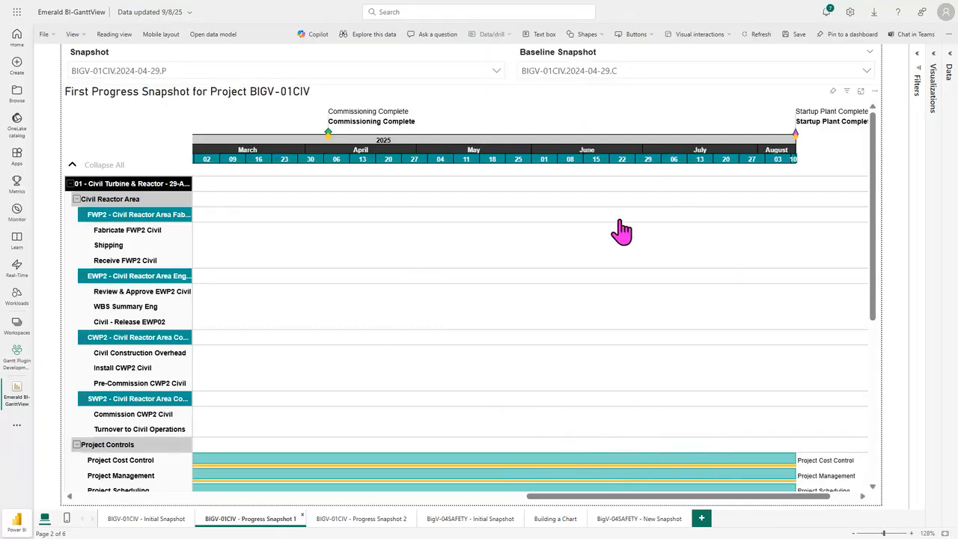
{"action": "left_click", "coordinate": [359, 523]}
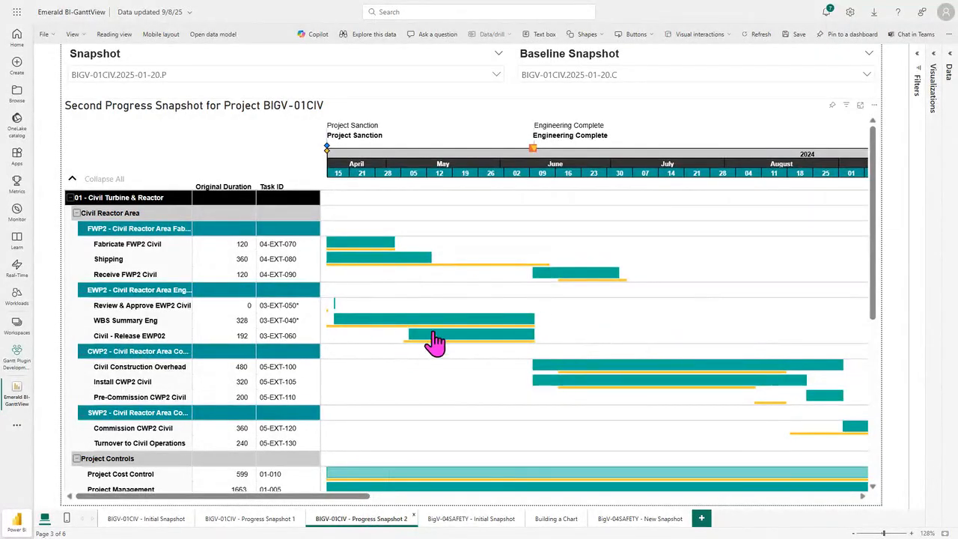
Step: Examine the second progress snapshot Gantt chart of BIGV-01CIV, comparing current and baseline bars from the Civil Reactor Area through the Civil Turbine Area
{"action": "mouse_move", "coordinate": [470, 324]}
{"action": "scroll", "coordinate": [238, 318], "scroll_direction": "down", "scroll_amount": 1}
{"action": "scroll", "coordinate": [238, 318], "scroll_direction": "down", "scroll_amount": 2}
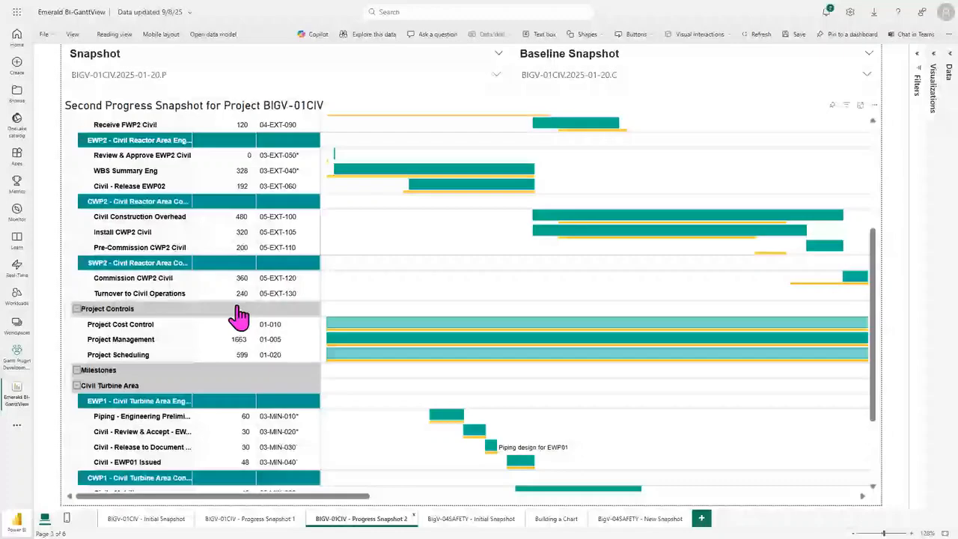
{"action": "scroll", "coordinate": [238, 318], "scroll_direction": "up", "scroll_amount": 1}
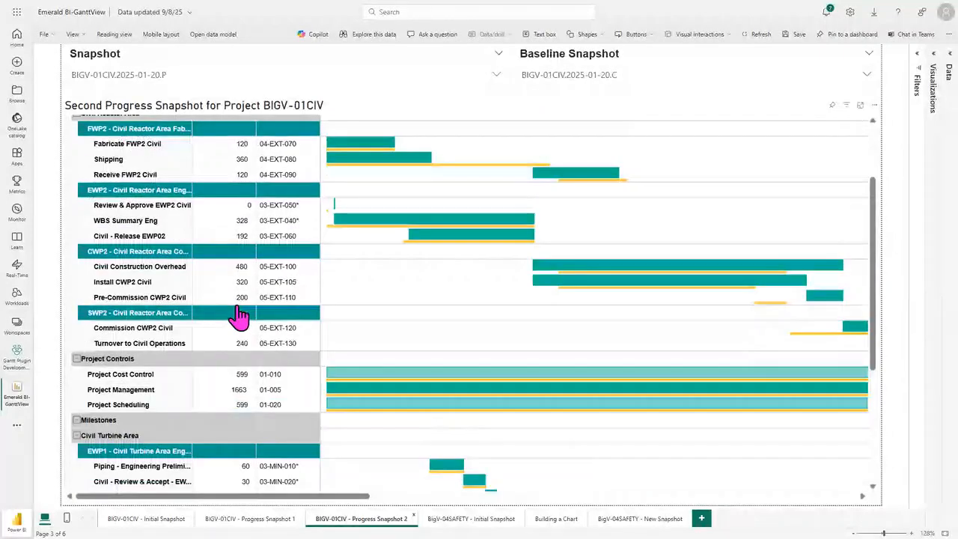
{"action": "scroll", "coordinate": [238, 318], "scroll_direction": "up", "scroll_amount": 2}
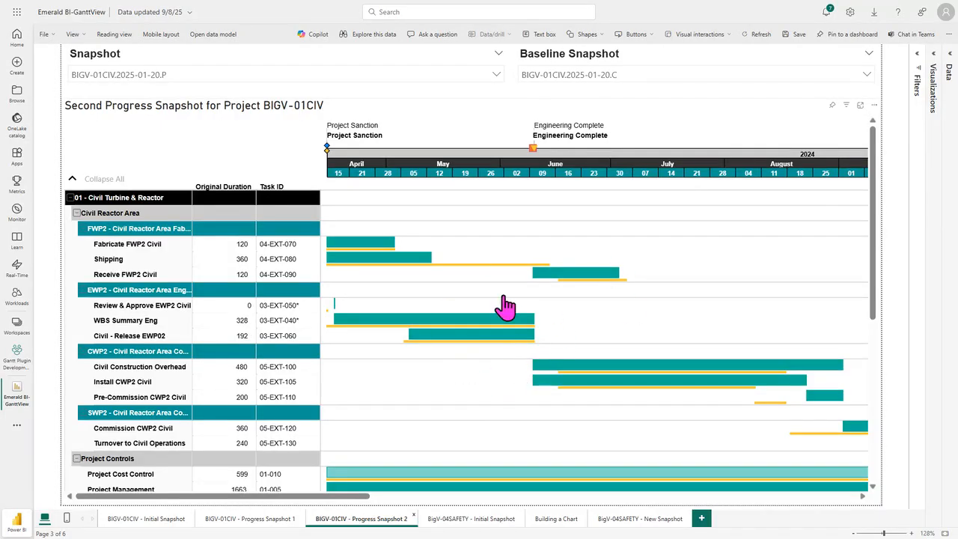
{"action": "scroll", "coordinate": [479, 342], "scroll_direction": "down", "scroll_amount": 2}
{"action": "scroll", "coordinate": [479, 342], "scroll_direction": "down", "scroll_amount": 4}
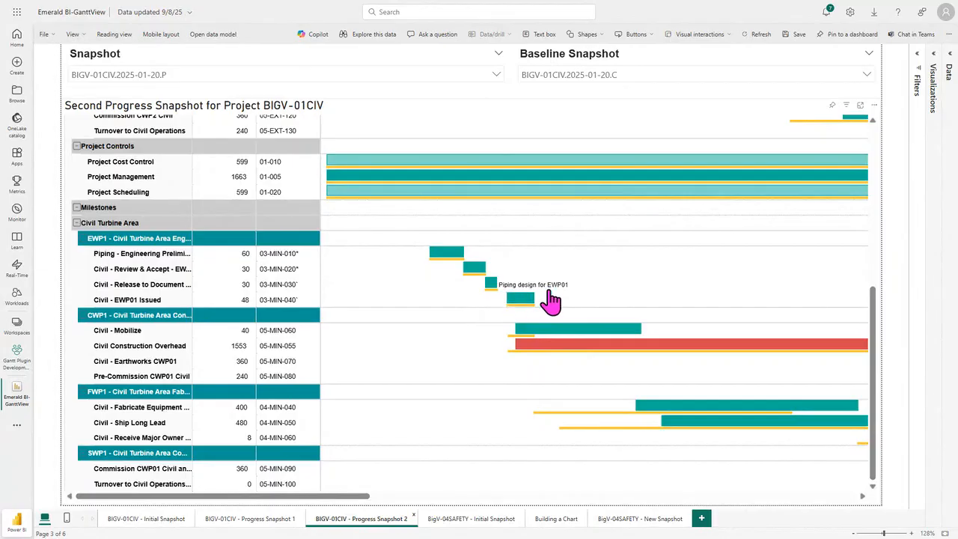
{"action": "mouse_move", "coordinate": [563, 297]}
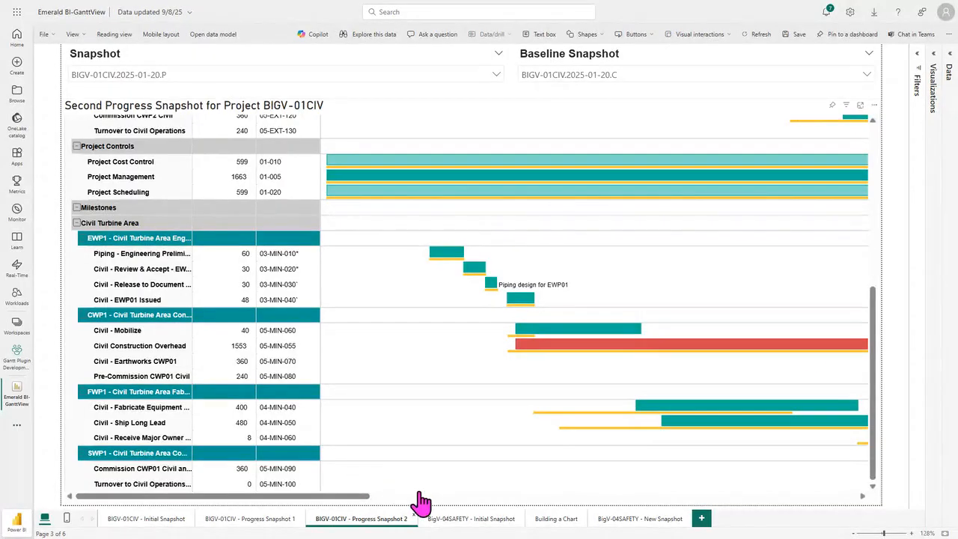
Step: Open the BigV-04SAFETY initial snapshot page and examine its discipline-coloured Gantt bars from engineering through commissioning and turnover
{"action": "left_click", "coordinate": [462, 523]}
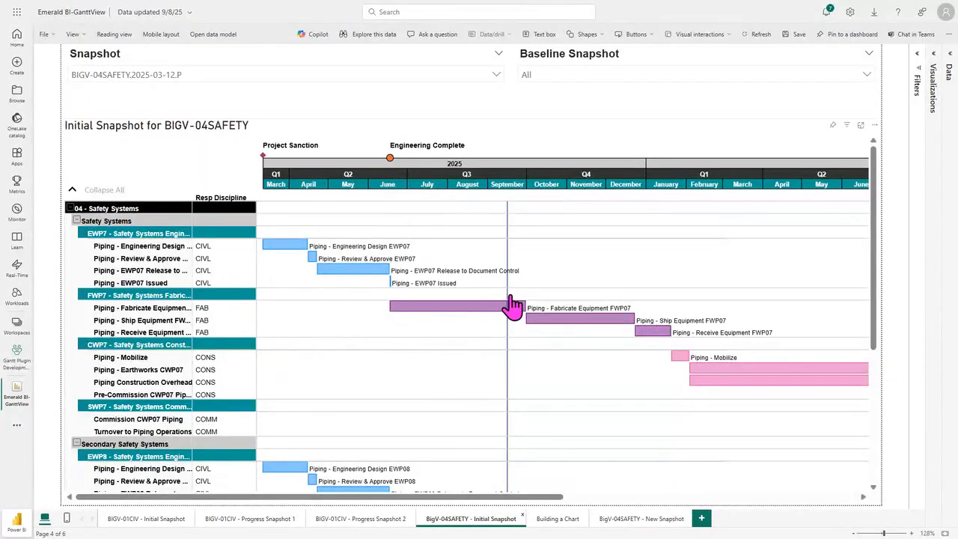
{"action": "scroll", "coordinate": [508, 346], "scroll_direction": "down", "scroll_amount": 2}
{"action": "scroll", "coordinate": [509, 347], "scroll_direction": "down", "scroll_amount": 1}
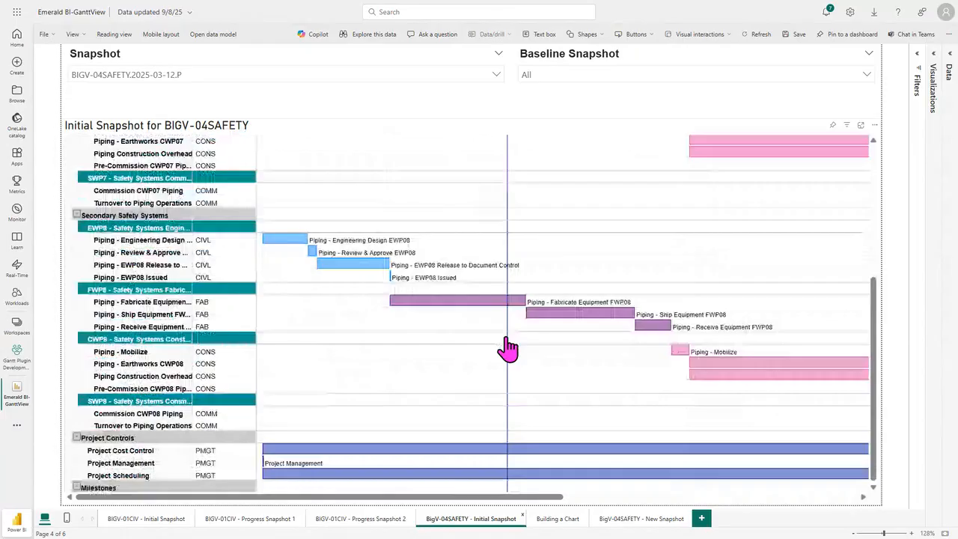
{"action": "scroll", "coordinate": [508, 346], "scroll_direction": "up", "scroll_amount": 3}
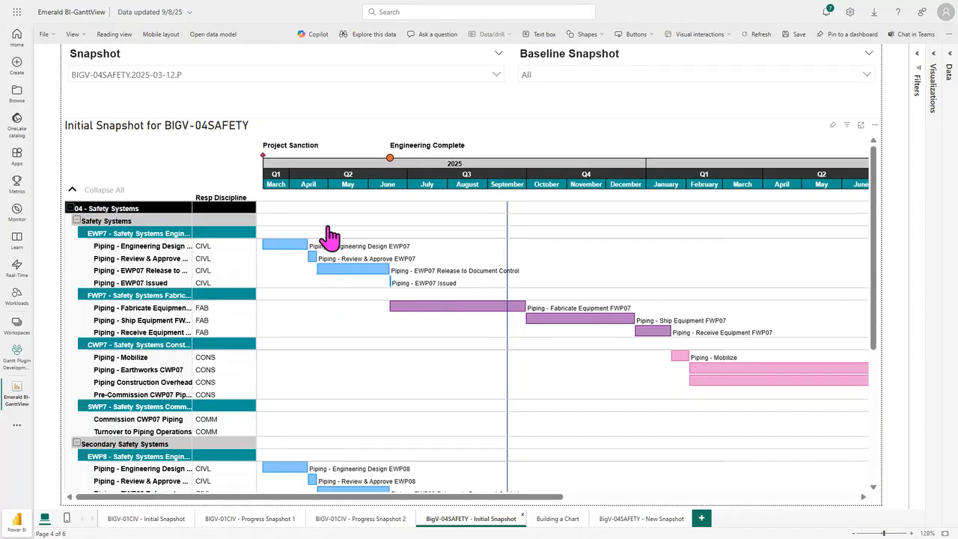
{"action": "scroll", "coordinate": [348, 276], "scroll_direction": "down", "scroll_amount": 1}
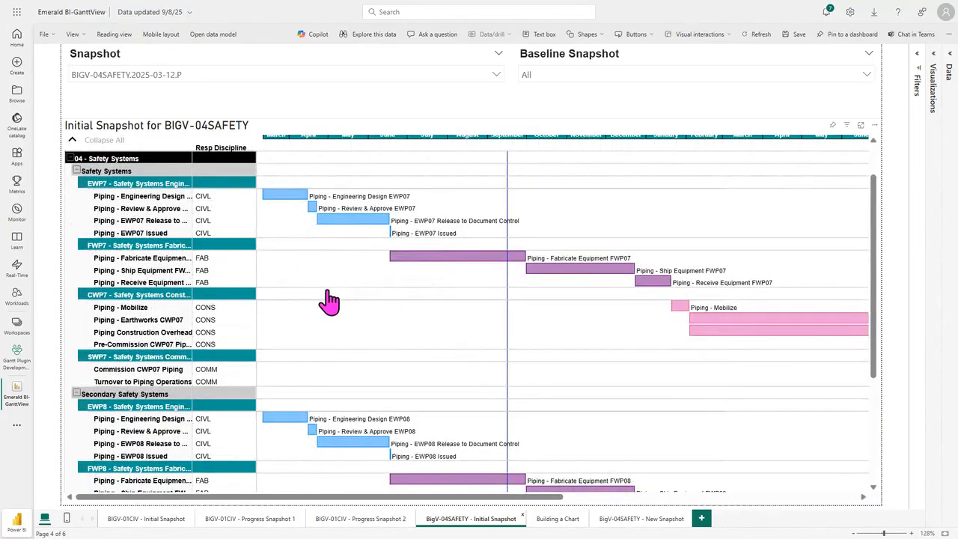
{"action": "scroll", "coordinate": [322, 353], "scroll_direction": "down", "scroll_amount": 1}
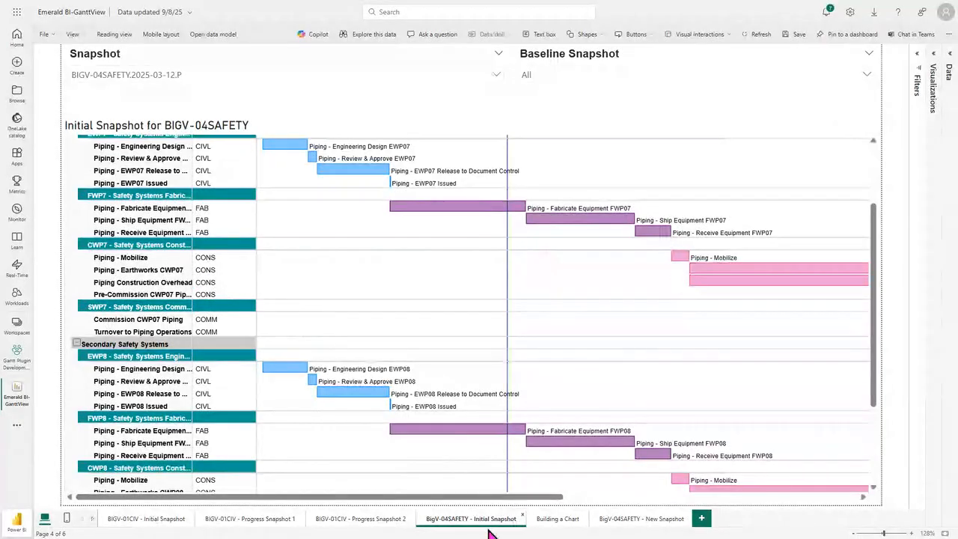
{"action": "left_click_drag", "start_coordinate": [416, 498], "coordinate": [668, 500]}
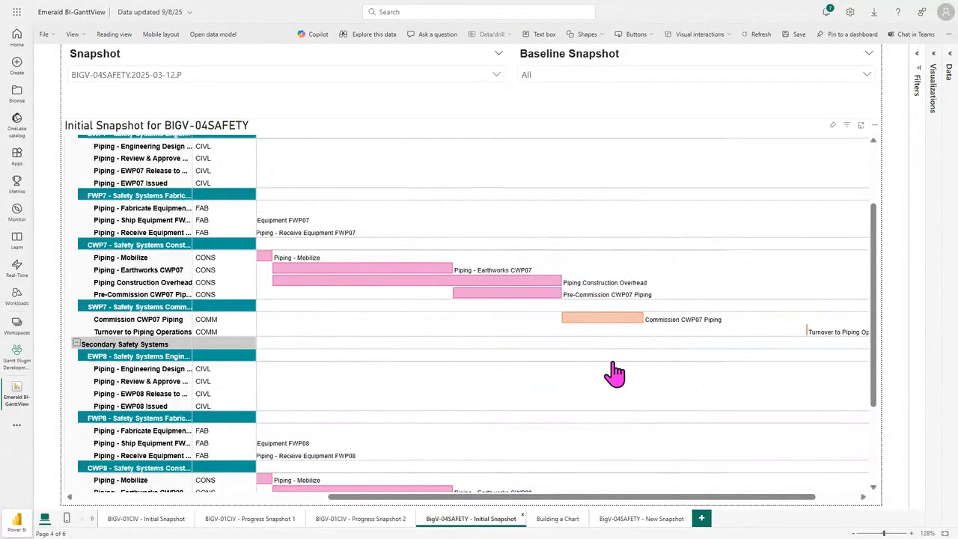
{"action": "scroll", "coordinate": [592, 389], "scroll_direction": "down", "scroll_amount": 4}
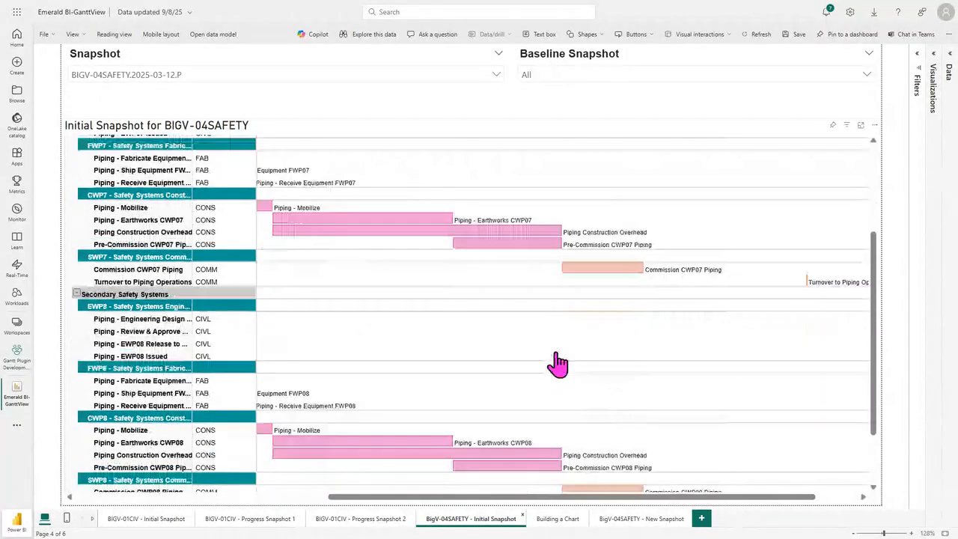
{"action": "left_click_drag", "start_coordinate": [500, 498], "coordinate": [306, 509]}
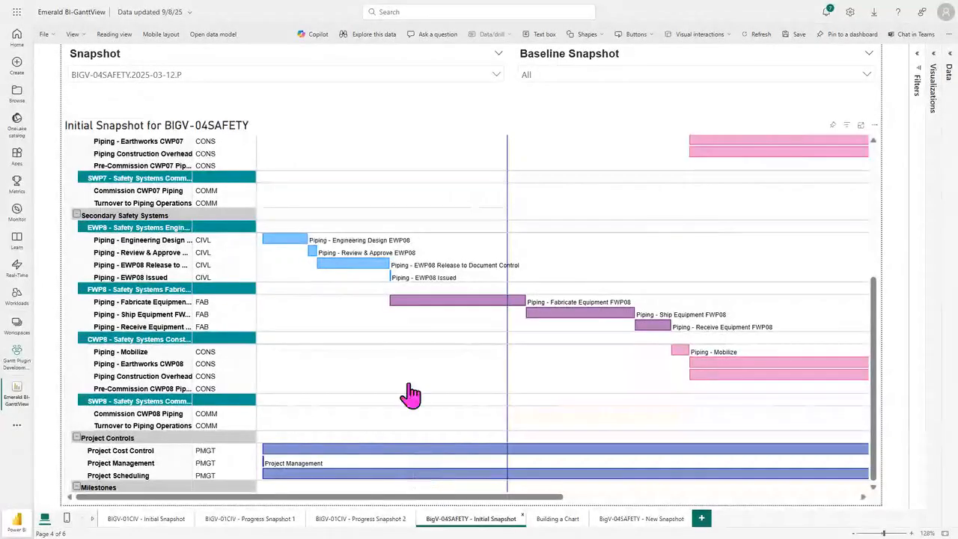
{"action": "scroll", "coordinate": [408, 392], "scroll_direction": "up", "scroll_amount": 3}
{"action": "scroll", "coordinate": [408, 392], "scroll_direction": "up", "scroll_amount": 3}
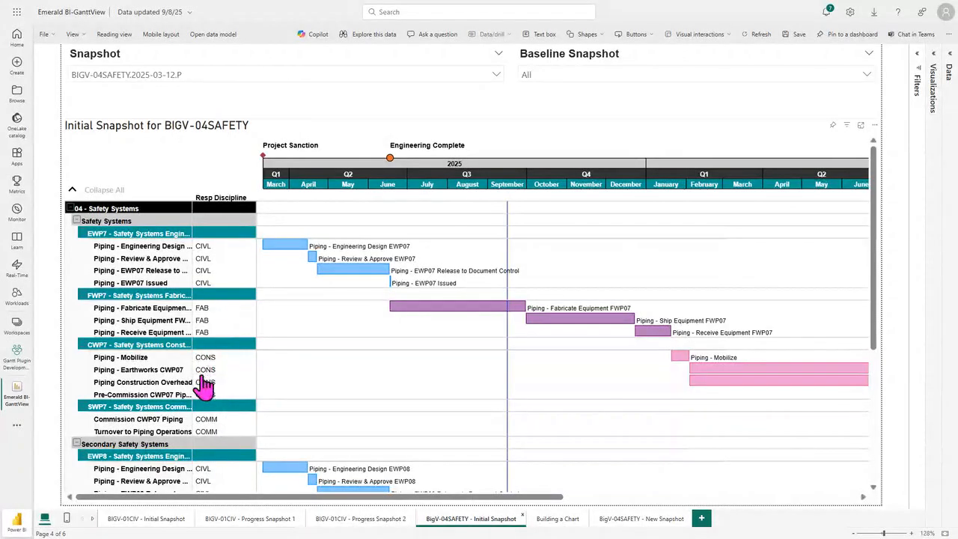
Step: Remove the Parent fields Project Name, WBS Name L1 and WBS Name L2 from the BIGV-04SAFETY Gantt chart and review the ungrouped tasks
{"action": "left_click", "coordinate": [586, 276]}
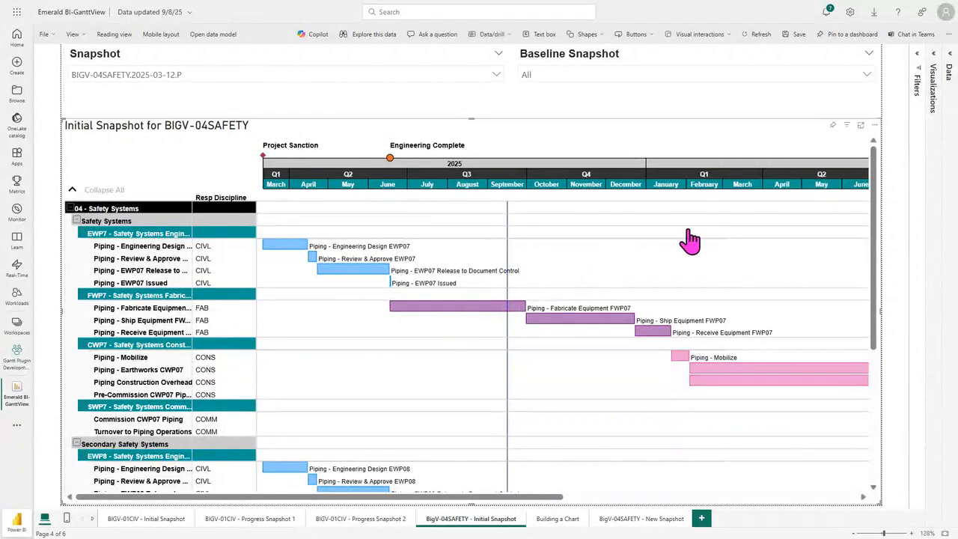
{"action": "left_click", "coordinate": [938, 63]}
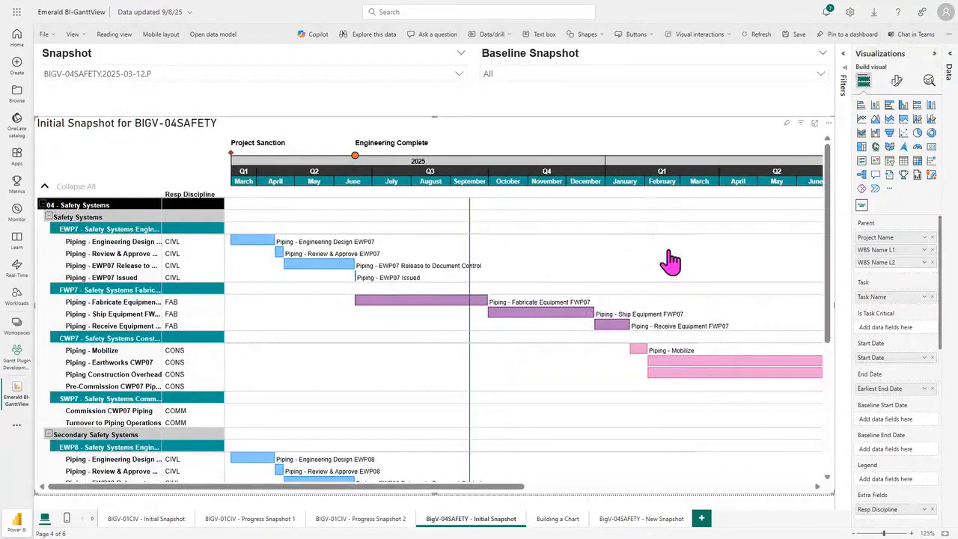
{"action": "left_click", "coordinate": [934, 263]}
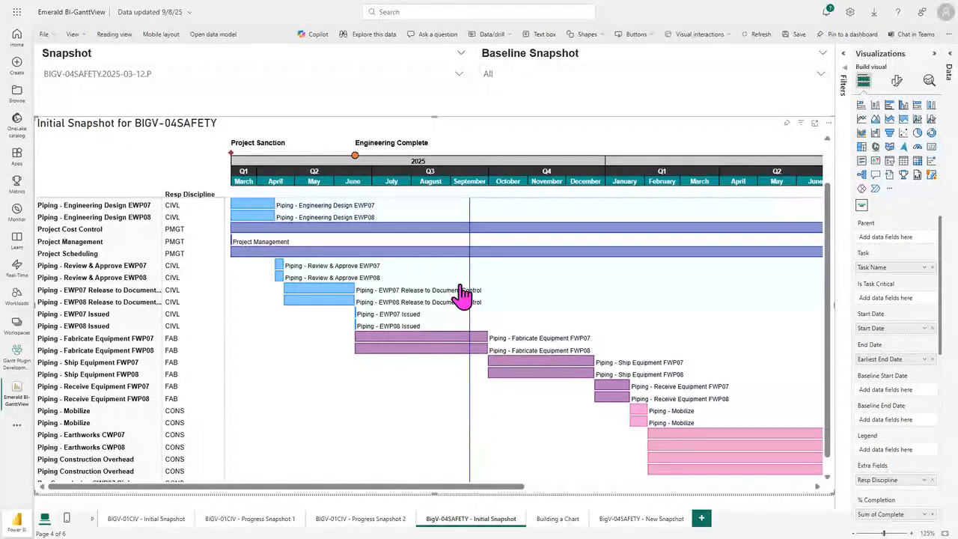
{"action": "scroll", "coordinate": [458, 389], "scroll_direction": "down", "scroll_amount": 1}
{"action": "left_click_drag", "start_coordinate": [454, 494], "coordinate": [430, 496]}
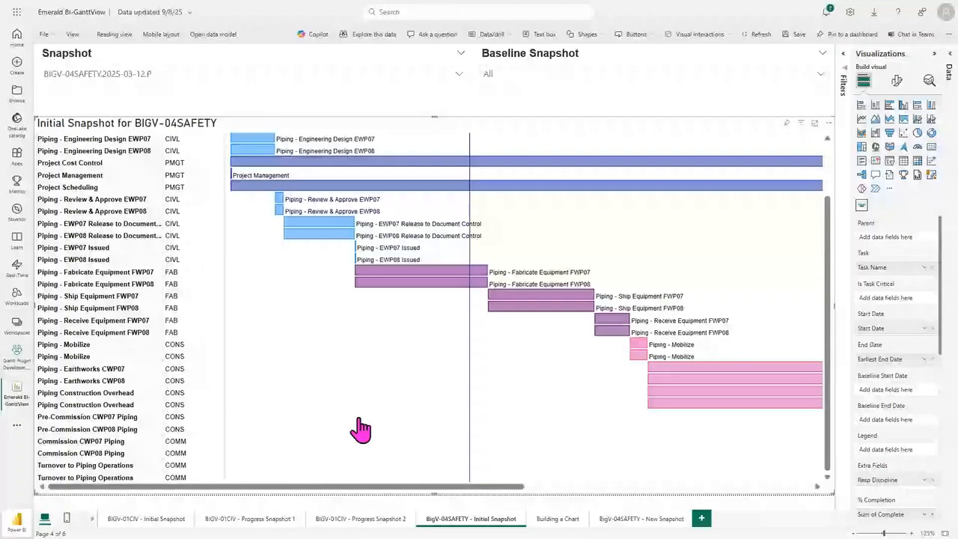
{"action": "scroll", "coordinate": [360, 429], "scroll_direction": "up", "scroll_amount": 1}
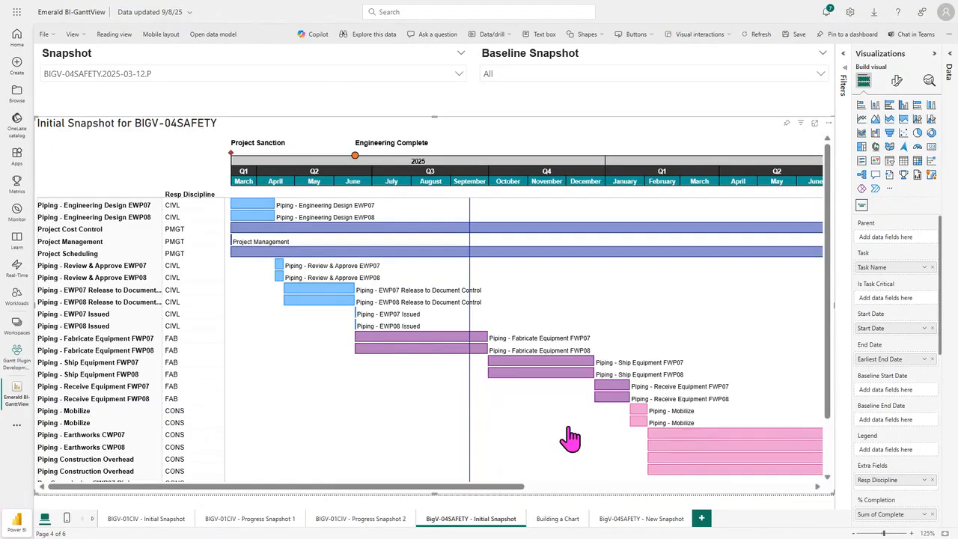
Step: Open the Building a Chart page, select its empty Gantt visual and list the fields of the Task table
{"action": "left_click", "coordinate": [558, 518]}
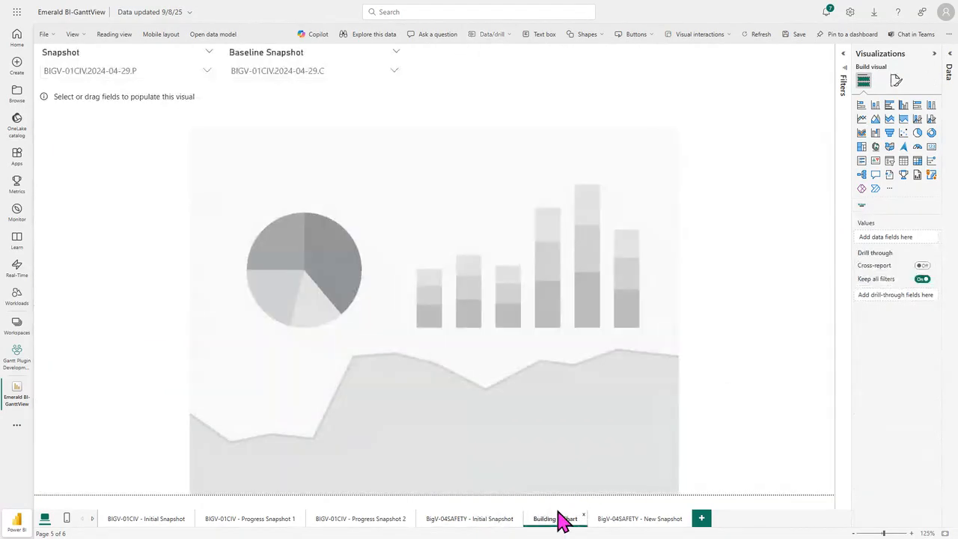
{"action": "left_click", "coordinate": [486, 303]}
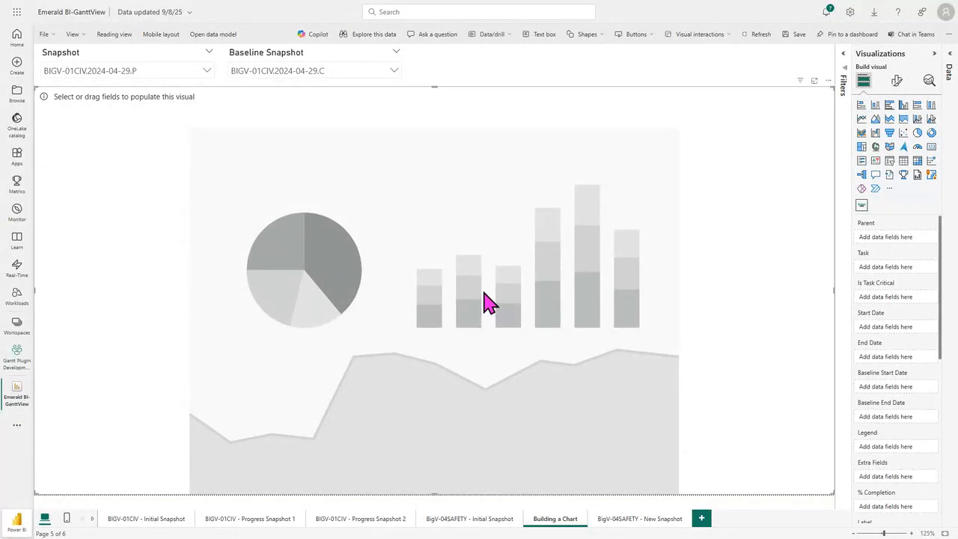
{"action": "left_click", "coordinate": [948, 67]}
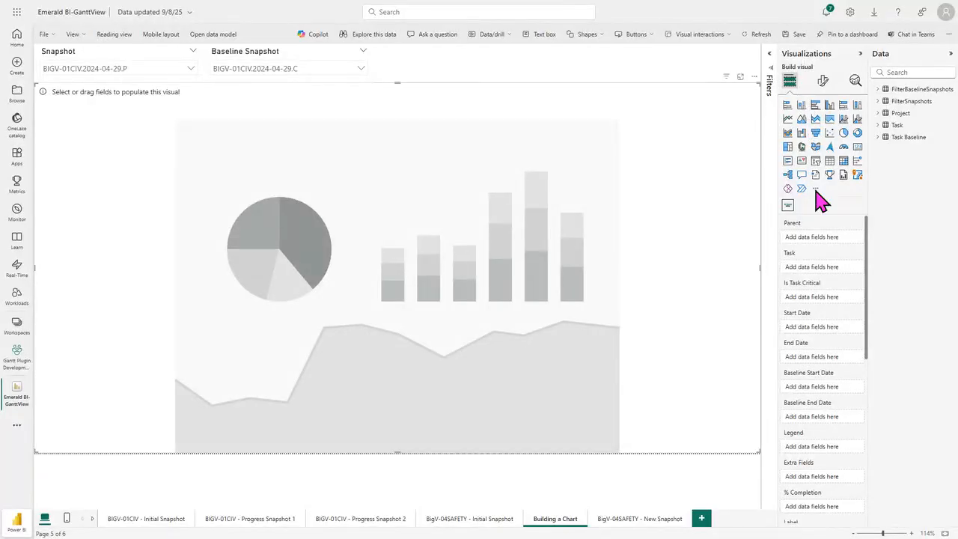
{"action": "mouse_move", "coordinate": [866, 248]}
{"action": "left_mouse_down"}
{"action": "mouse_move", "coordinate": [871, 348]}
{"action": "mouse_move", "coordinate": [866, 234]}
{"action": "left_mouse_up"}
{"action": "left_click", "coordinate": [881, 125]}
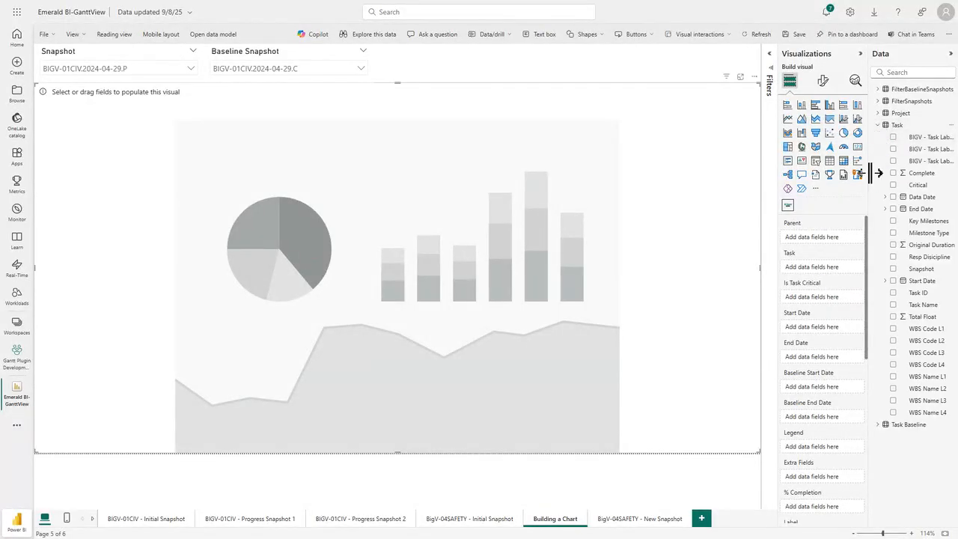
Step: Assign the Task table's Task Name, End Date and Start Date to the Gantt visual's Task, End Date and Start Date
{"action": "left_click_drag", "start_coordinate": [919, 307], "coordinate": [825, 269]}
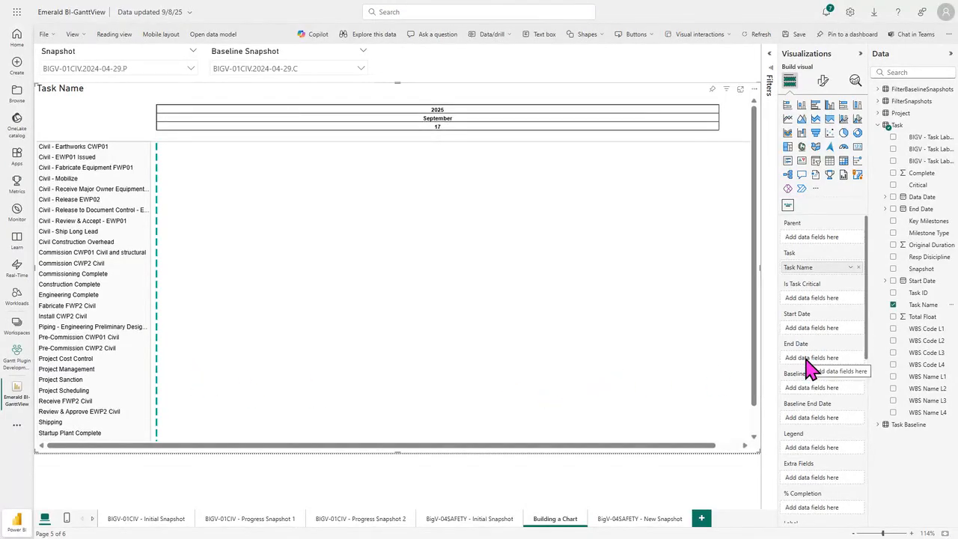
{"action": "left_click_drag", "start_coordinate": [917, 213], "coordinate": [822, 367]}
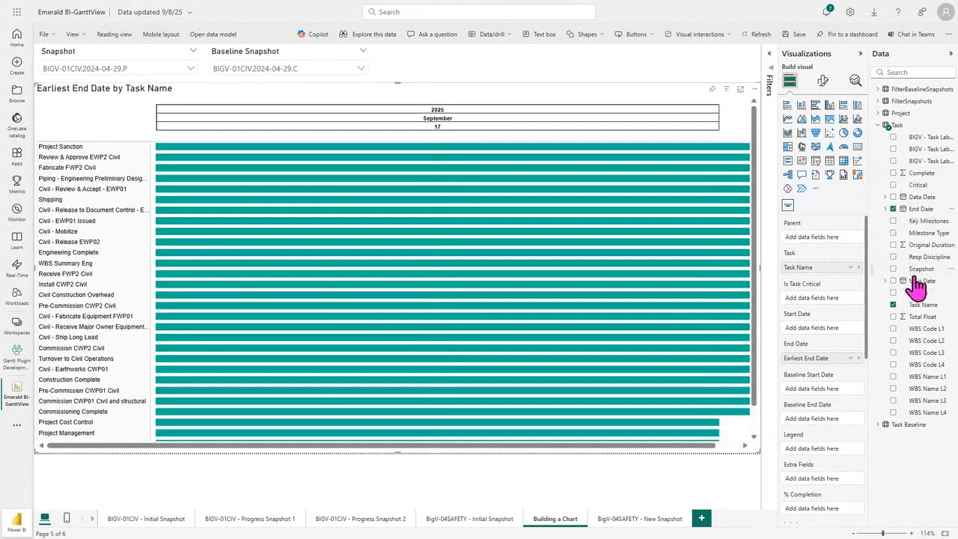
{"action": "left_click_drag", "start_coordinate": [898, 281], "coordinate": [826, 338]}
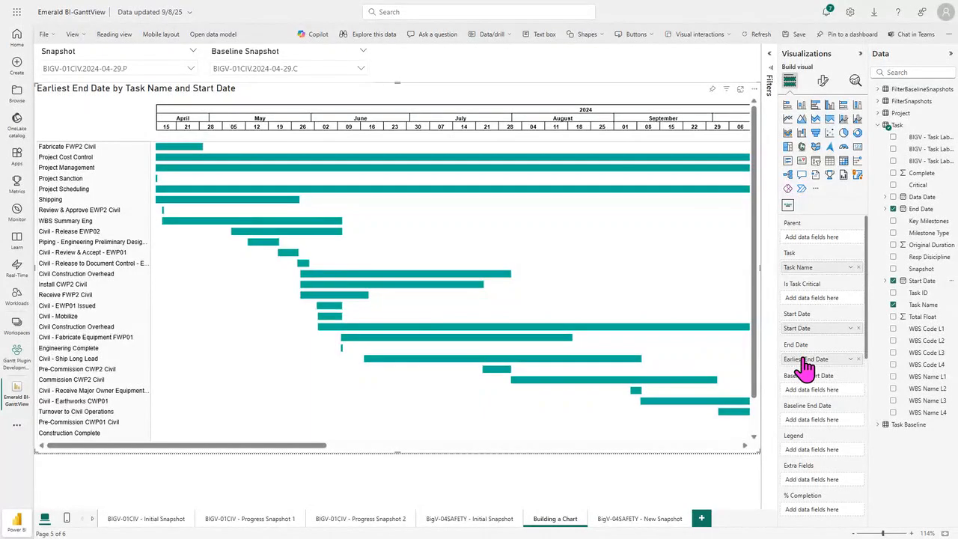
Step: Add baseline bars by assigning the Task Baseline table's Start Date and End Date to Baseline Start Date and Baseline End Date
{"action": "scroll", "coordinate": [805, 363], "scroll_direction": "down", "scroll_amount": 1}
{"action": "scroll", "coordinate": [868, 300], "scroll_direction": "down", "scroll_amount": 1}
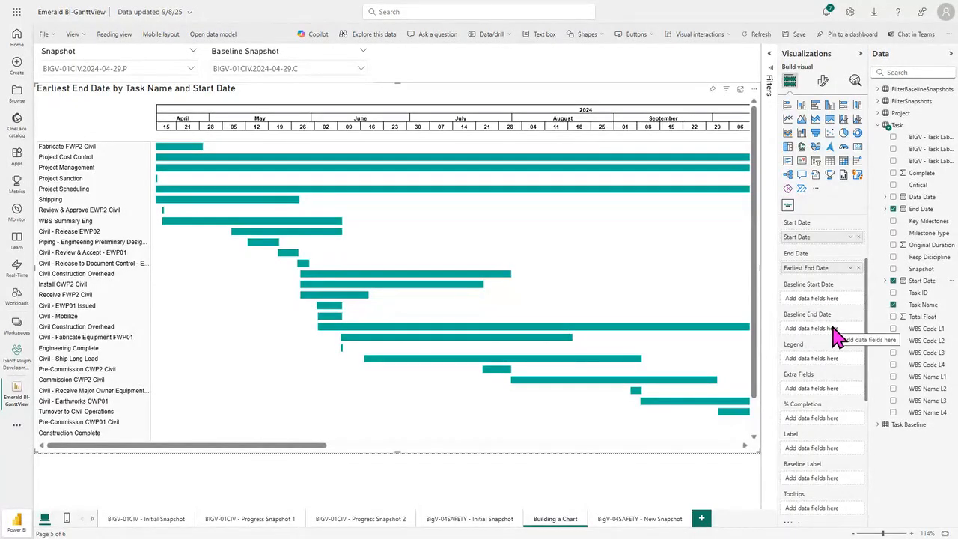
{"action": "left_click", "coordinate": [884, 425]}
{"action": "left_click_drag", "start_coordinate": [923, 472], "coordinate": [821, 335]}
{"action": "left_click_drag", "start_coordinate": [920, 506], "coordinate": [825, 314]}
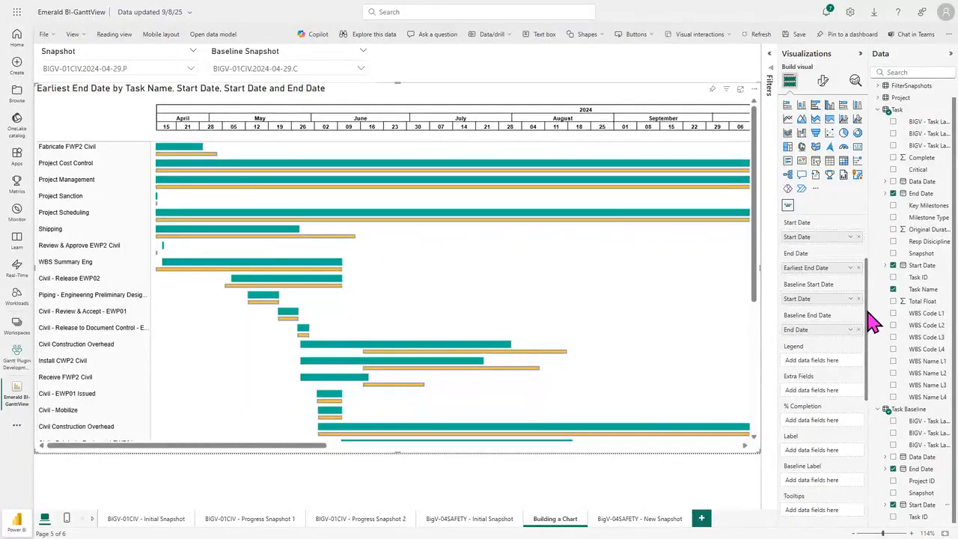
Step: Assign Task Name as the Label, Task ID as the Baseline Label and Complete as the % Completion of the Gantt visual
{"action": "scroll", "coordinate": [870, 318], "scroll_direction": "down", "scroll_amount": 2}
{"action": "left_click_drag", "start_coordinate": [870, 340], "coordinate": [870, 392]}
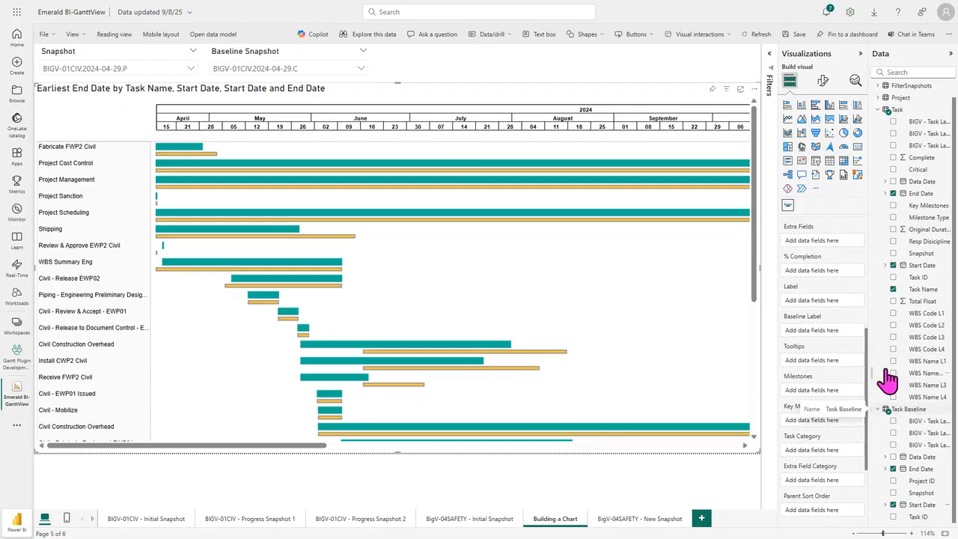
{"action": "left_click_drag", "start_coordinate": [917, 298], "coordinate": [824, 309]}
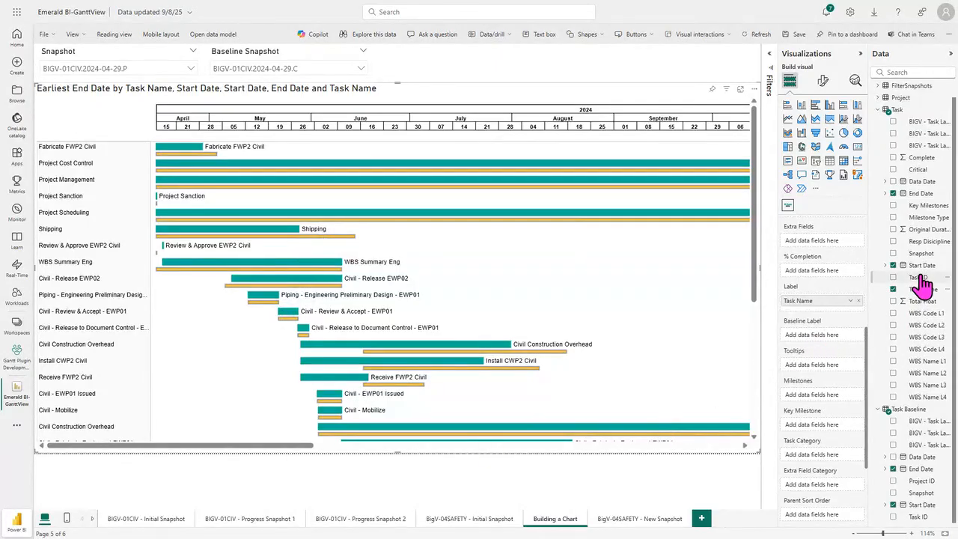
{"action": "left_click_drag", "start_coordinate": [917, 287], "coordinate": [815, 337]}
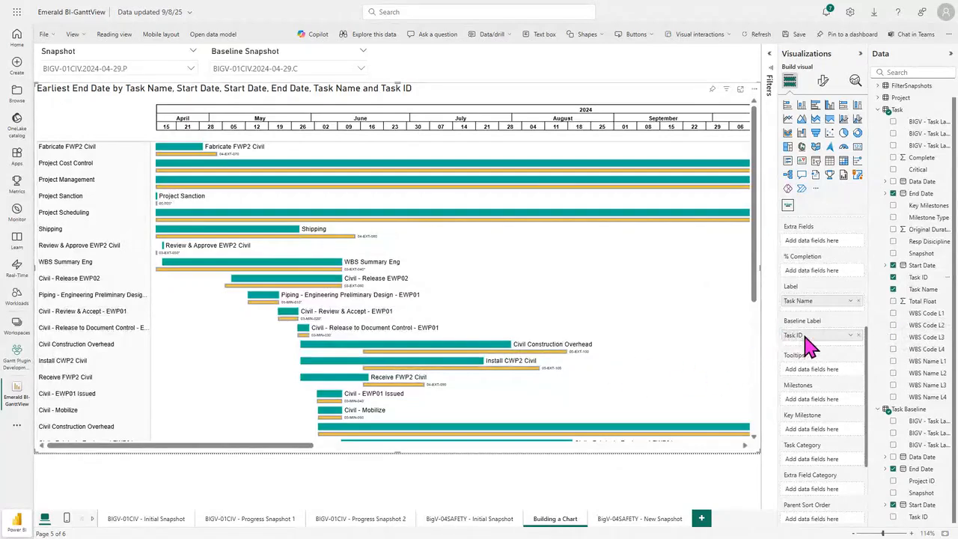
{"action": "left_click_drag", "start_coordinate": [867, 370], "coordinate": [868, 352]}
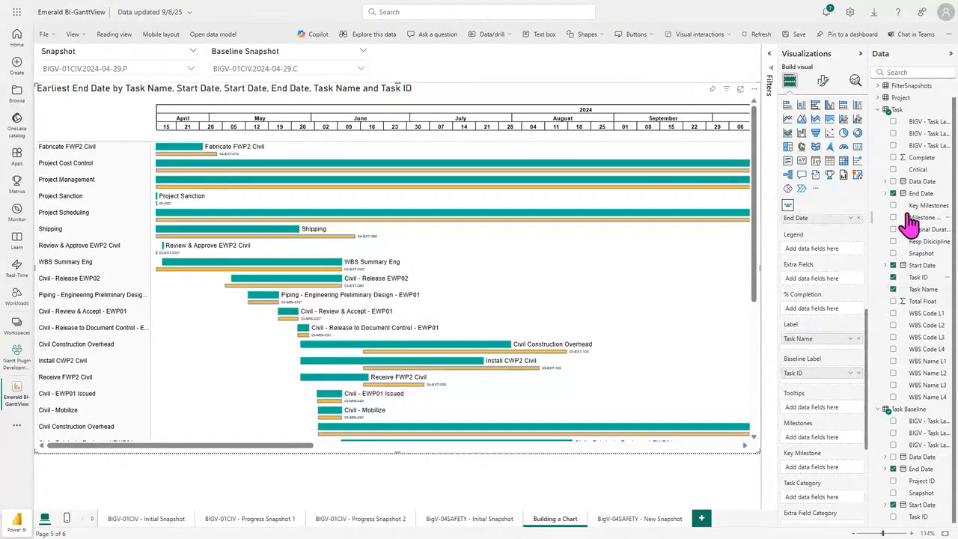
{"action": "left_click_drag", "start_coordinate": [919, 157], "coordinate": [828, 321]}
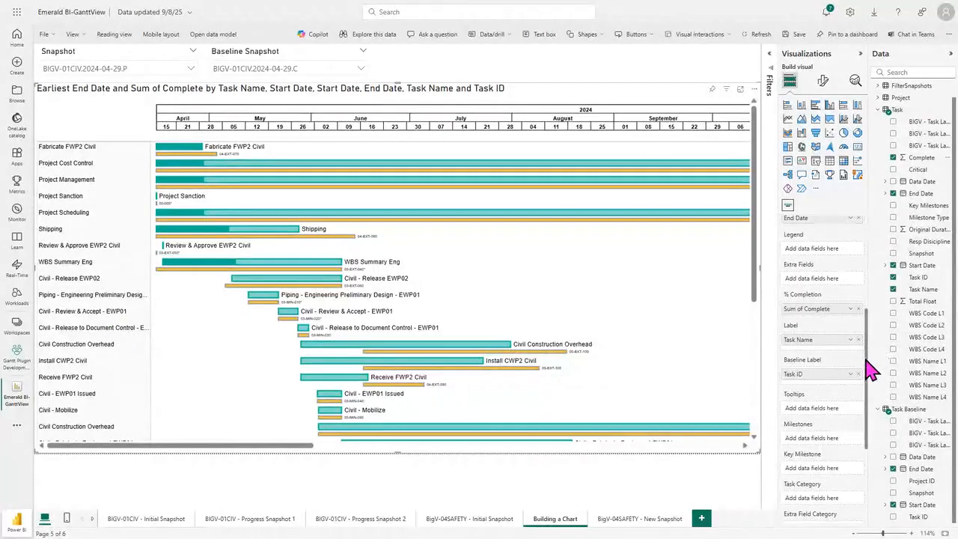
Step: Group the Gantt tasks by assigning the Project table's Project Name and the Task table's WBS Name L1 and WBS Name L2 as Parent
{"action": "left_click_drag", "start_coordinate": [872, 370], "coordinate": [872, 261]}
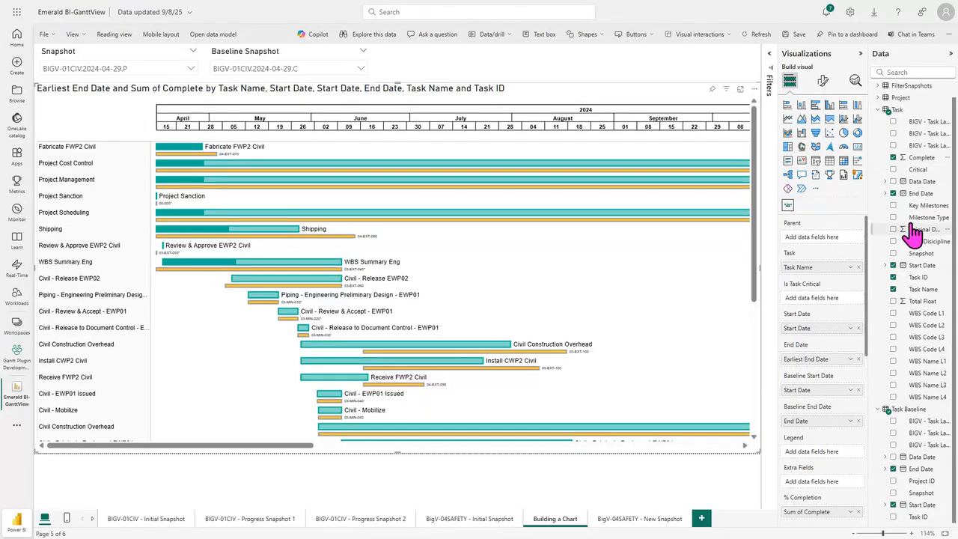
{"action": "left_click", "coordinate": [879, 98]}
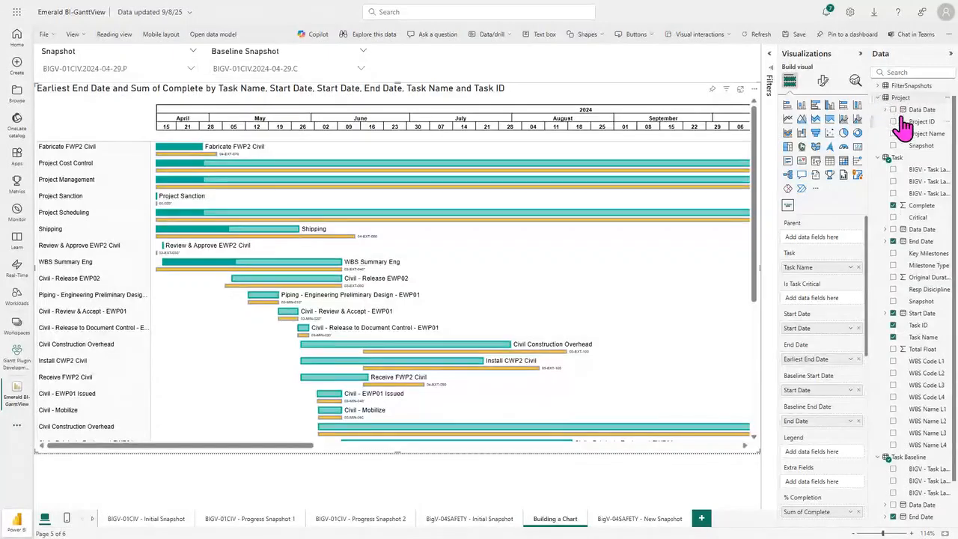
{"action": "left_click_drag", "start_coordinate": [919, 133], "coordinate": [823, 238]}
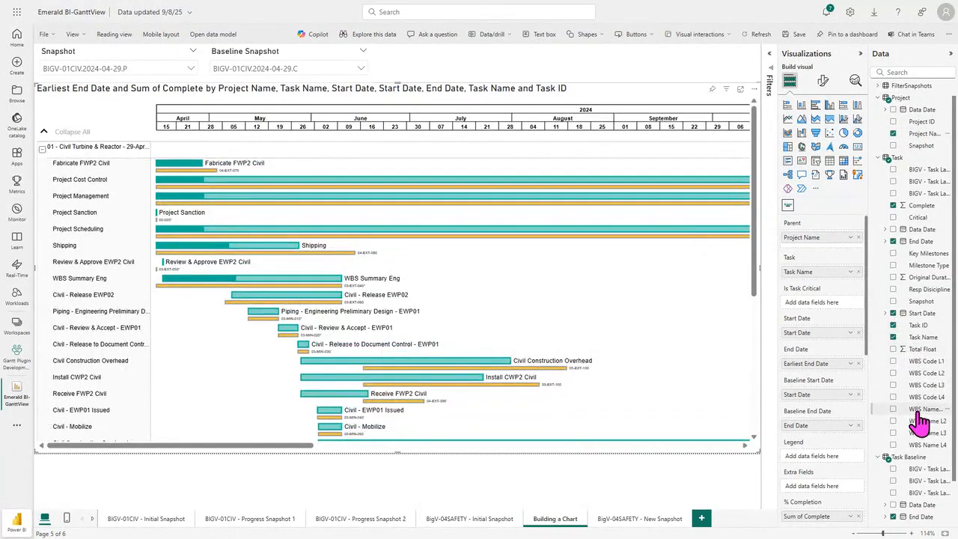
{"action": "left_click_drag", "start_coordinate": [917, 409], "coordinate": [825, 254]}
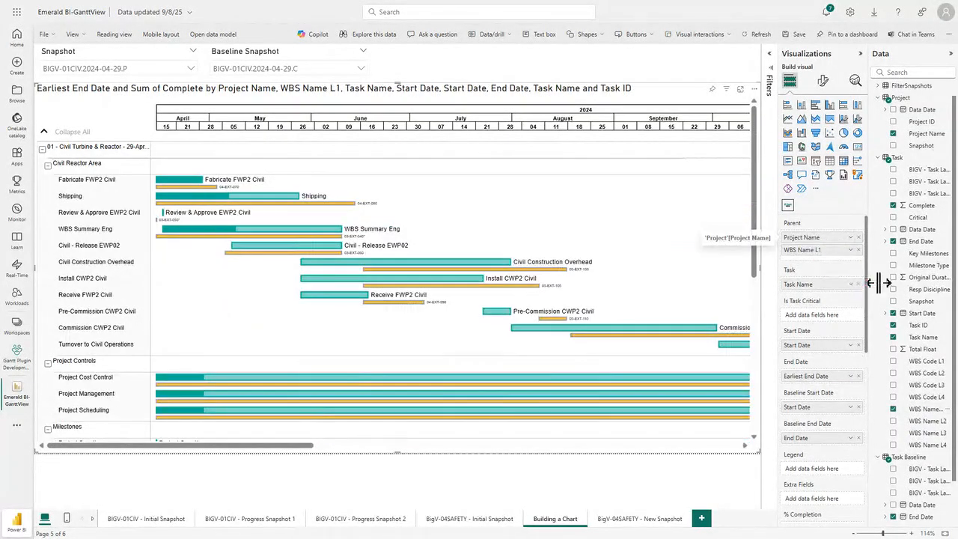
{"action": "left_click_drag", "start_coordinate": [917, 424], "coordinate": [822, 263]}
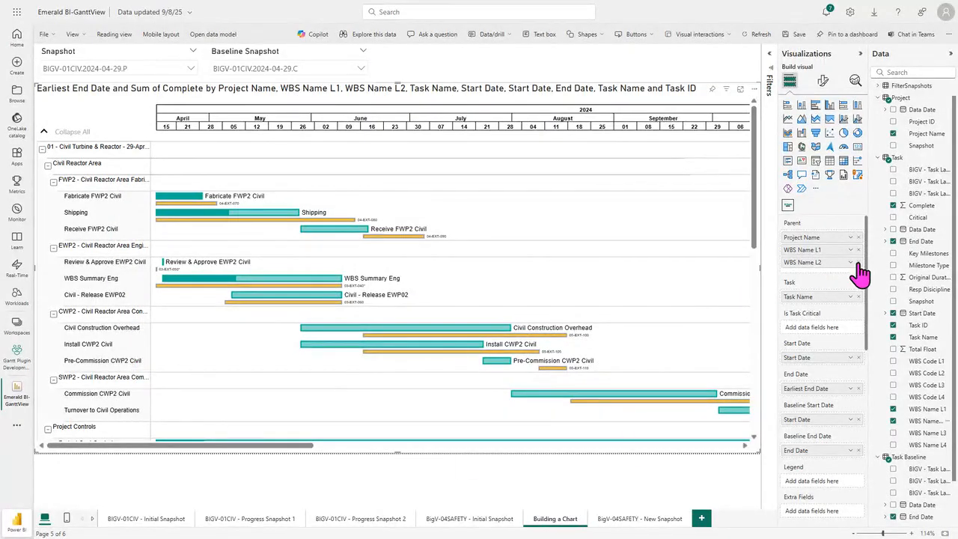
Step: Assign Project Name, WBS Name L1 and WBS Name L2 to Parent Sort Order and Task Name to Task Sort Order
{"action": "scroll", "coordinate": [868, 284], "scroll_direction": "down", "scroll_amount": 2}
{"action": "left_click_drag", "start_coordinate": [869, 290], "coordinate": [868, 441]}
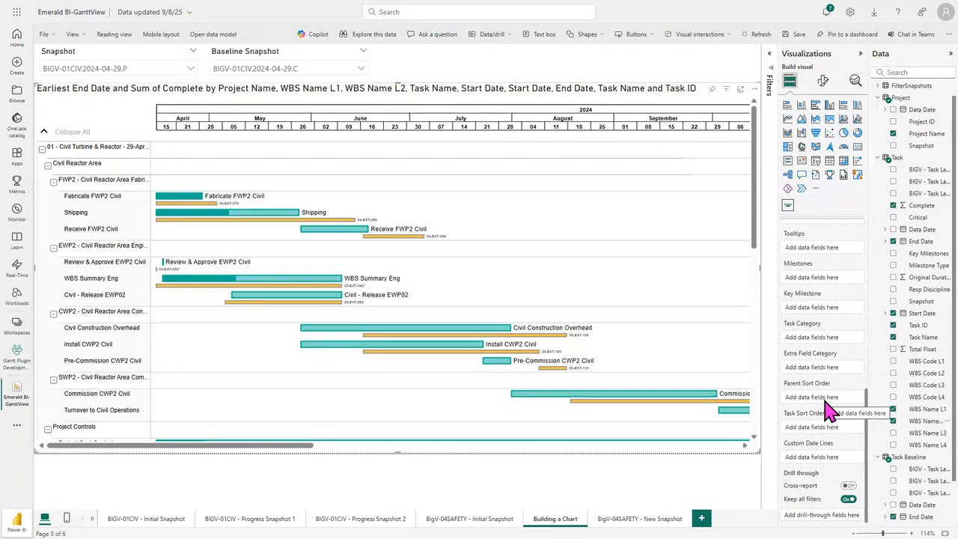
{"action": "left_click_drag", "start_coordinate": [867, 413], "coordinate": [869, 241]}
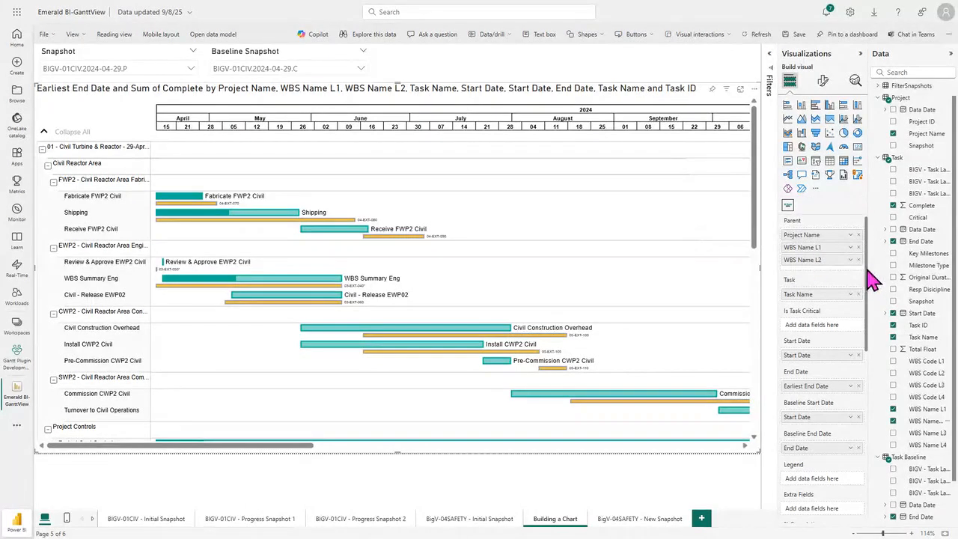
{"action": "left_click_drag", "start_coordinate": [868, 274], "coordinate": [871, 434]}
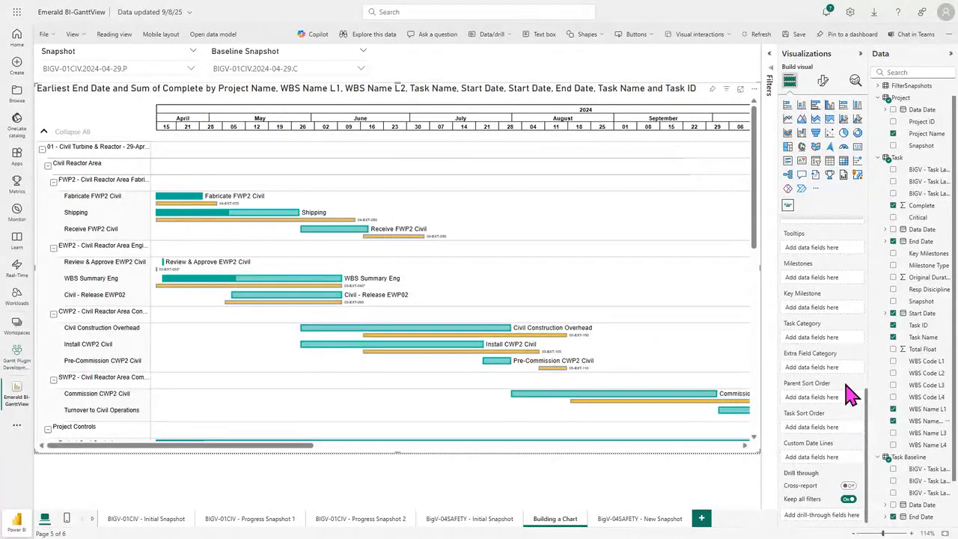
{"action": "left_click_drag", "start_coordinate": [919, 135], "coordinate": [827, 410]}
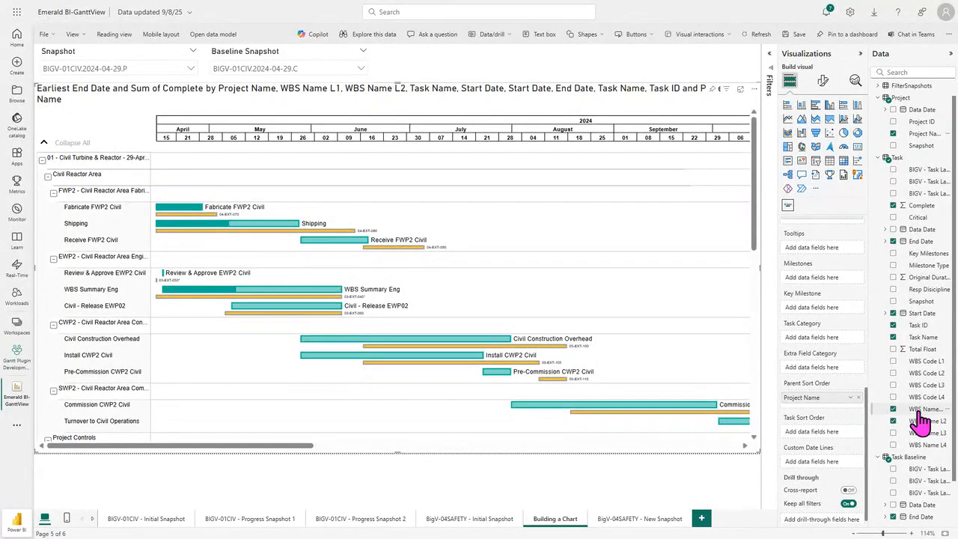
{"action": "left_click_drag", "start_coordinate": [926, 409], "coordinate": [826, 416]}
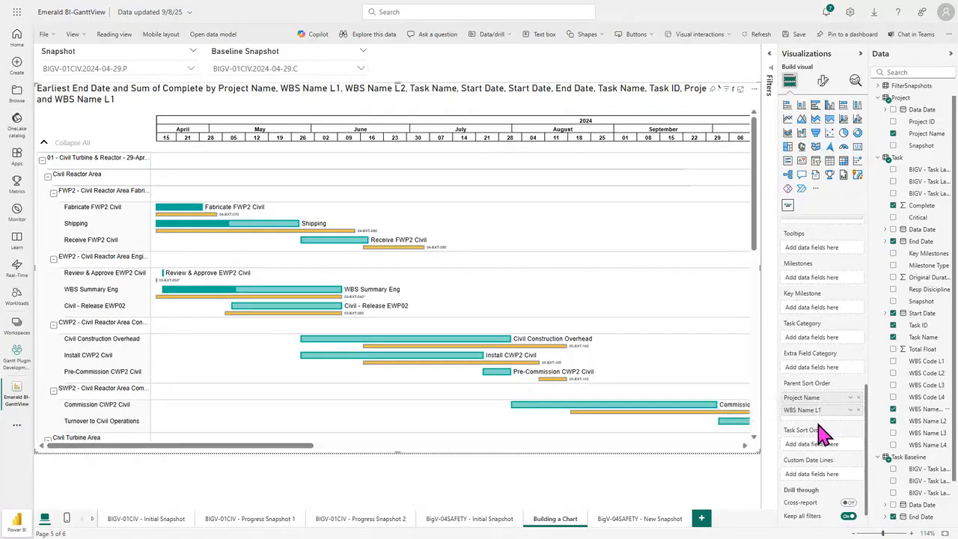
{"action": "left_click_drag", "start_coordinate": [924, 421], "coordinate": [831, 425]}
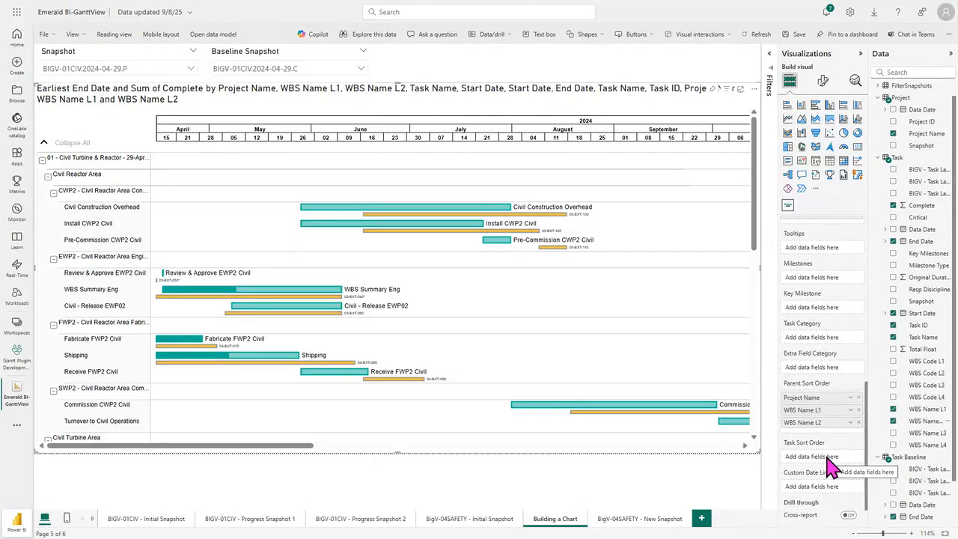
{"action": "left_click_drag", "start_coordinate": [920, 345], "coordinate": [833, 470]}
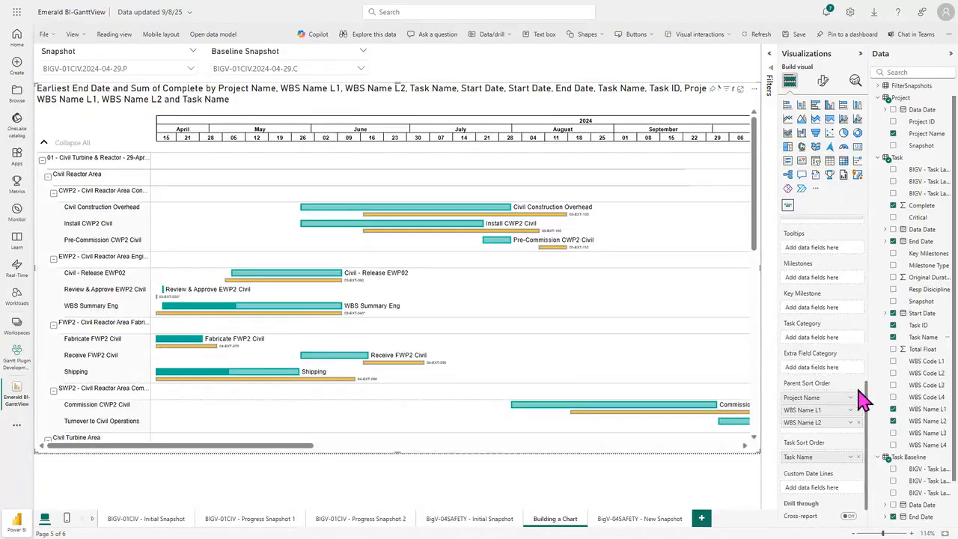
Step: Assign the Project table's Data Date to Custom Date Lines and the Task table's Critical field to Is Task Critical
{"action": "scroll", "coordinate": [872, 433], "scroll_direction": "down", "scroll_amount": 1}
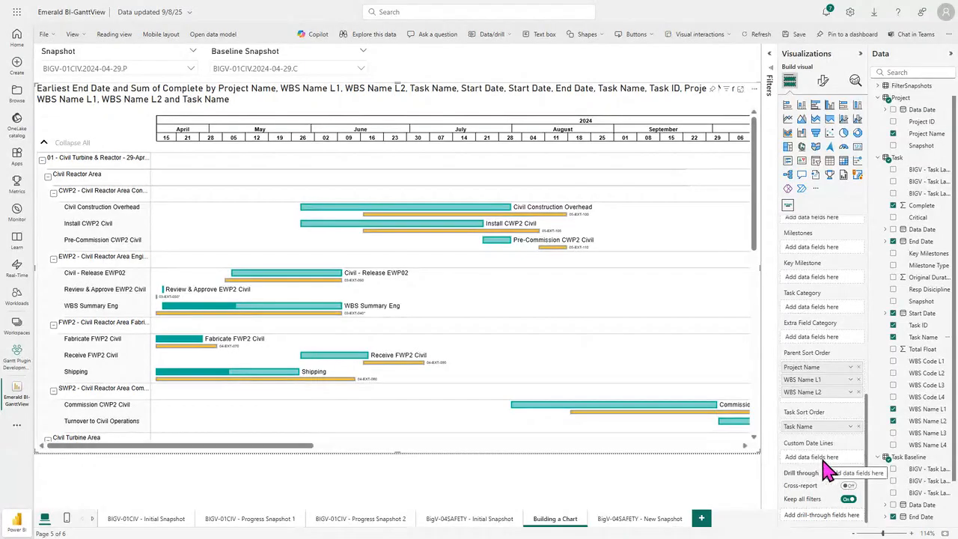
{"action": "left_click_drag", "start_coordinate": [920, 111], "coordinate": [819, 468]}
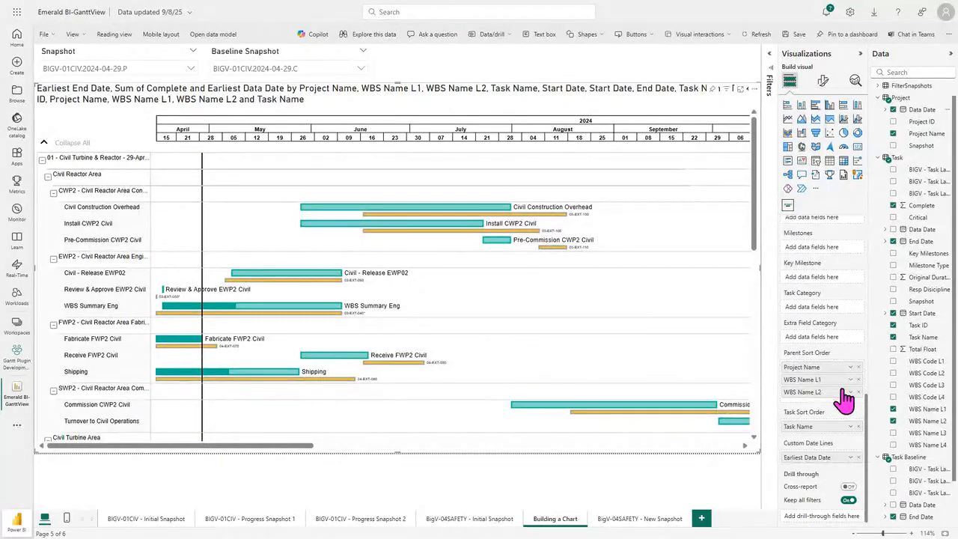
{"action": "left_click_drag", "start_coordinate": [867, 429], "coordinate": [870, 242]}
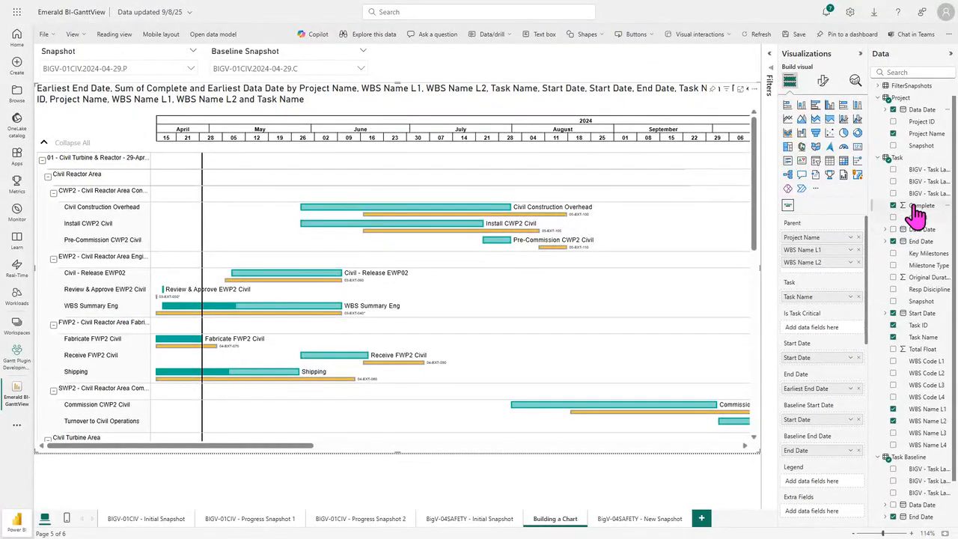
{"action": "left_click_drag", "start_coordinate": [916, 218], "coordinate": [827, 339]}
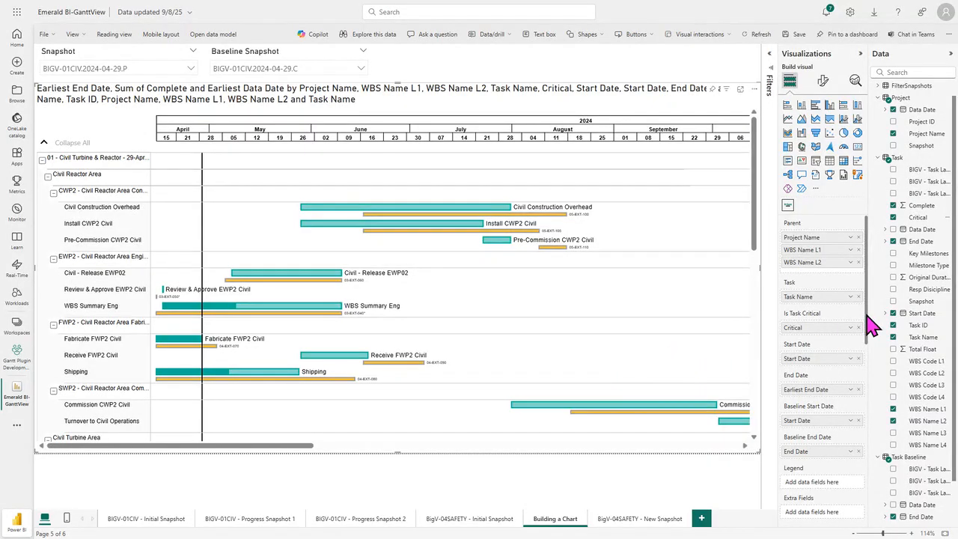
Step: Add Original Duration and Resp Disicipline as Extra Fields, assign Task ID to Tooltips and check a task bar's tooltip
{"action": "left_click_drag", "start_coordinate": [870, 318], "coordinate": [867, 408]}
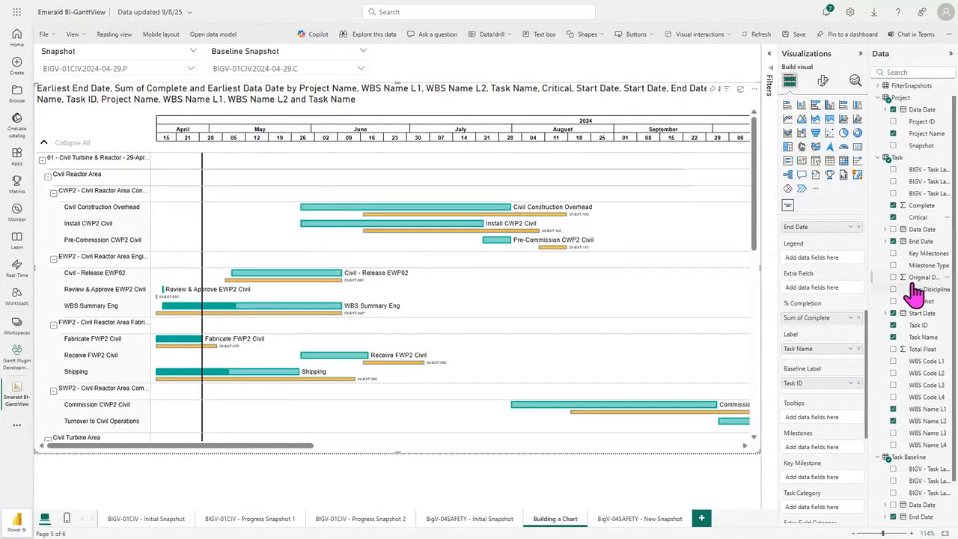
{"action": "left_click_drag", "start_coordinate": [914, 288], "coordinate": [826, 304]}
{"action": "left_click_drag", "start_coordinate": [924, 290], "coordinate": [829, 310]}
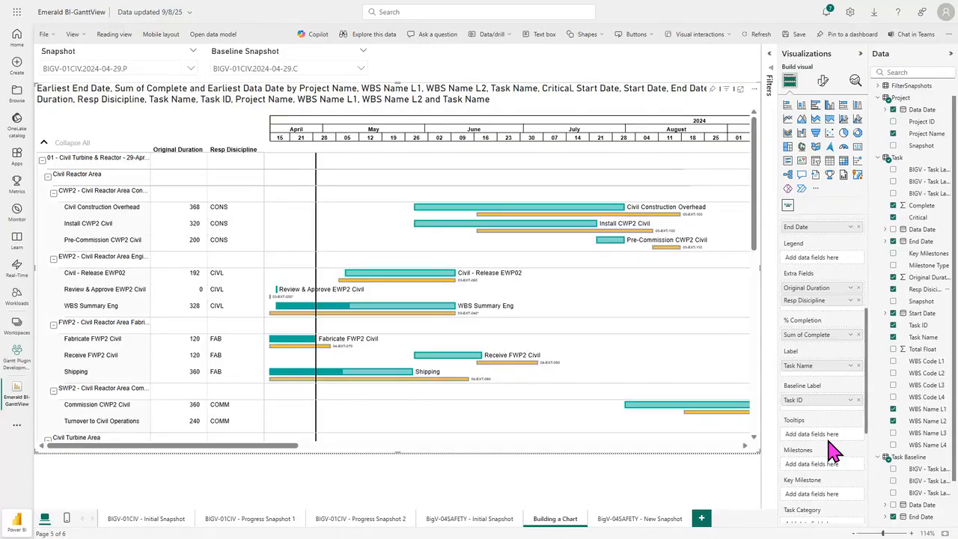
{"action": "left_click_drag", "start_coordinate": [925, 326], "coordinate": [830, 445]}
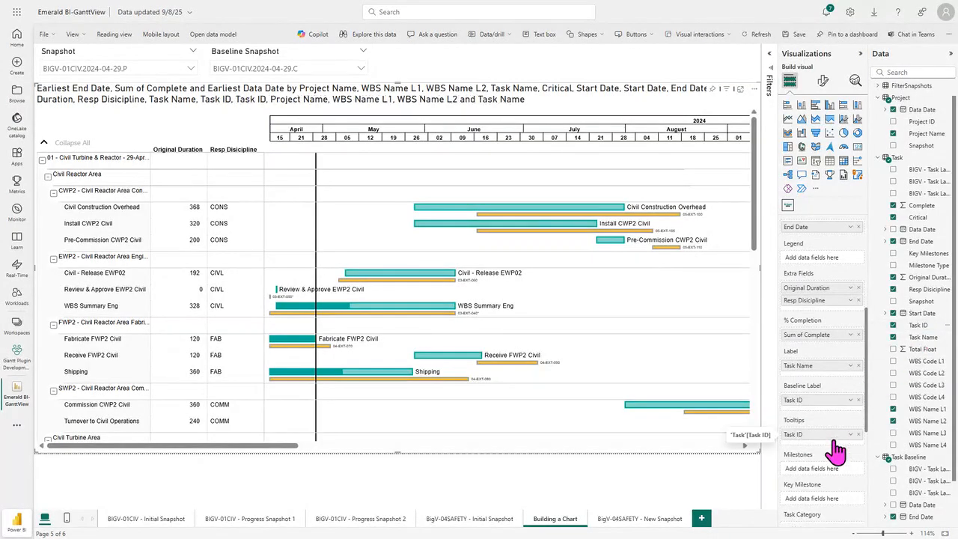
{"action": "mouse_move", "coordinate": [392, 285]}
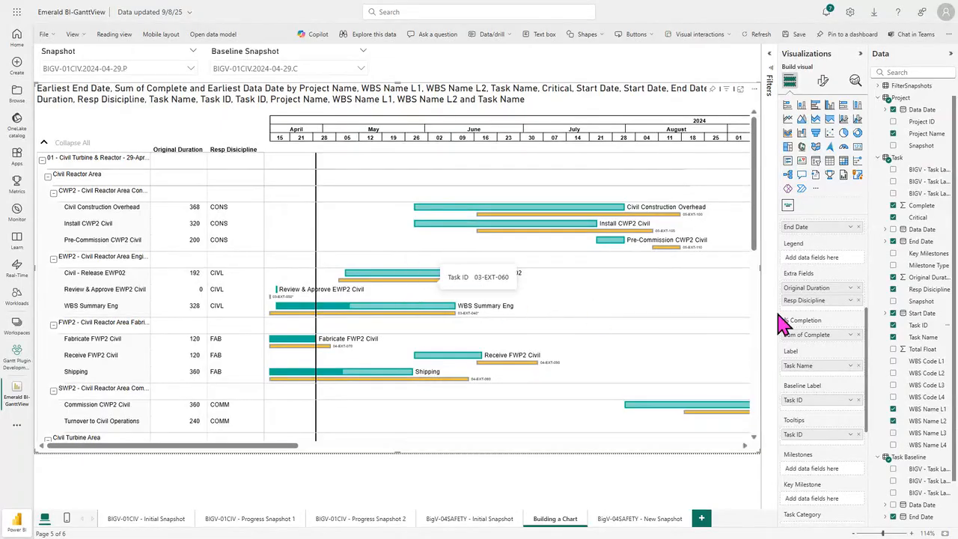
Step: Assign Milestone Type to the Gantt visual's Milestones and view the Milestones group in the chart
{"action": "scroll", "coordinate": [865, 363], "scroll_direction": "down", "scroll_amount": 1}
{"action": "scroll", "coordinate": [864, 363], "scroll_direction": "down", "scroll_amount": 4}
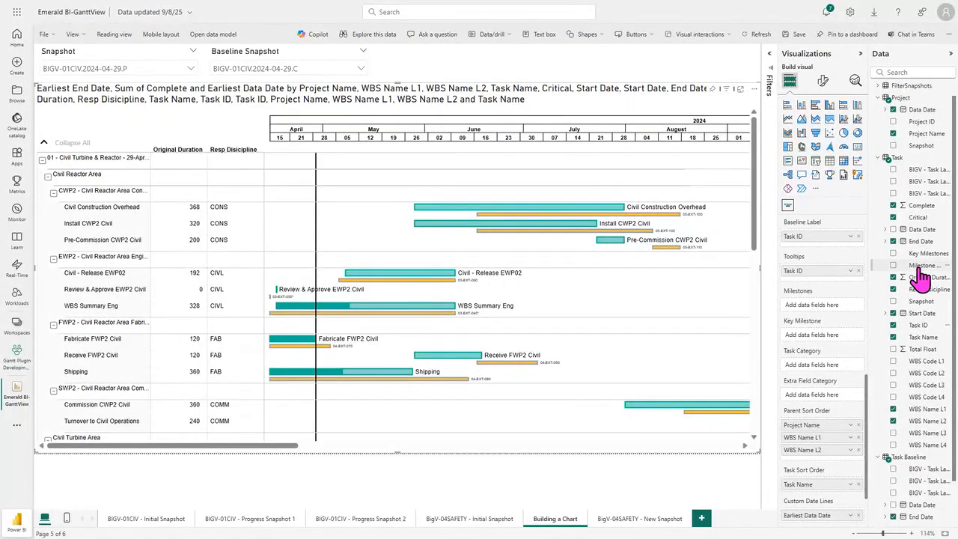
{"action": "left_click_drag", "start_coordinate": [921, 267], "coordinate": [826, 309]}
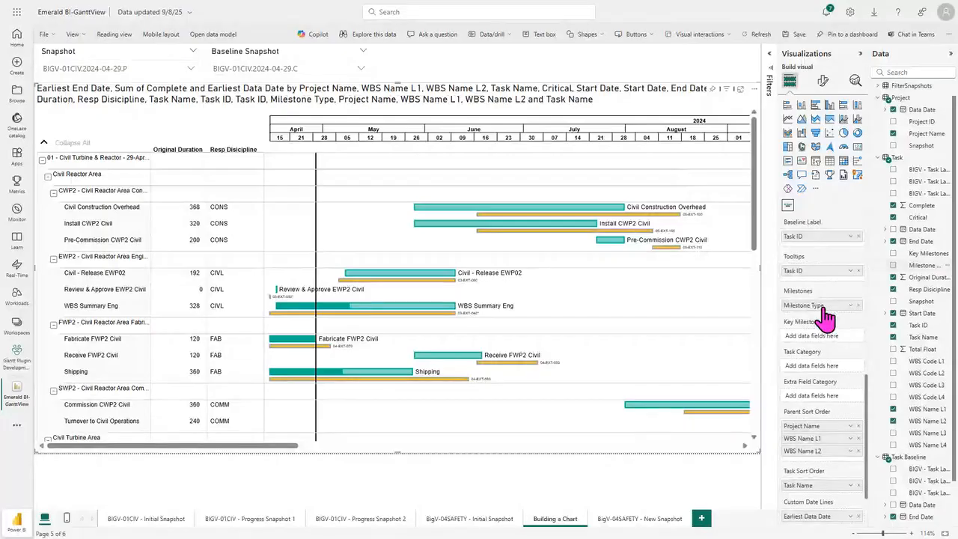
{"action": "scroll", "coordinate": [487, 393], "scroll_direction": "down", "scroll_amount": 5}
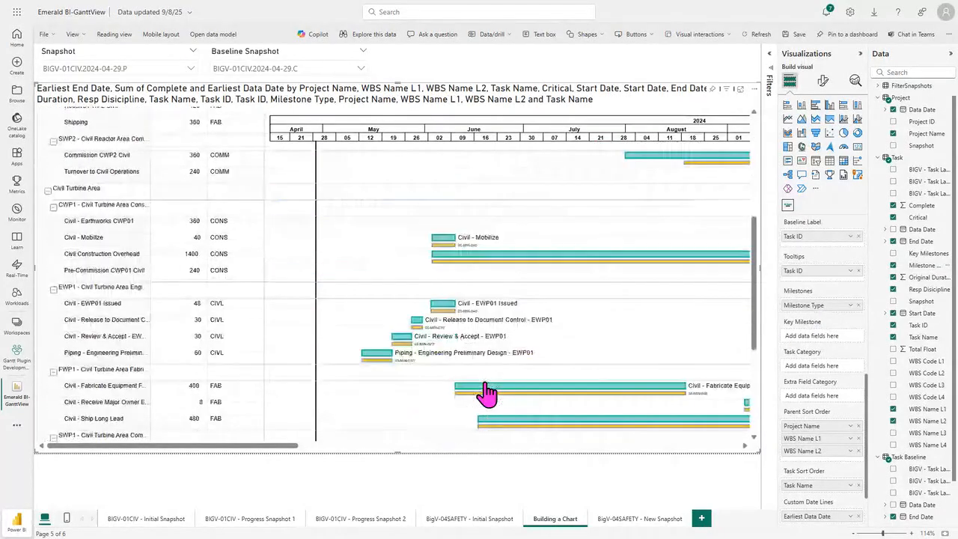
{"action": "scroll", "coordinate": [487, 393], "scroll_direction": "down", "scroll_amount": 4}
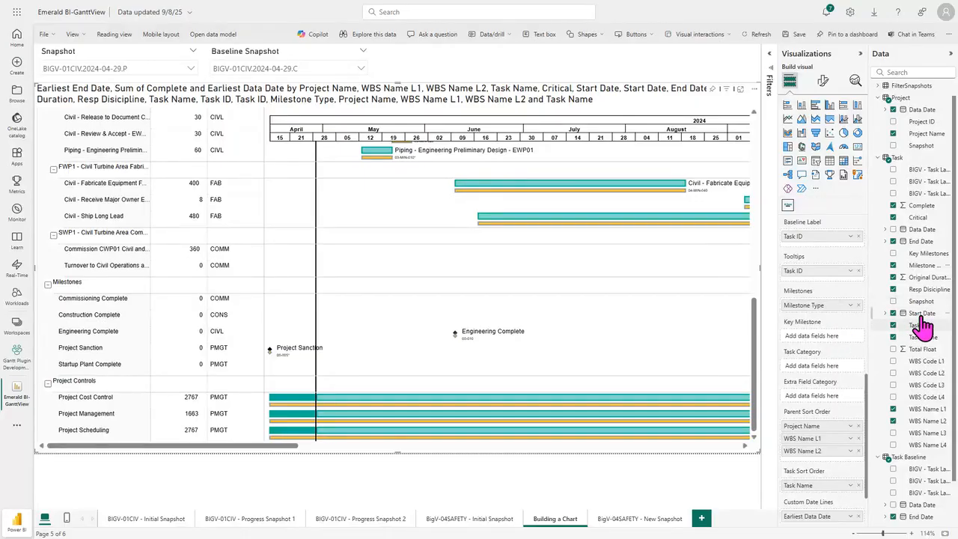
Step: Assign the Key Milestones field to Key Milestone and return to the start of the chart
{"action": "left_click_drag", "start_coordinate": [917, 255], "coordinate": [817, 337]}
{"action": "scroll", "coordinate": [464, 398], "scroll_direction": "up", "scroll_amount": 3}
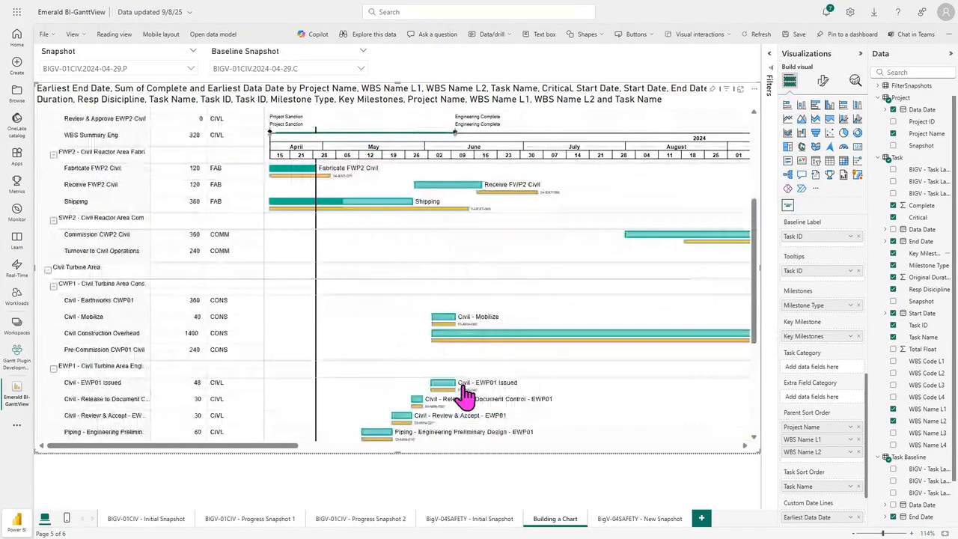
{"action": "scroll", "coordinate": [465, 393], "scroll_direction": "up", "scroll_amount": 3}
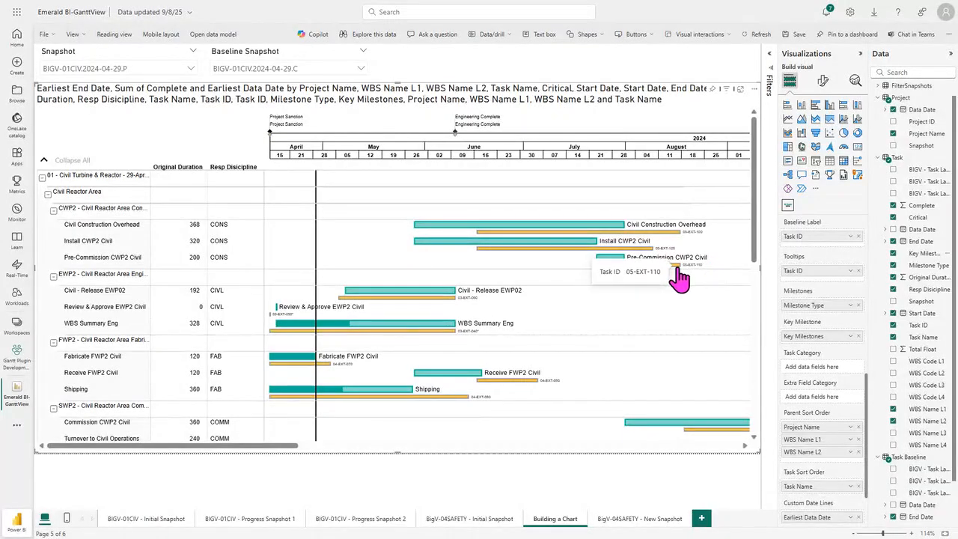
Step: Open the Gantt visual's formatting options and make the Category Labels bold
{"action": "left_click", "coordinate": [823, 81]}
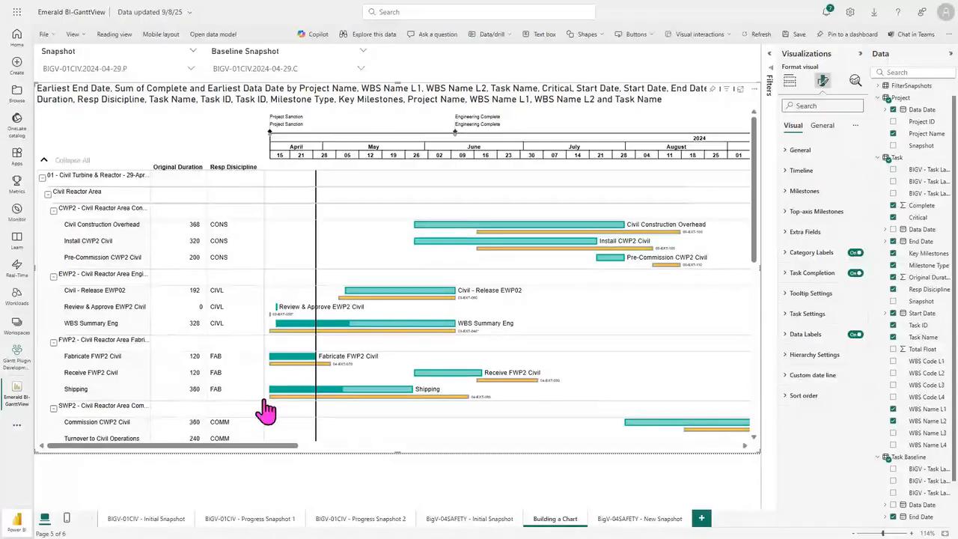
{"action": "left_click", "coordinate": [794, 258]}
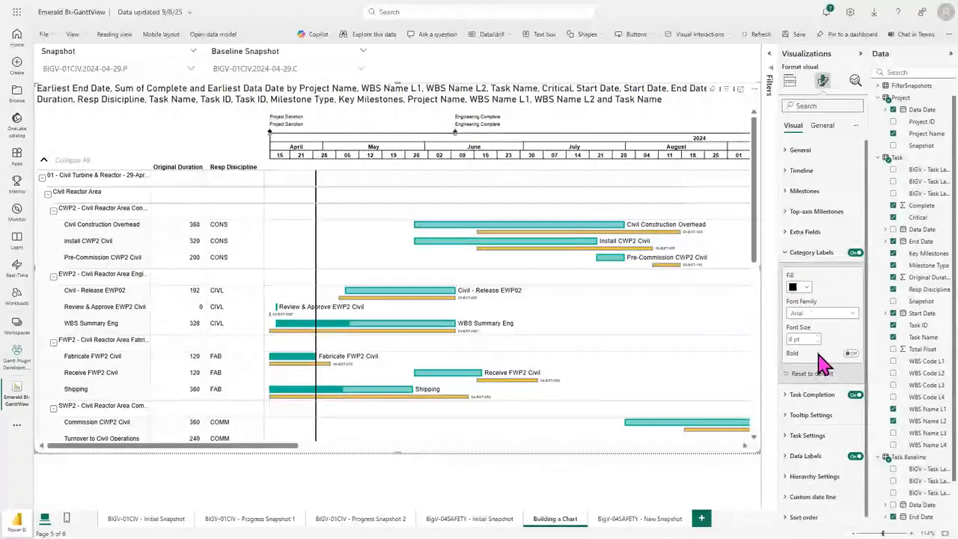
{"action": "left_click", "coordinate": [817, 337]}
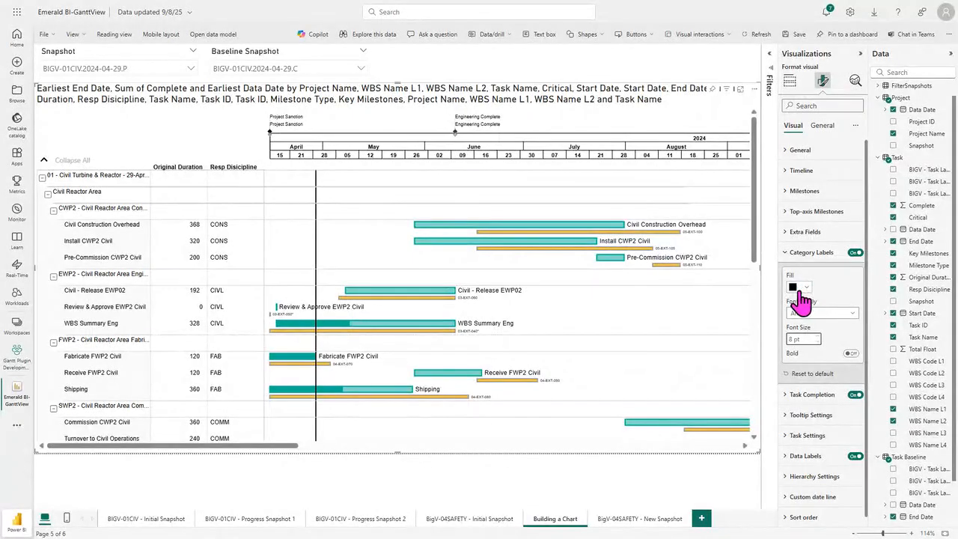
{"action": "left_click", "coordinate": [852, 354]}
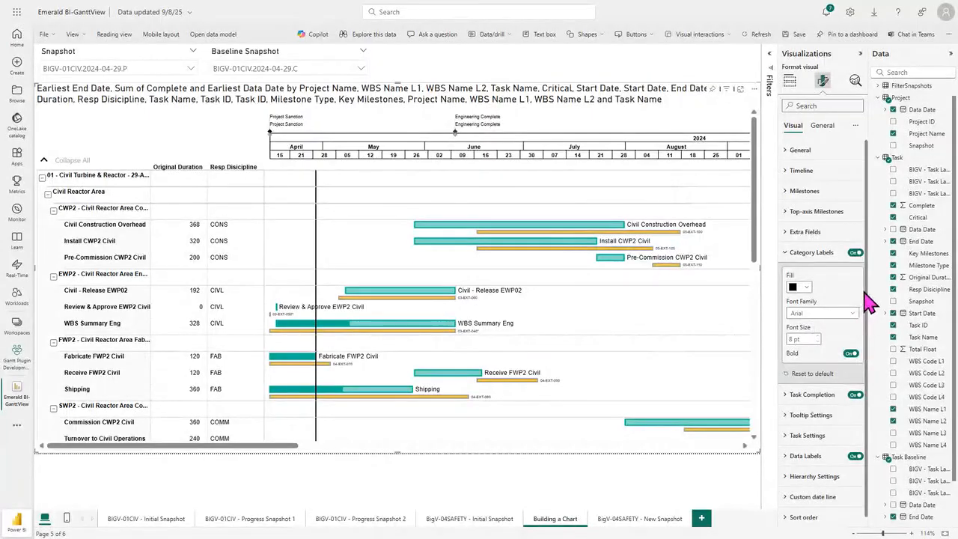
Step: Review the level colour options in Hierarchy Settings and turn on Show Parent Bars in the General settings
{"action": "left_click_drag", "start_coordinate": [866, 290], "coordinate": [867, 307]}
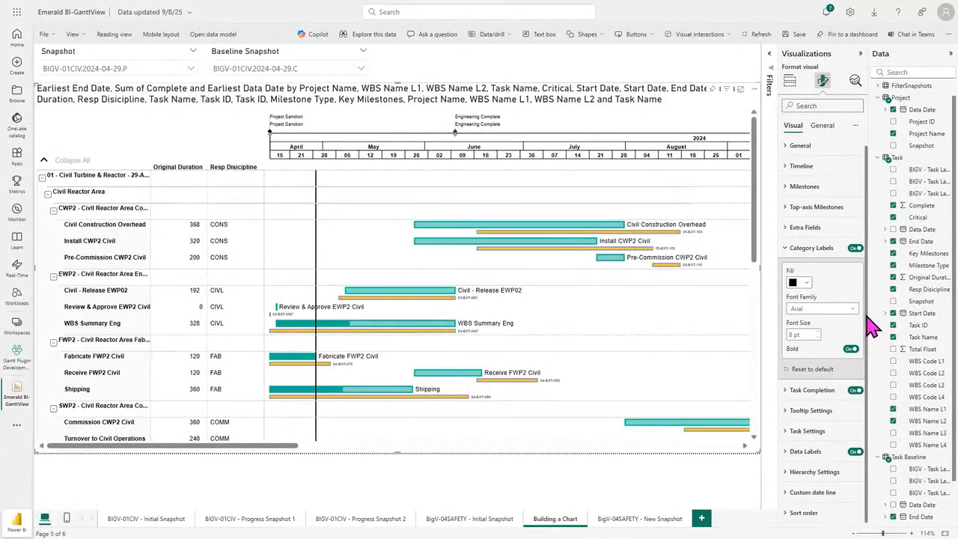
{"action": "left_click", "coordinate": [826, 474]}
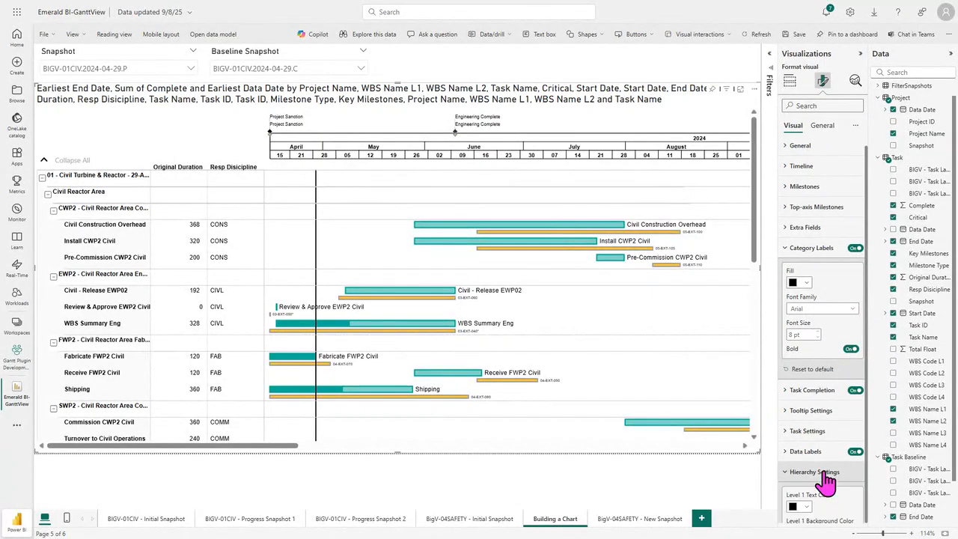
{"action": "scroll", "coordinate": [827, 517], "scroll_direction": "down", "scroll_amount": 5}
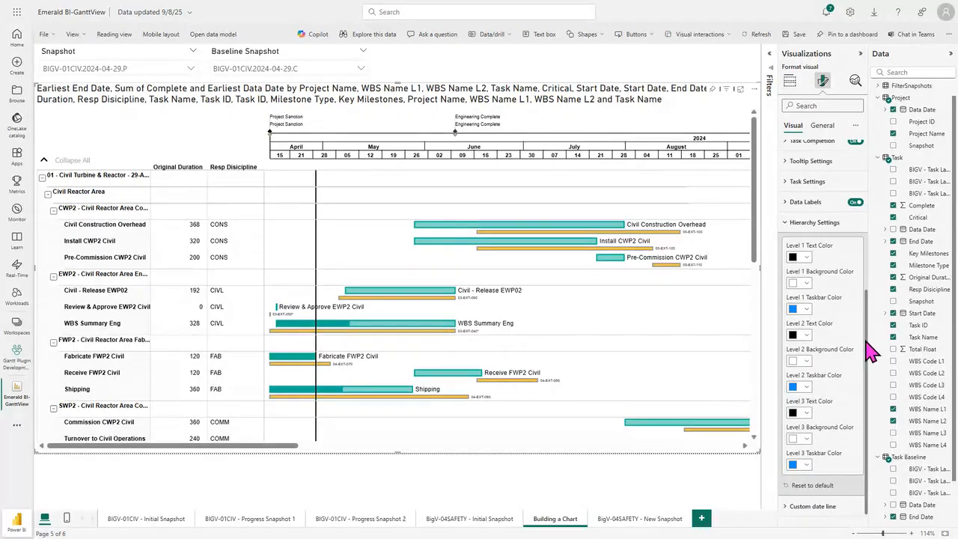
{"action": "left_click_drag", "start_coordinate": [866, 341], "coordinate": [862, 174]}
{"action": "left_click", "coordinate": [802, 150]}
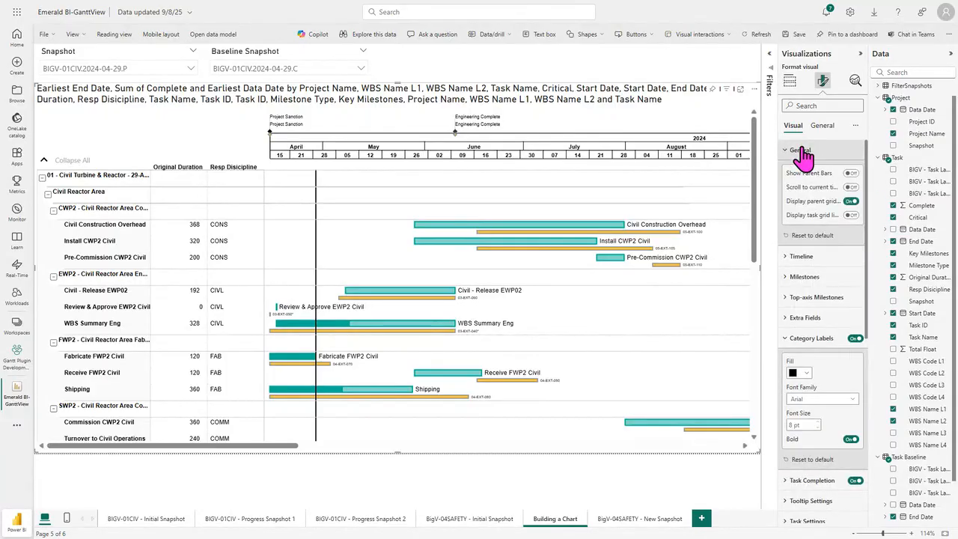
{"action": "left_click", "coordinate": [852, 174]}
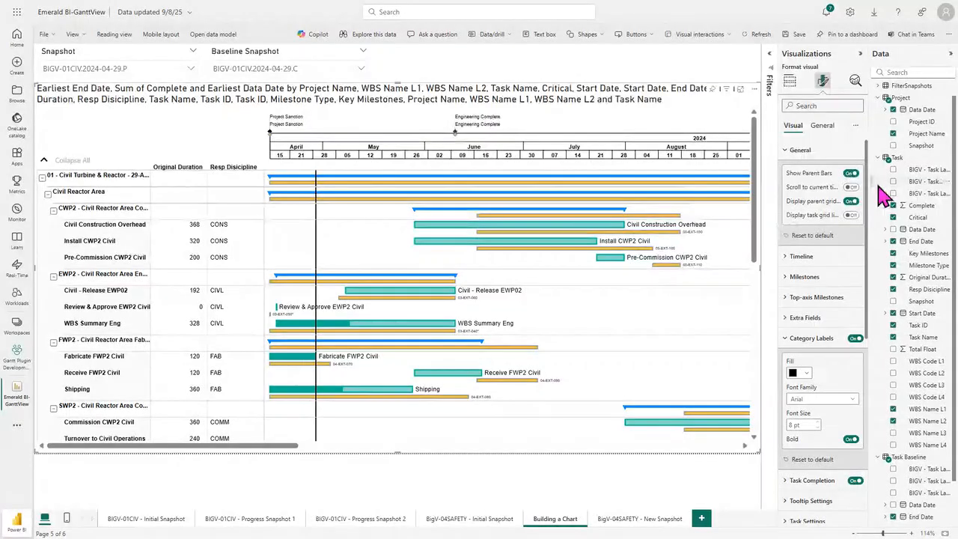
Step: Turn off Show Parent Bars and give hierarchy Level 1 a black background with white text
{"action": "left_click", "coordinate": [851, 173]}
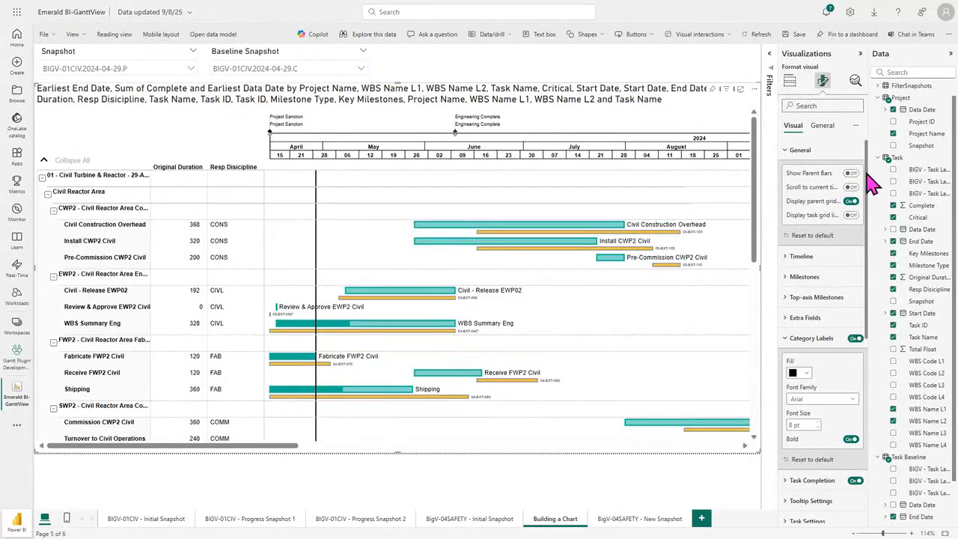
{"action": "left_click_drag", "start_coordinate": [867, 173], "coordinate": [872, 341]}
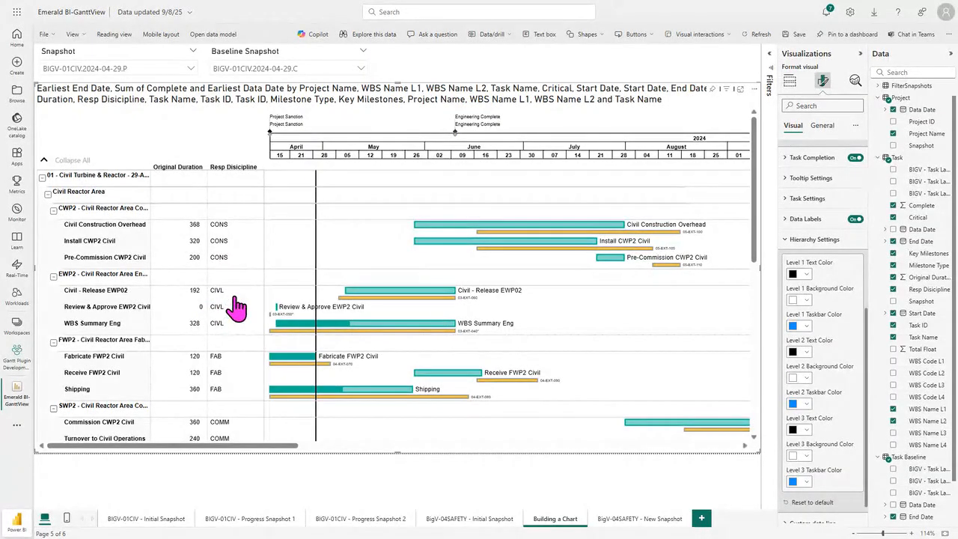
{"action": "left_click", "coordinate": [797, 300]}
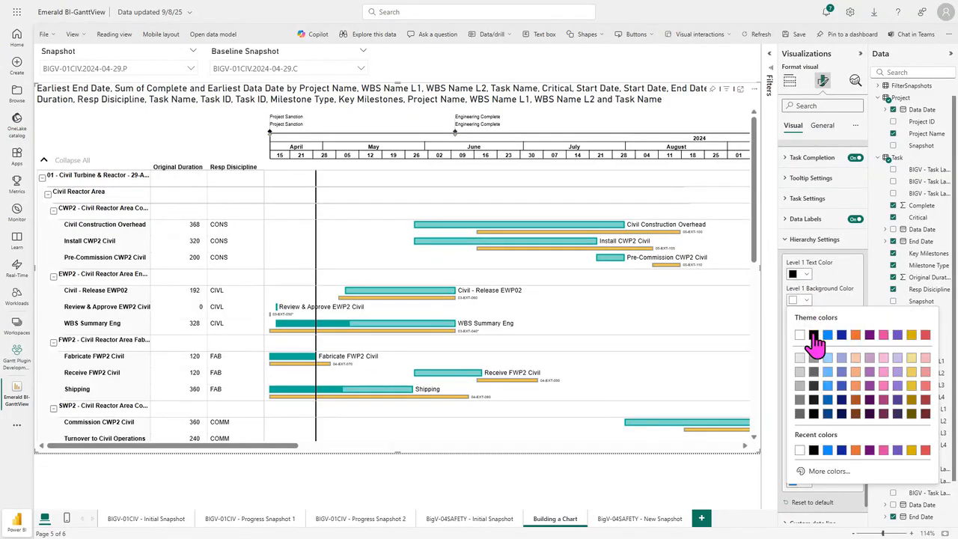
{"action": "left_click", "coordinate": [814, 337]}
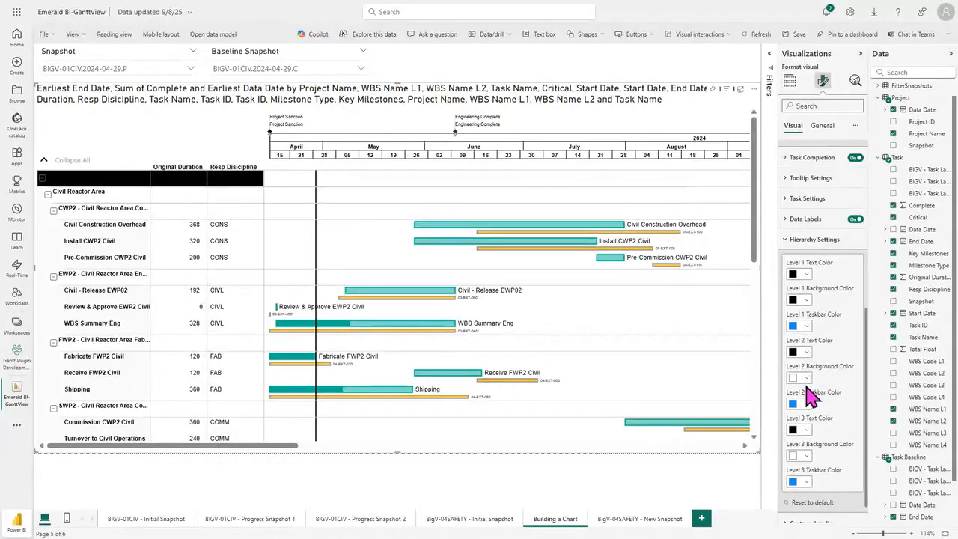
{"action": "left_click", "coordinate": [800, 274]}
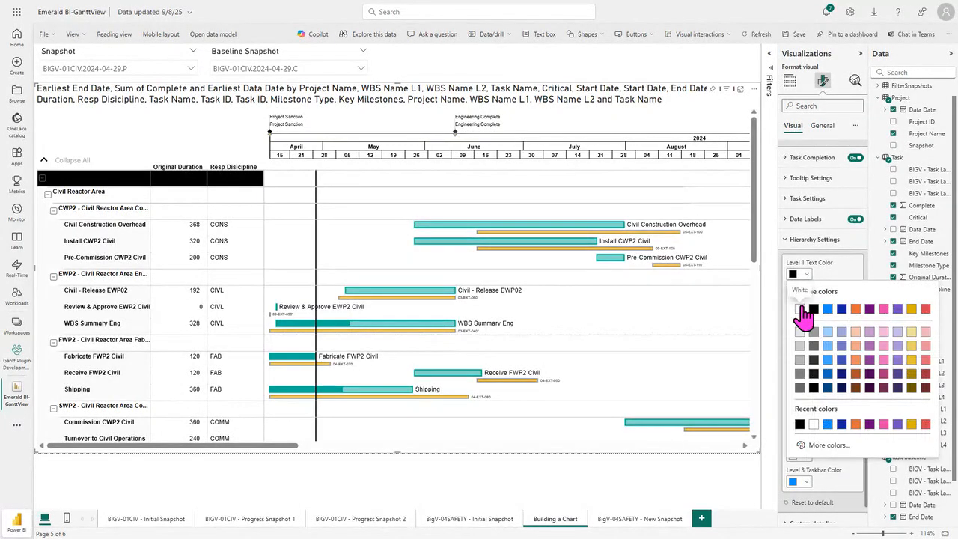
{"action": "left_click", "coordinate": [801, 309]}
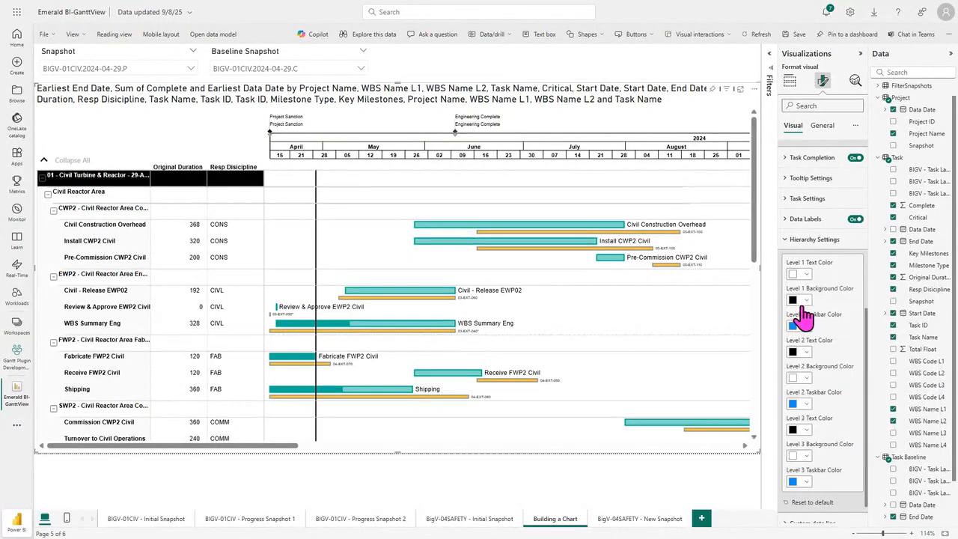
Step: Give hierarchy Level 2 a light grey background and Level 3 white text on a teal background, hex 099999
{"action": "left_click", "coordinate": [796, 377]}
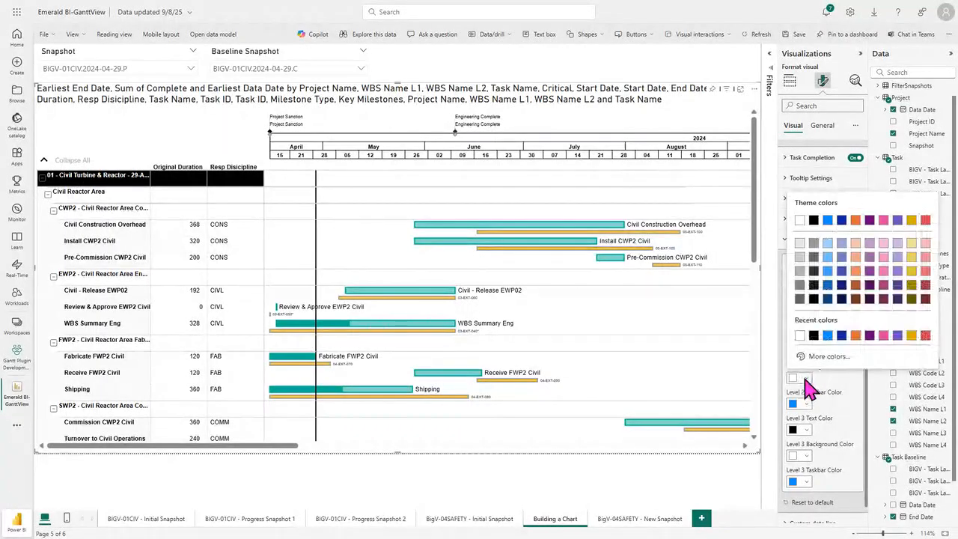
{"action": "left_click", "coordinate": [801, 269]}
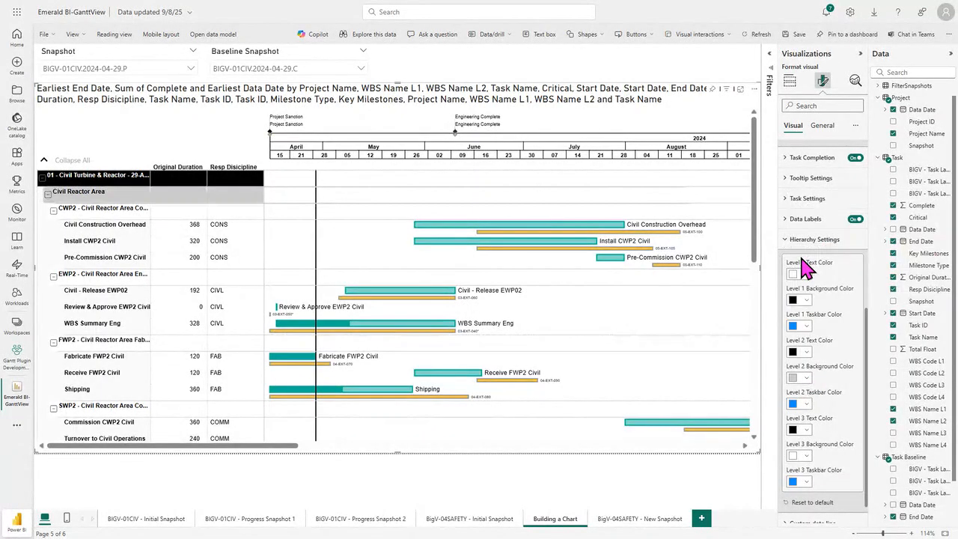
{"action": "left_click", "coordinate": [801, 431]}
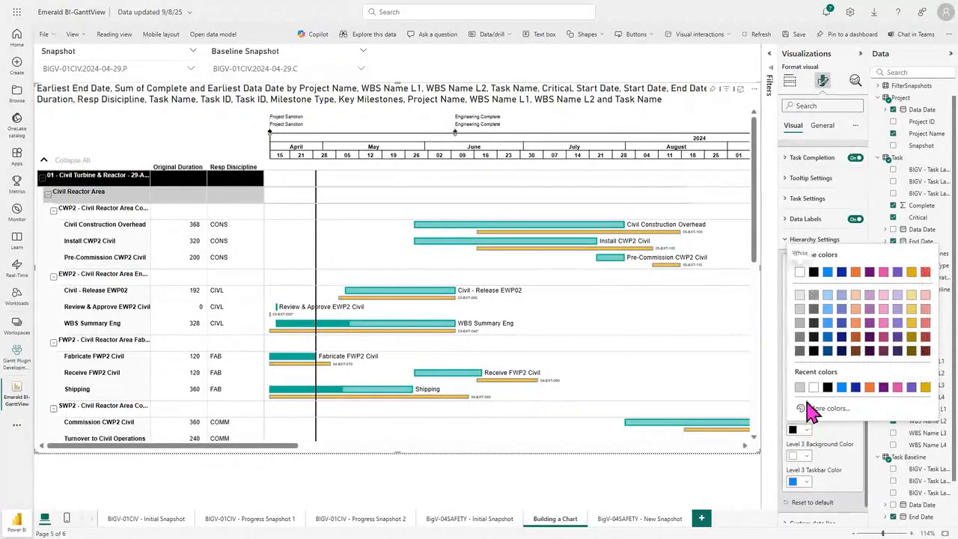
{"action": "left_click", "coordinate": [814, 387]}
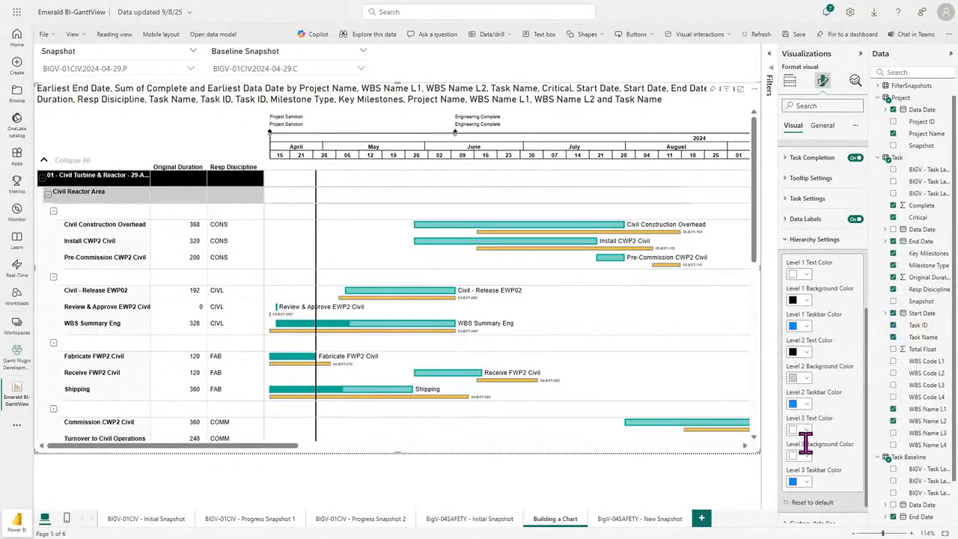
{"action": "left_click", "coordinate": [806, 456]}
{"action": "left_click", "coordinate": [817, 434]}
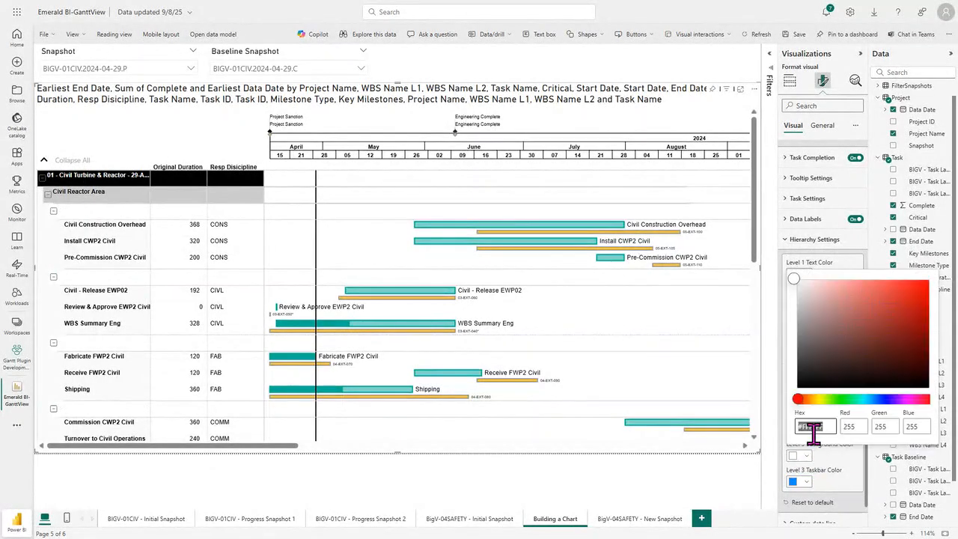
{"action": "type", "text": "099999"}
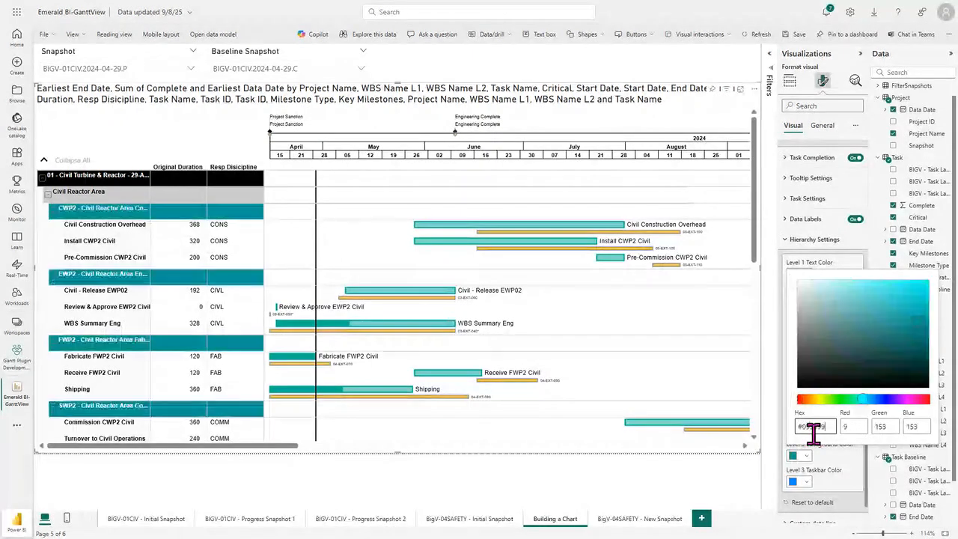
{"action": "left_click", "coordinate": [840, 456]}
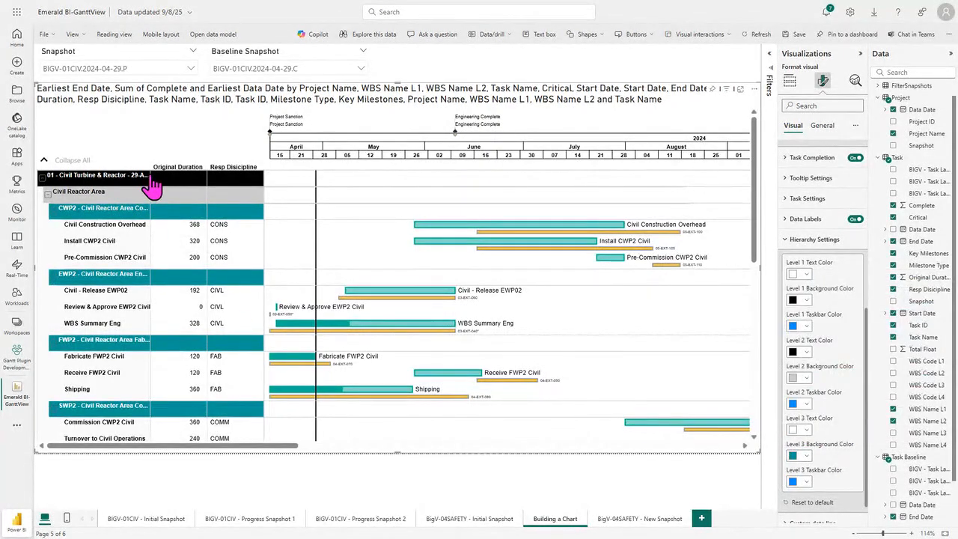
Step: Widen the chart's task name column slightly and review the Extra Fields formatting options
{"action": "left_click_drag", "start_coordinate": [150, 166], "coordinate": [155, 168]}
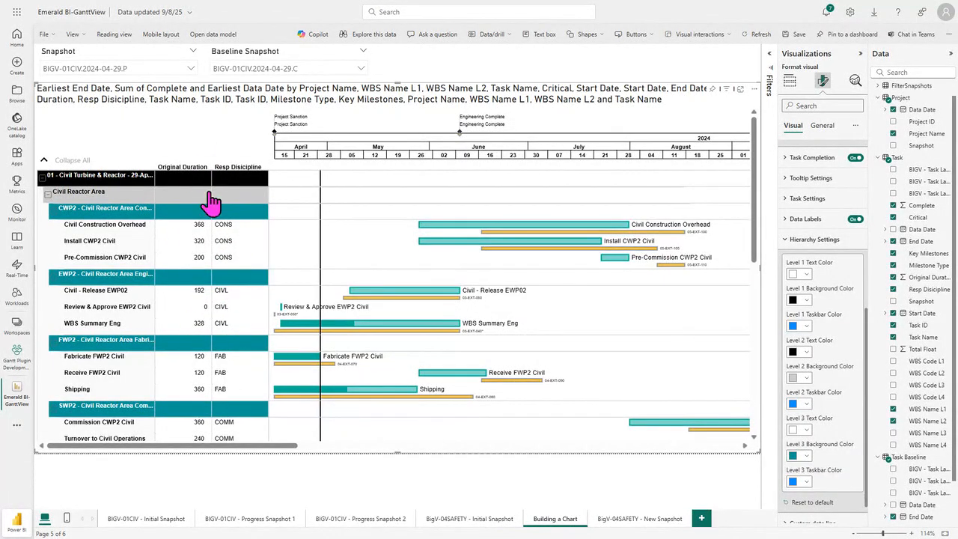
{"action": "left_click", "coordinate": [810, 240]}
{"action": "scroll", "coordinate": [829, 421], "scroll_direction": "up", "scroll_amount": 2}
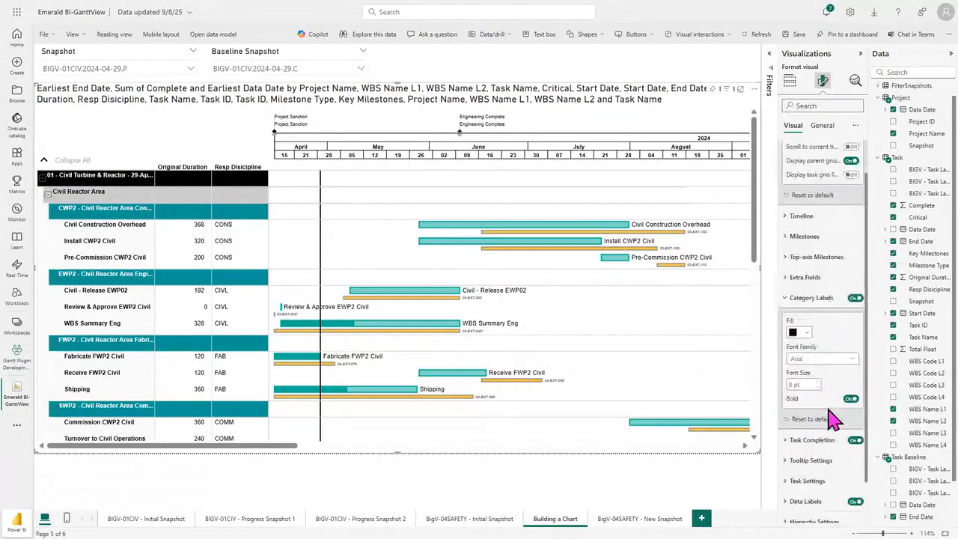
{"action": "left_click", "coordinate": [832, 326]}
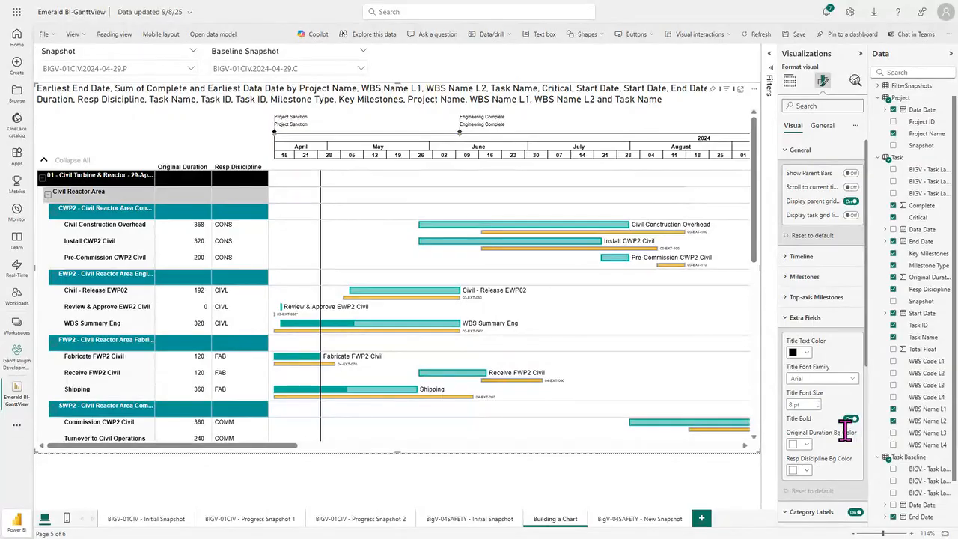
{"action": "left_click", "coordinate": [817, 325]}
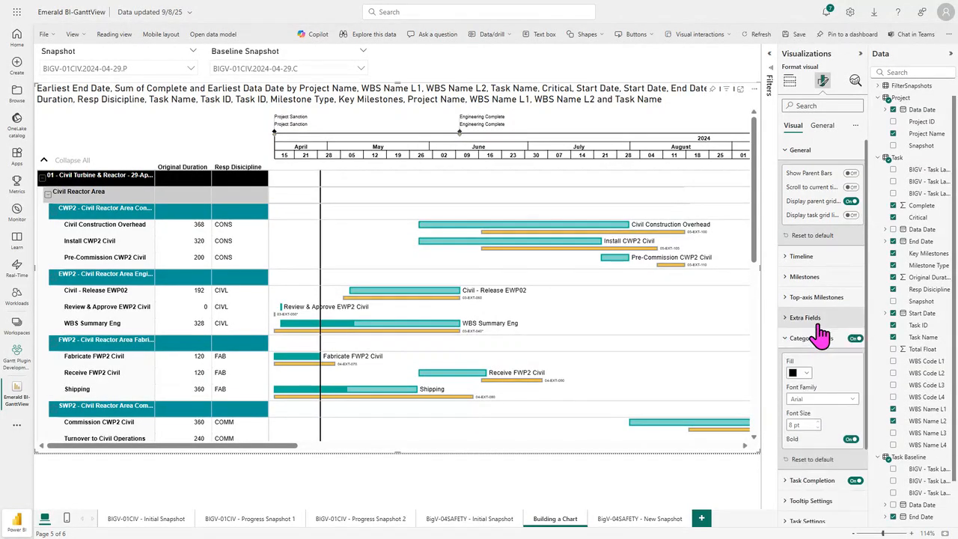
Step: Set the critical task color to red in Task Settings and view the Commission CWP01 critical bar in the chart
{"action": "scroll", "coordinate": [819, 337], "scroll_direction": "down", "scroll_amount": 2}
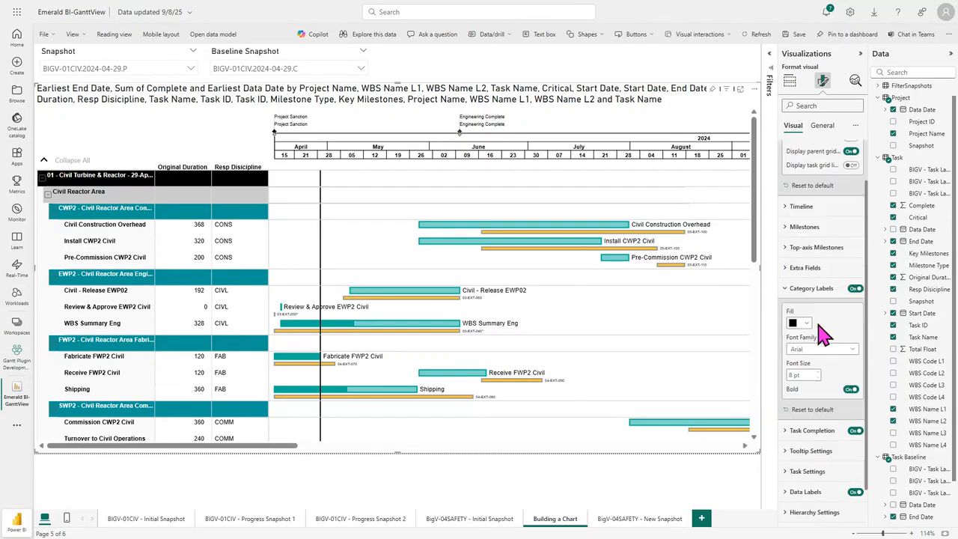
{"action": "left_click", "coordinate": [822, 472]}
{"action": "scroll", "coordinate": [823, 470], "scroll_direction": "down", "scroll_amount": 3}
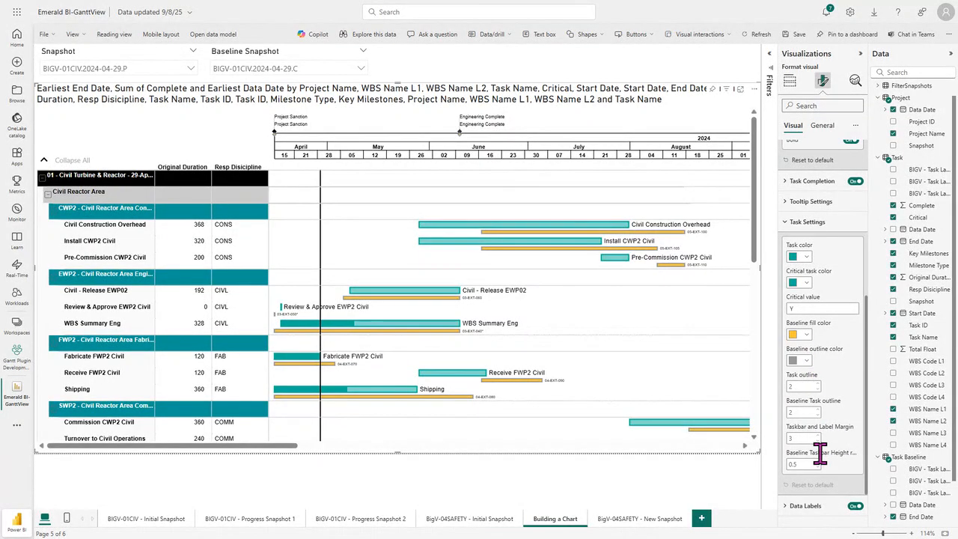
{"action": "left_click", "coordinate": [795, 282]}
{"action": "left_click", "coordinate": [927, 323]}
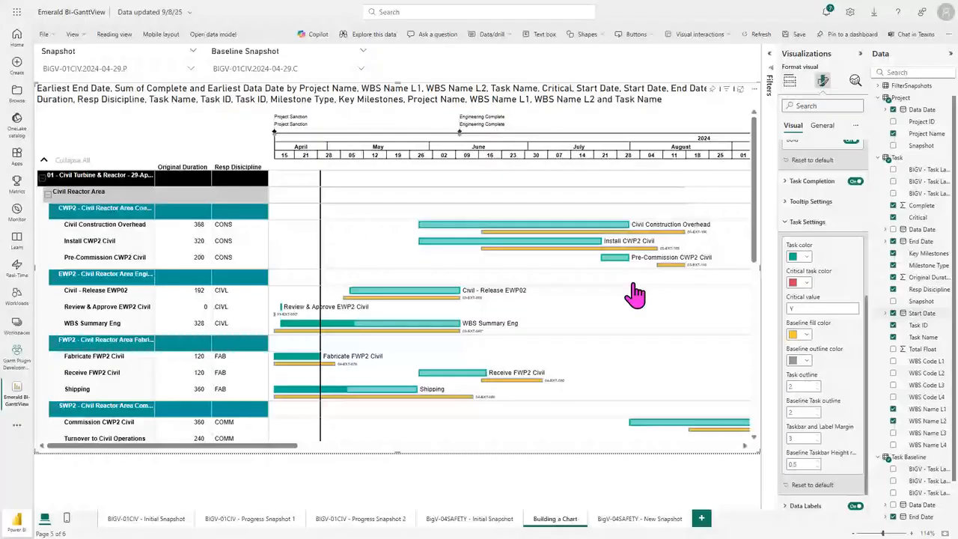
{"action": "scroll", "coordinate": [610, 285], "scroll_direction": "down", "scroll_amount": 10}
{"action": "left_click_drag", "start_coordinate": [238, 447], "coordinate": [524, 448]}
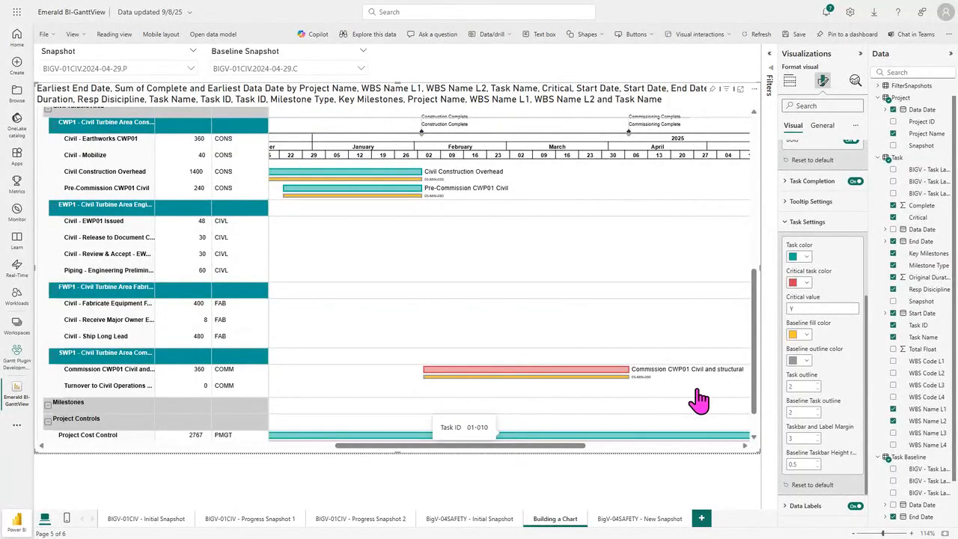
Step: Set the baseline outline color to the same yellow as the baseline fill
{"action": "left_click", "coordinate": [811, 367]}
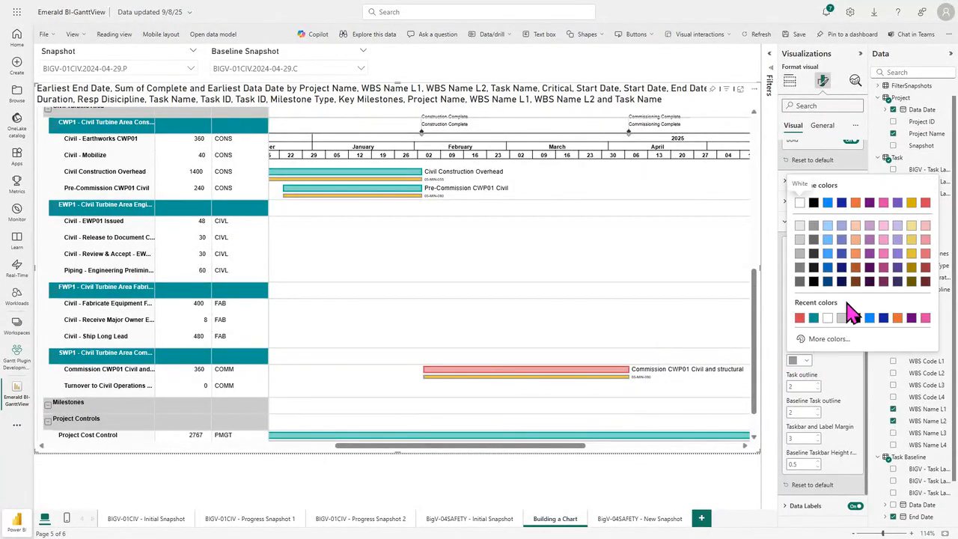
{"action": "left_click", "coordinate": [841, 374]}
{"action": "left_click", "coordinate": [800, 334]}
{"action": "left_click", "coordinate": [829, 346]}
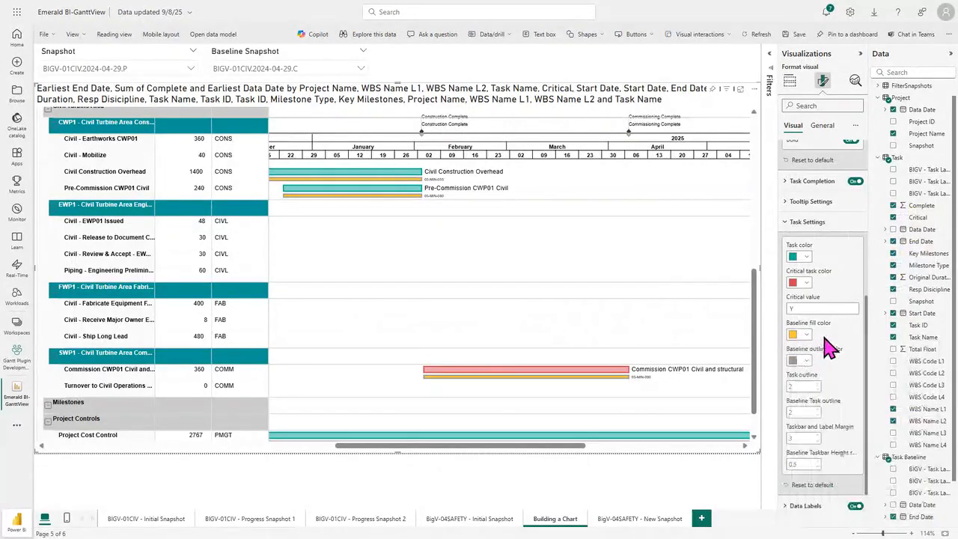
{"action": "left_click", "coordinate": [804, 362]}
{"action": "left_click", "coordinate": [799, 319]}
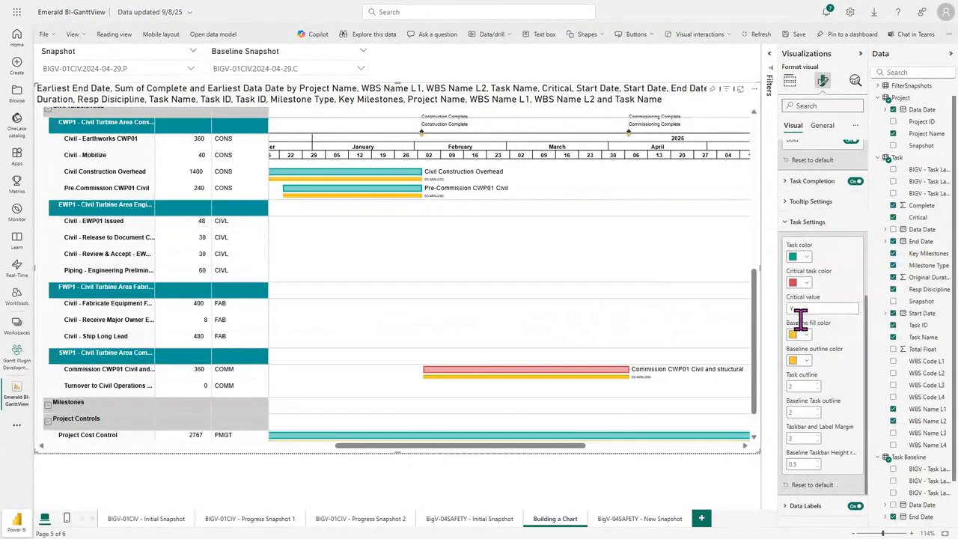
Step: Set the baseline taskbar height ratio to 0.1 and return to the start of the chart
{"action": "left_click", "coordinate": [807, 463]}
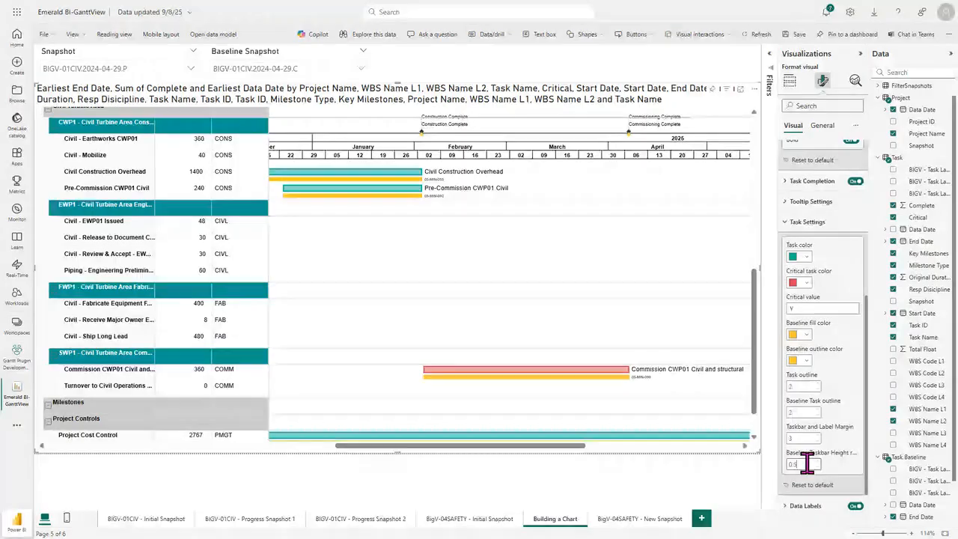
{"action": "key", "text": "BackSpace"}
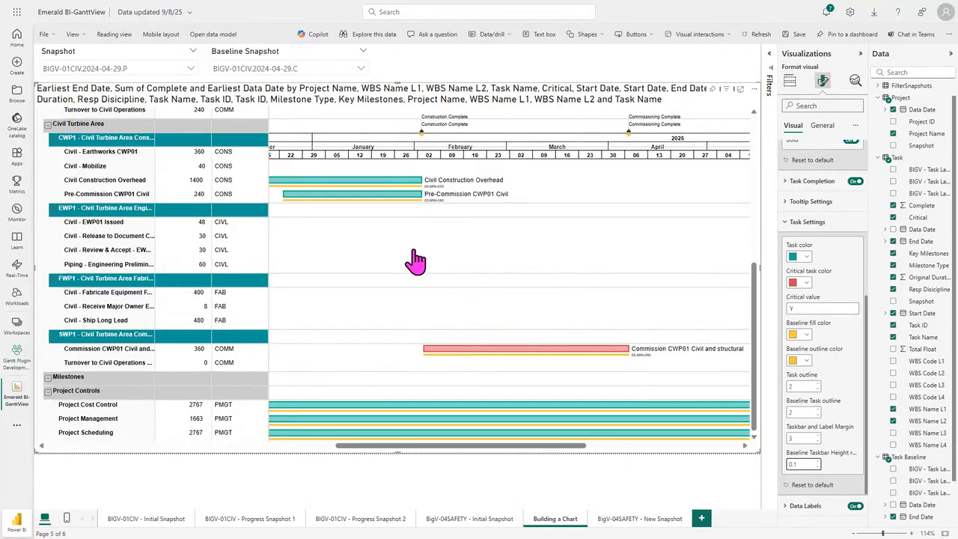
{"action": "left_click_drag", "start_coordinate": [402, 445], "coordinate": [105, 443]}
{"action": "scroll", "coordinate": [378, 402], "scroll_direction": "up", "scroll_amount": 1}
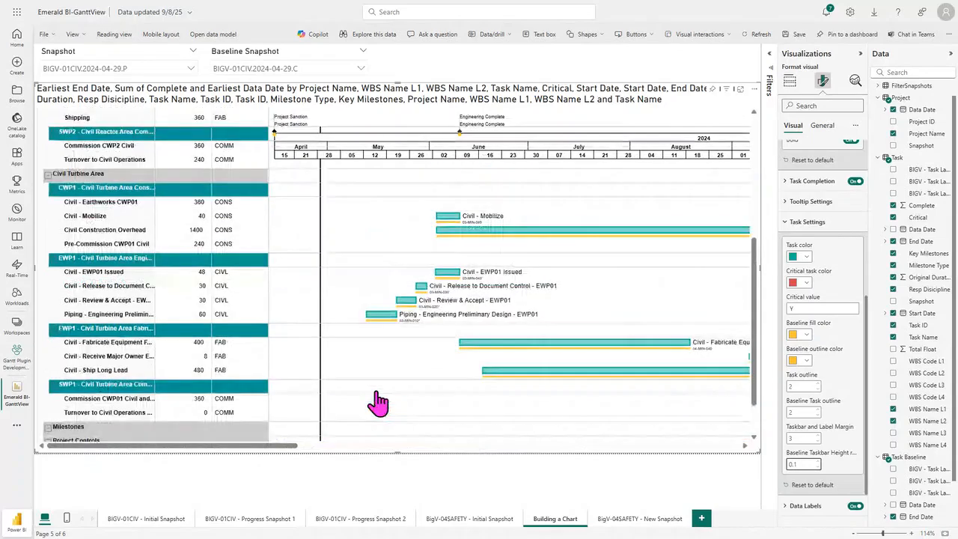
{"action": "scroll", "coordinate": [378, 403], "scroll_direction": "up", "scroll_amount": 3}
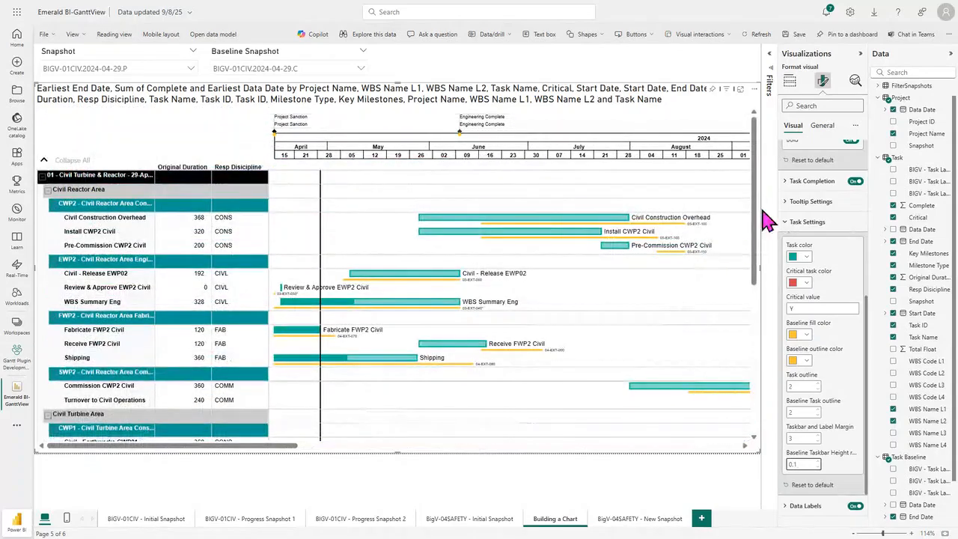
Step: Assign the Resp Disicipline field to the Gantt visual's Task Category
{"action": "left_click", "coordinate": [790, 87]}
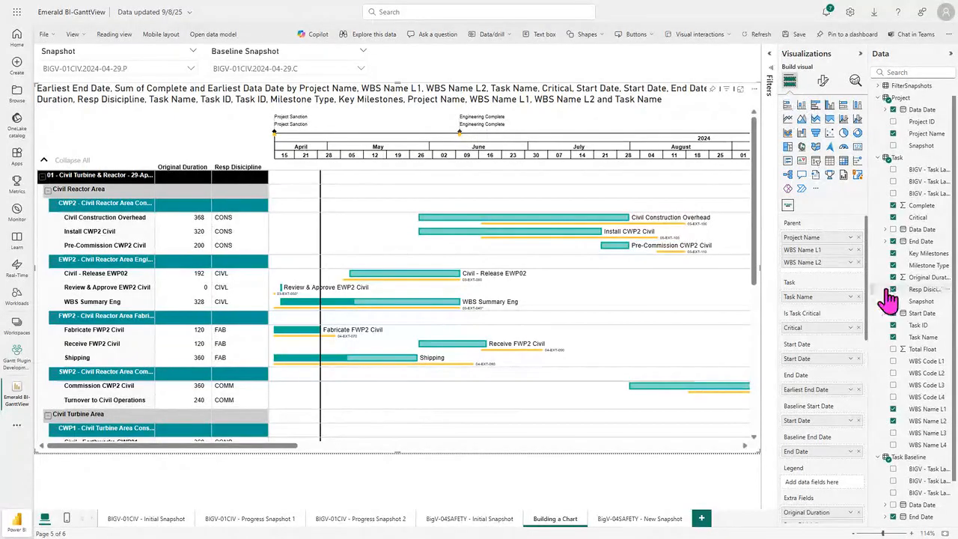
{"action": "scroll", "coordinate": [871, 310], "scroll_direction": "down", "scroll_amount": 4}
{"action": "left_click_drag", "start_coordinate": [869, 340], "coordinate": [877, 435]}
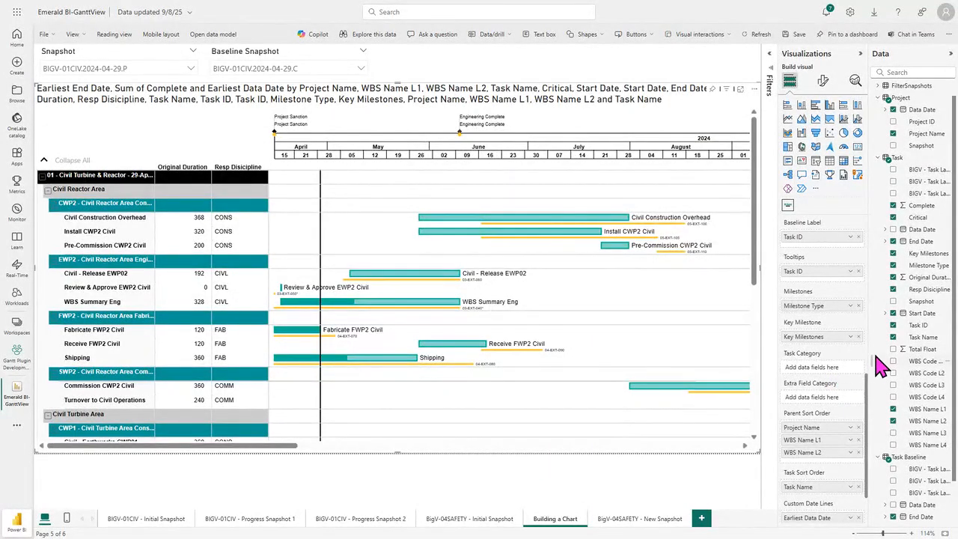
{"action": "left_click_drag", "start_coordinate": [922, 290], "coordinate": [829, 370]}
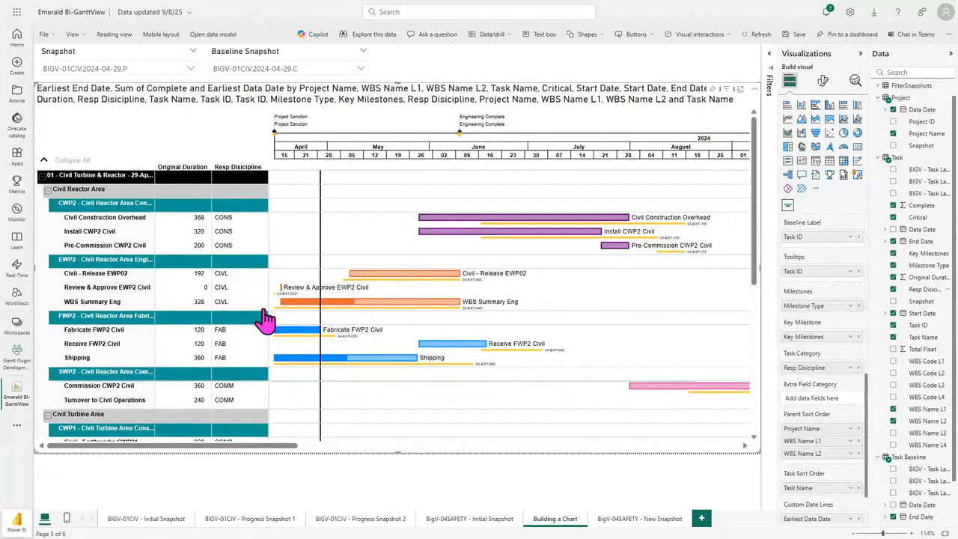
Step: Set the FAB taskbar color to light pink in the Task Category Settings
{"action": "left_click", "coordinate": [823, 81]}
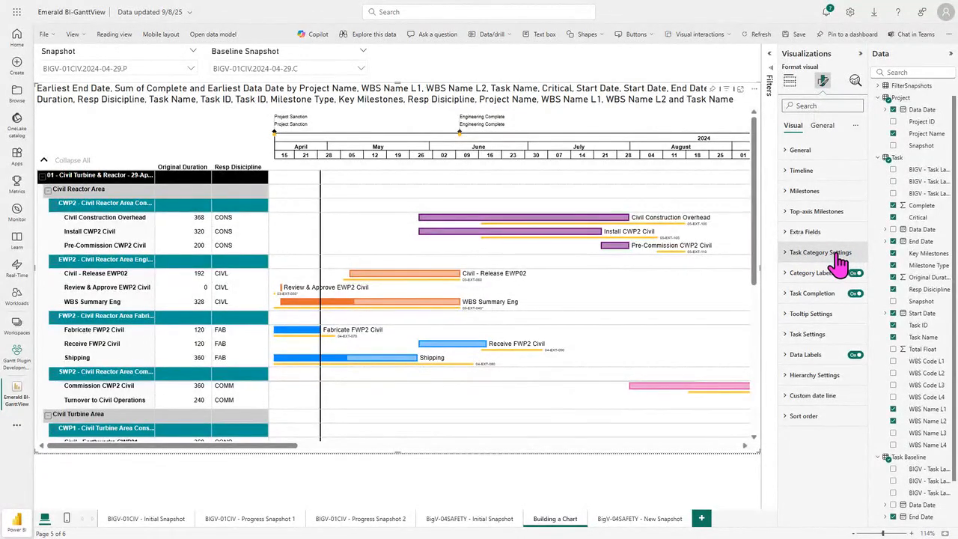
{"action": "left_click", "coordinate": [788, 254]}
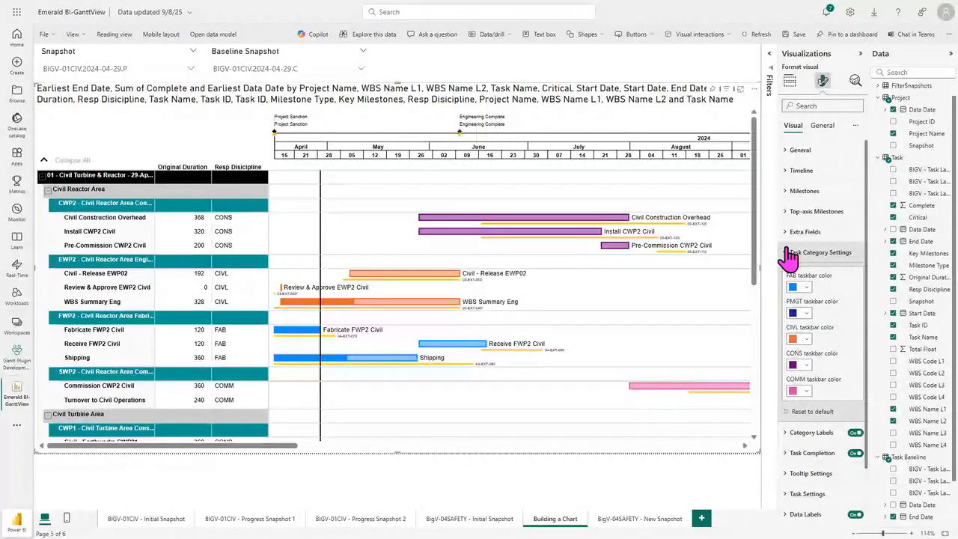
{"action": "left_click", "coordinate": [806, 288]}
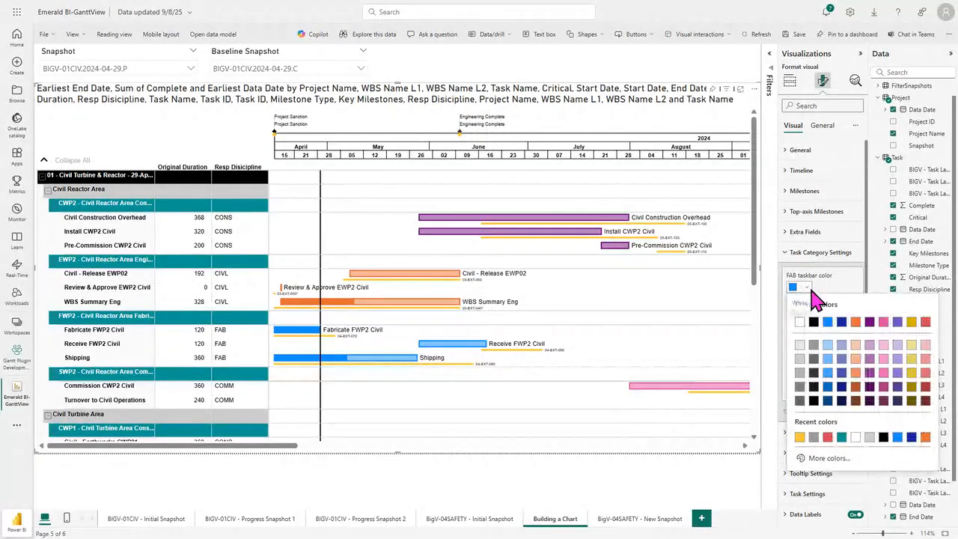
{"action": "left_click", "coordinate": [884, 345]}
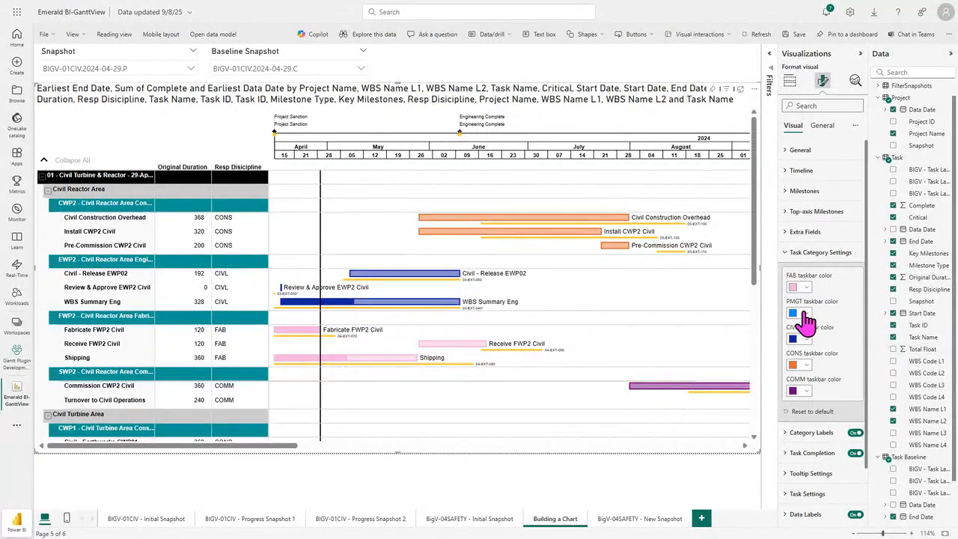
Step: Set the PMGT taskbar color to purple and the CONS taskbar color to yellow in the Task Category Settings
{"action": "left_click", "coordinate": [804, 314]}
{"action": "left_click", "coordinate": [899, 349]}
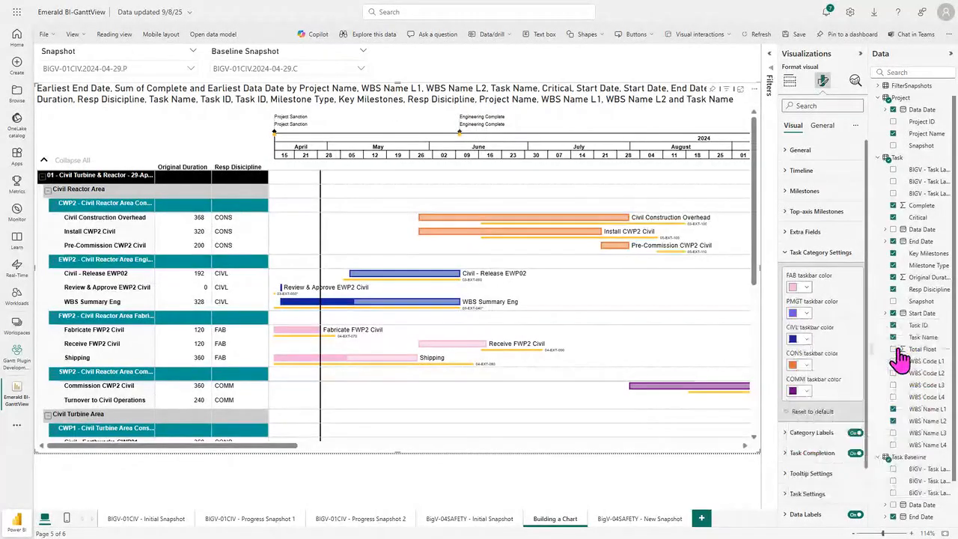
{"action": "left_click", "coordinate": [807, 365]}
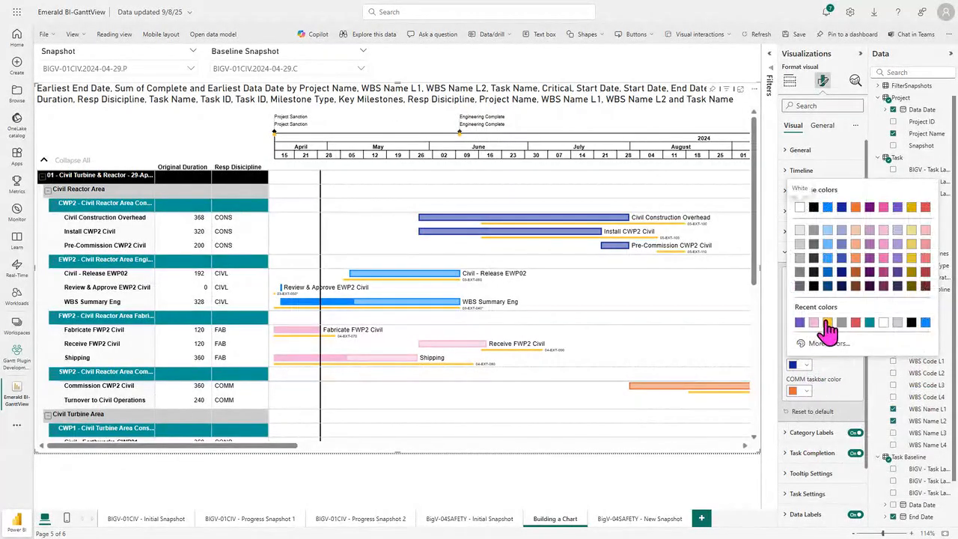
{"action": "left_click", "coordinate": [828, 324]}
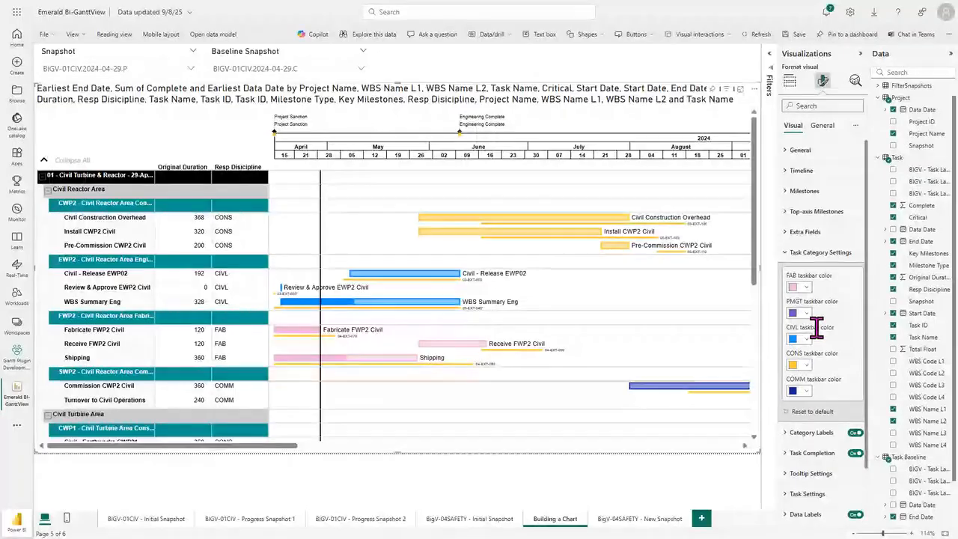
Step: Remove the Critical field from the Gantt visual's Is Task Critical well
{"action": "scroll", "coordinate": [539, 358], "scroll_direction": "down", "scroll_amount": 8}
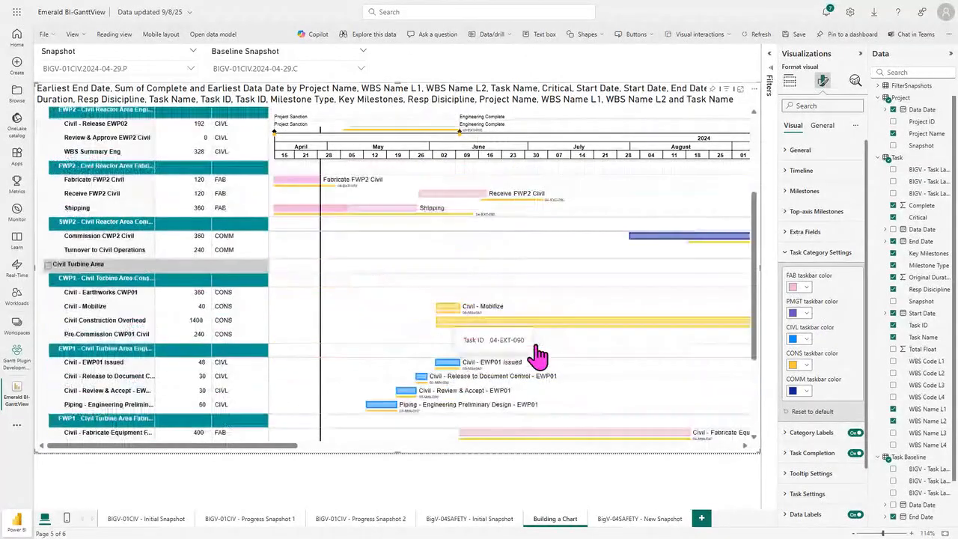
{"action": "left_click_drag", "start_coordinate": [271, 448], "coordinate": [549, 477]}
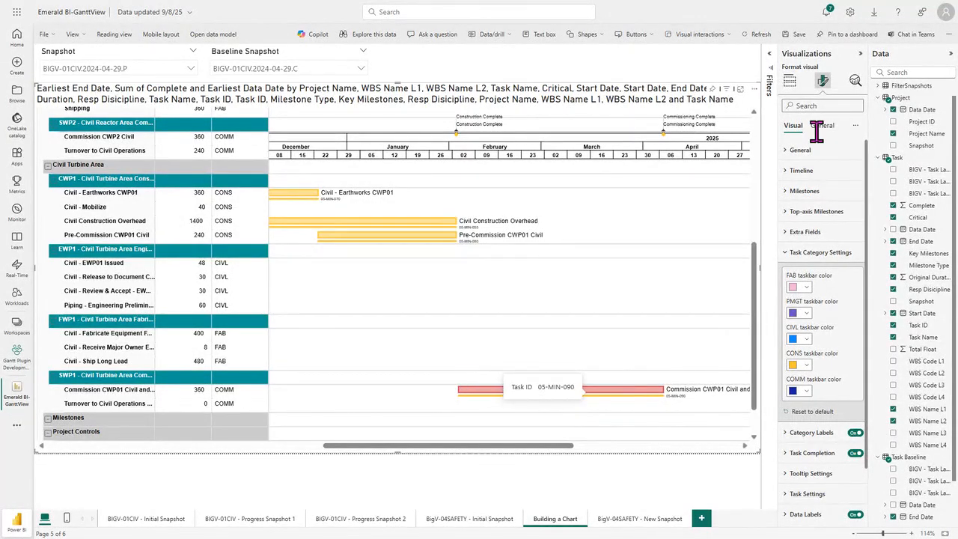
{"action": "left_click", "coordinate": [789, 81]}
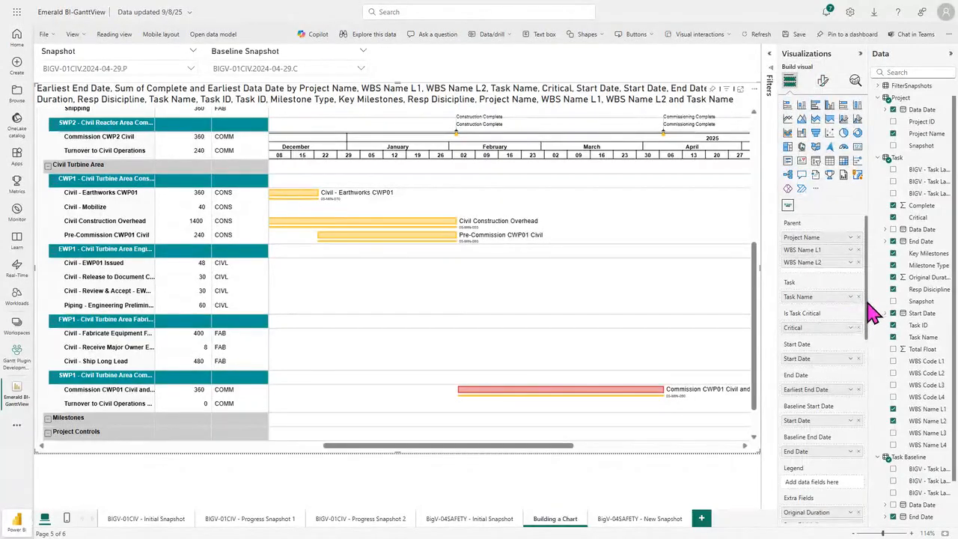
{"action": "left_click", "coordinate": [859, 329]}
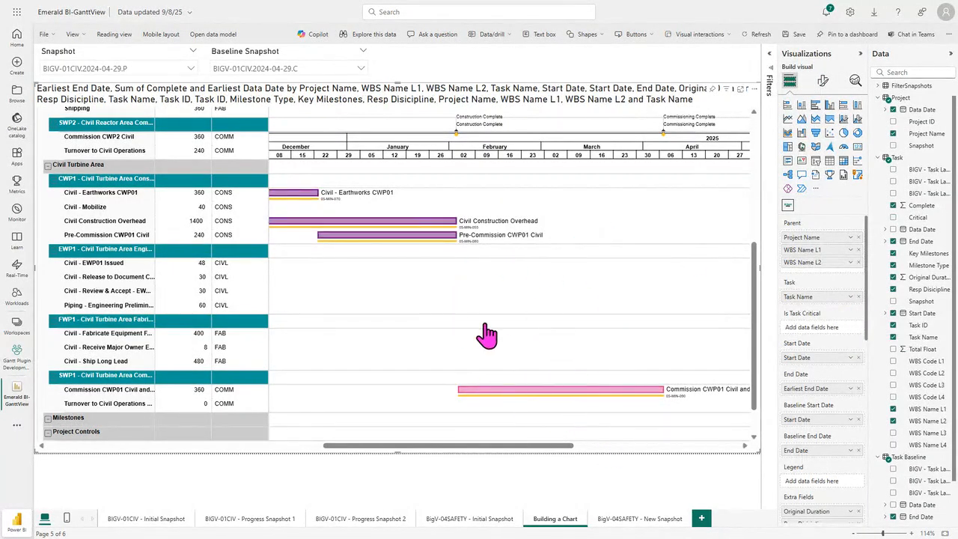
Step: Remove the Resp Disicipline field from the Gantt visual's Task Category
{"action": "left_click_drag", "start_coordinate": [469, 447], "coordinate": [179, 445]}
{"action": "scroll", "coordinate": [398, 338], "scroll_direction": "down", "scroll_amount": 2}
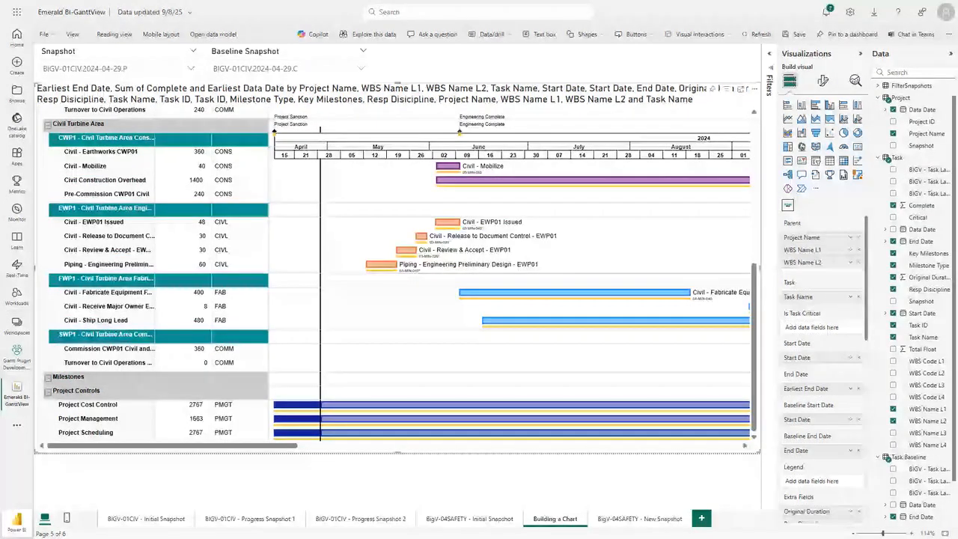
{"action": "mouse_move", "coordinate": [630, 323]}
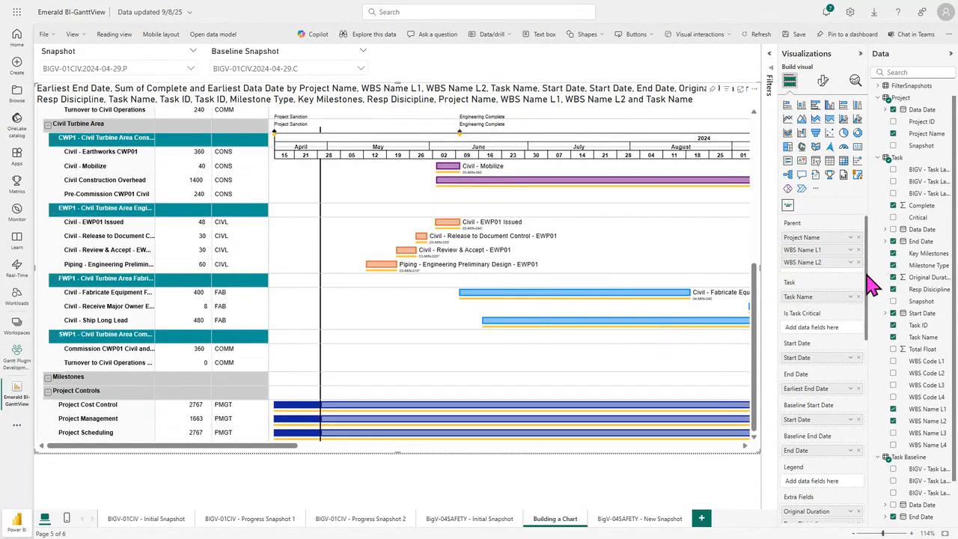
{"action": "left_click_drag", "start_coordinate": [866, 274], "coordinate": [870, 410]}
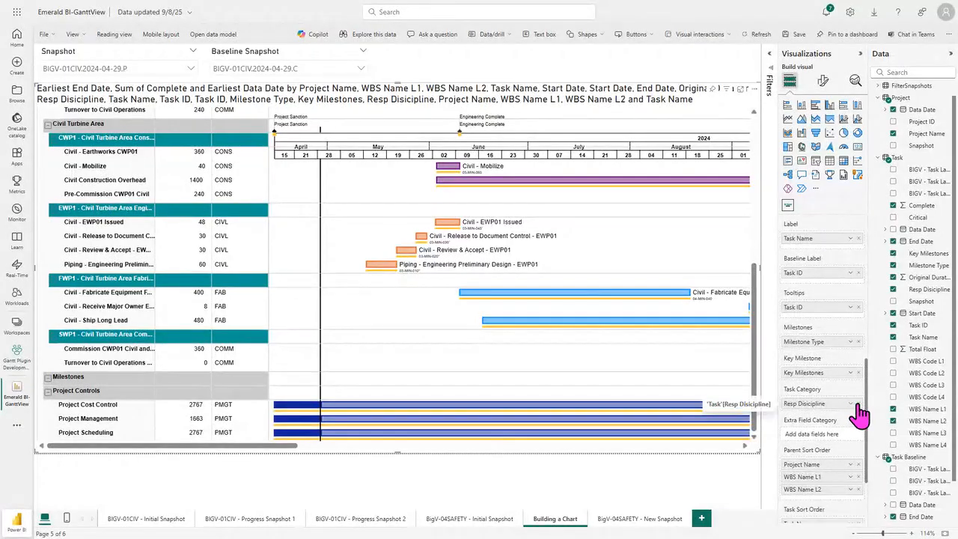
{"action": "left_click", "coordinate": [859, 403]}
Step: Assign the Task Name field to the Gantt visual's Legend and set the legend text size to 8 pt
{"action": "left_click_drag", "start_coordinate": [866, 405], "coordinate": [868, 321]}
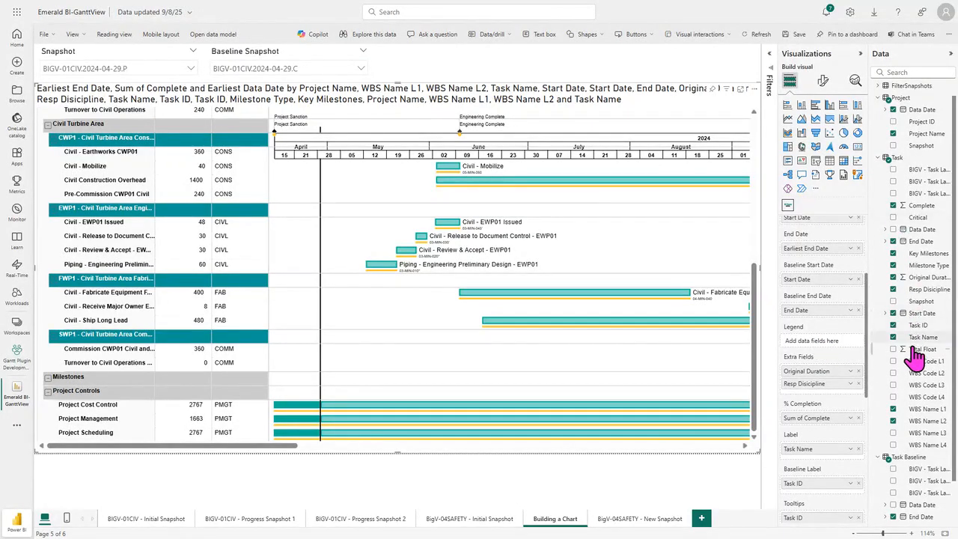
{"action": "left_click_drag", "start_coordinate": [918, 349], "coordinate": [817, 343]}
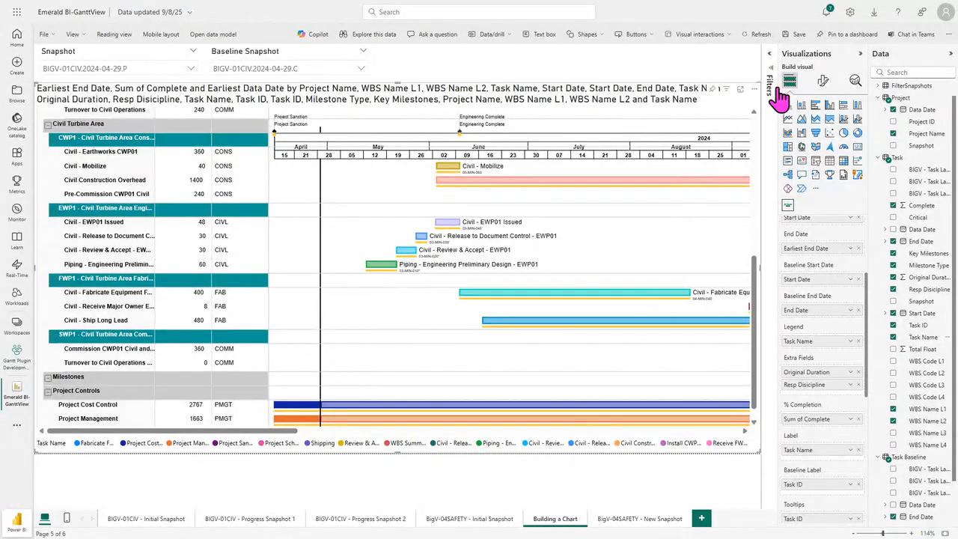
{"action": "left_click", "coordinate": [823, 81]}
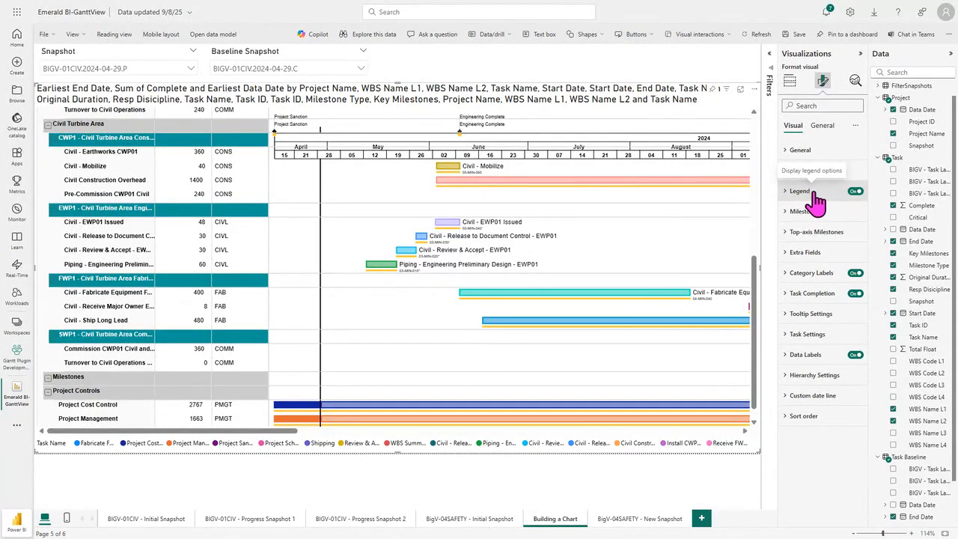
{"action": "left_click", "coordinate": [789, 191]}
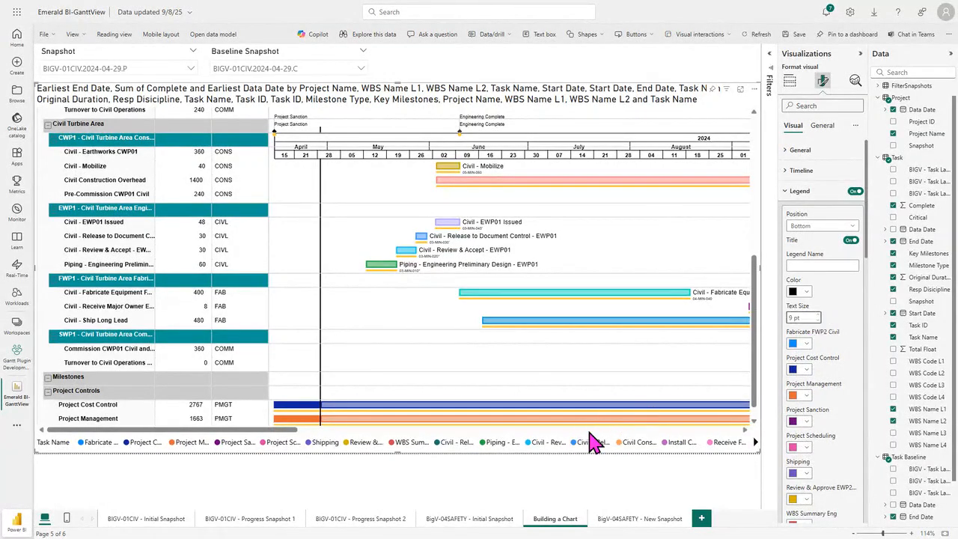
{"action": "left_click", "coordinate": [819, 320]}
Step: Try the Left and Top Center positions for the Gantt legend
{"action": "left_click", "coordinate": [835, 226]}
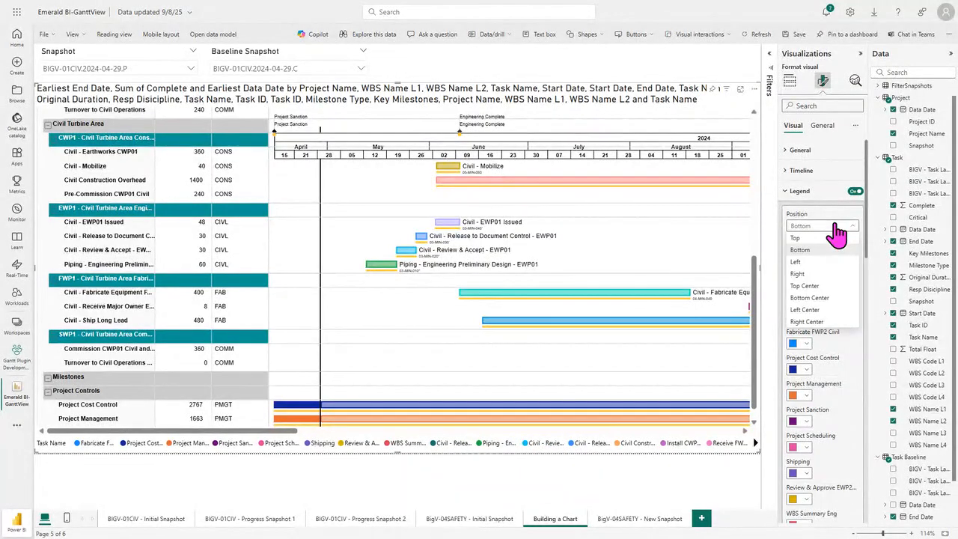
{"action": "left_click", "coordinate": [812, 260]}
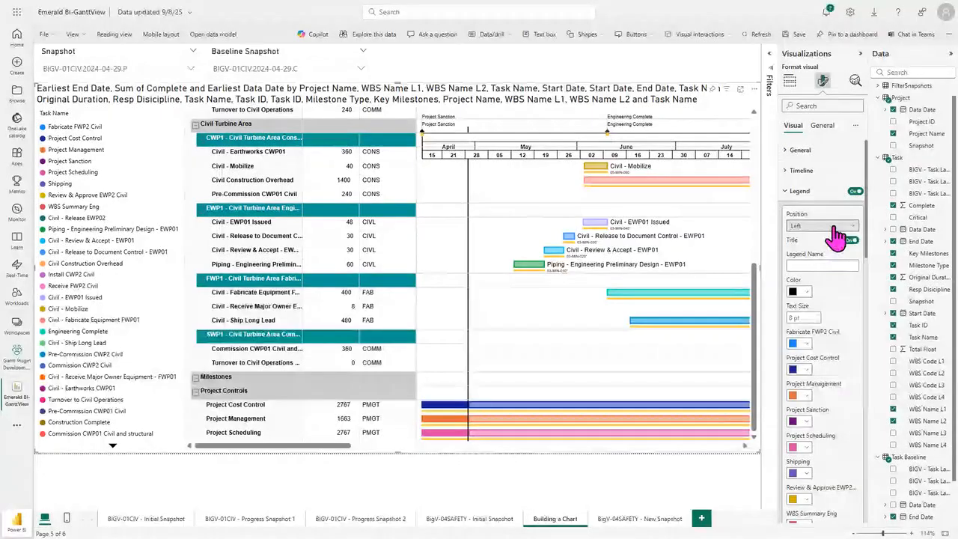
{"action": "left_click", "coordinate": [822, 225]}
{"action": "left_click", "coordinate": [821, 286]}
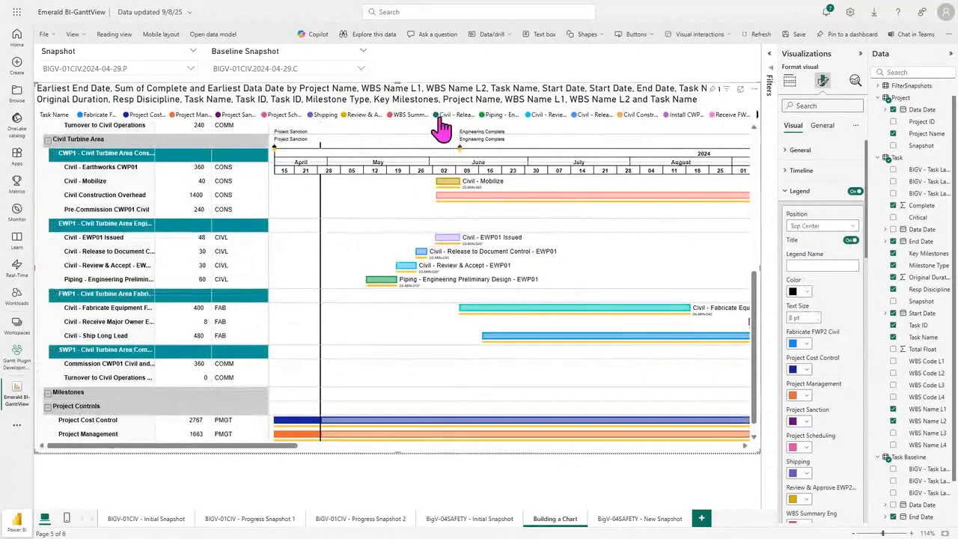
Step: Set the legend position to Bottom Center and return to the first rows of the chart
{"action": "left_click", "coordinate": [837, 227]}
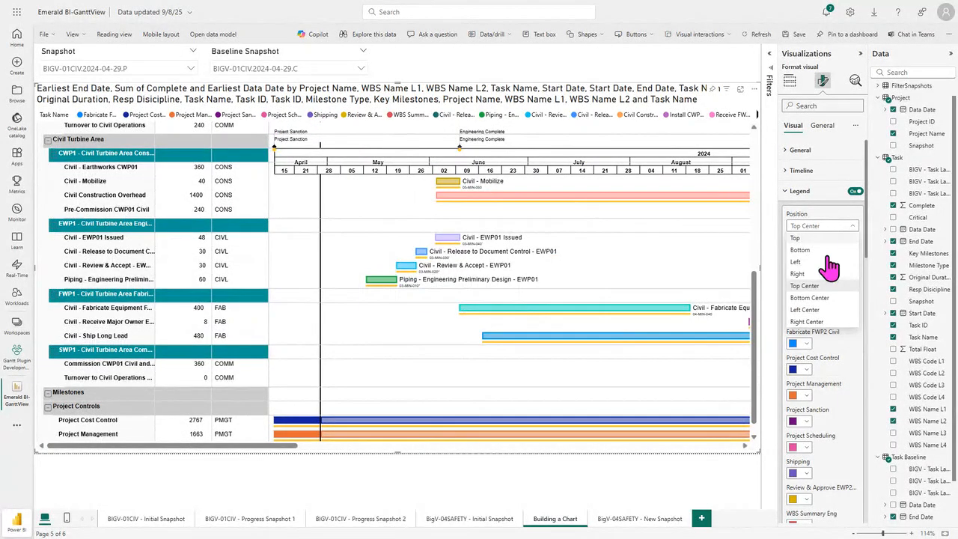
{"action": "left_click", "coordinate": [812, 298]}
{"action": "left_click", "coordinate": [797, 395]}
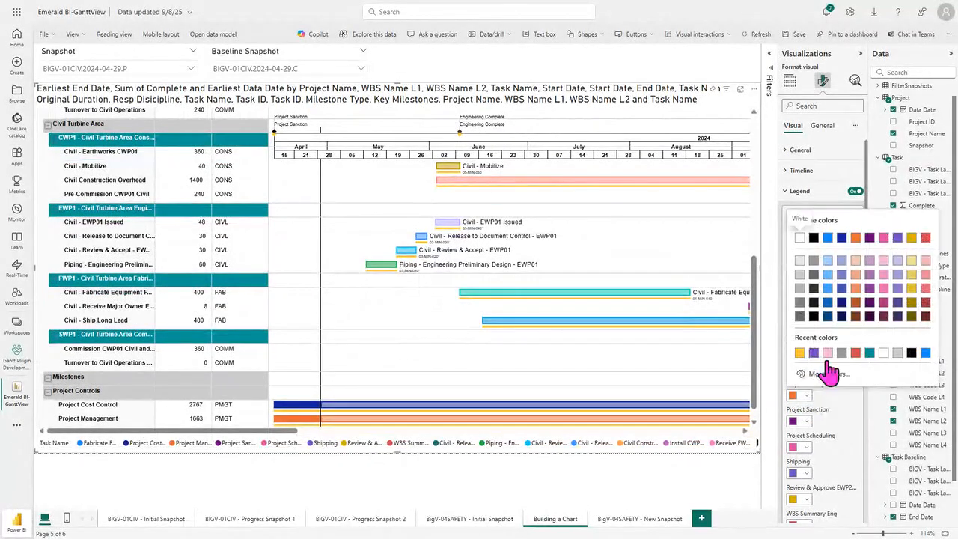
{"action": "left_click", "coordinate": [845, 407]}
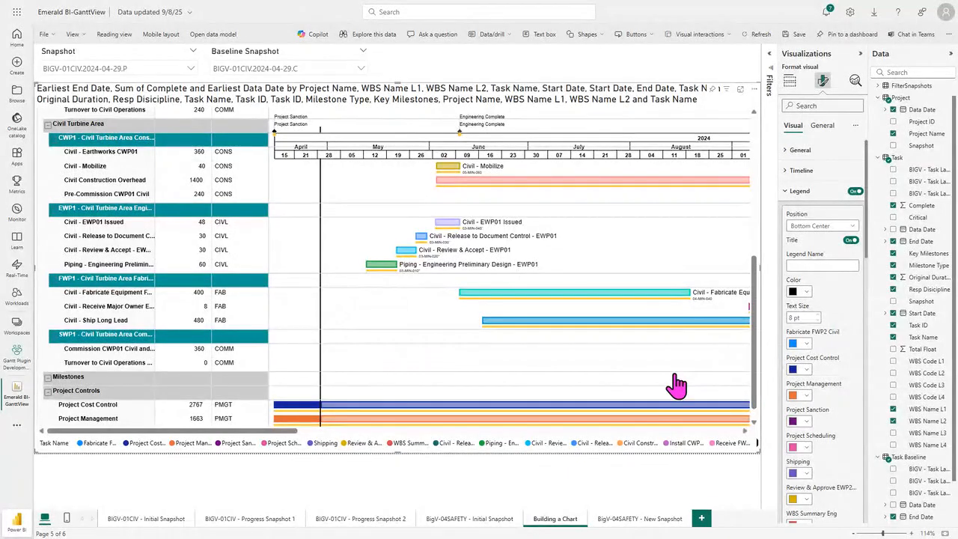
{"action": "scroll", "coordinate": [673, 387], "scroll_direction": "up", "scroll_amount": 5}
{"action": "scroll", "coordinate": [565, 337], "scroll_direction": "up", "scroll_amount": 5}
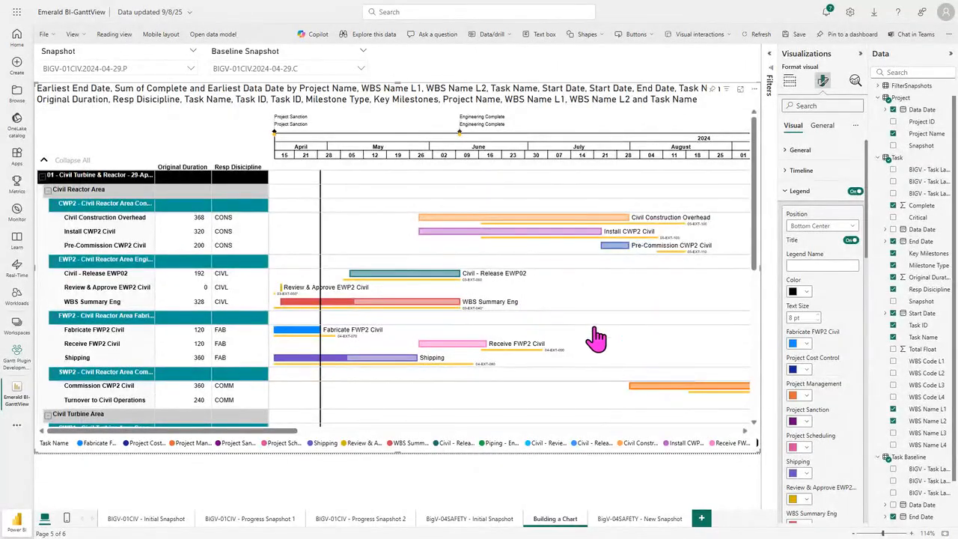
Step: Try light blue as the data label color and light orange as the baseline label color
{"action": "left_click", "coordinate": [794, 196]}
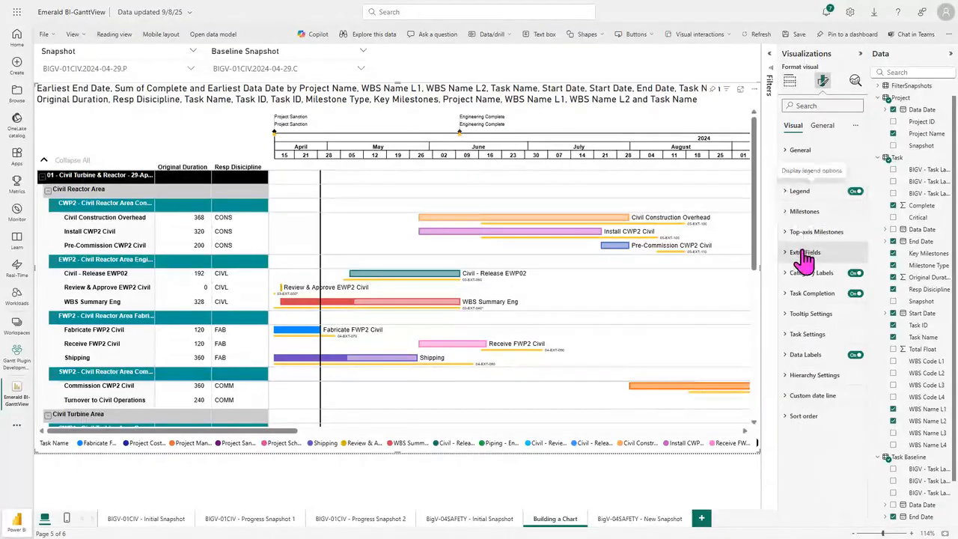
{"action": "left_click", "coordinate": [788, 362]}
{"action": "scroll", "coordinate": [809, 397], "scroll_direction": "down", "scroll_amount": 5}
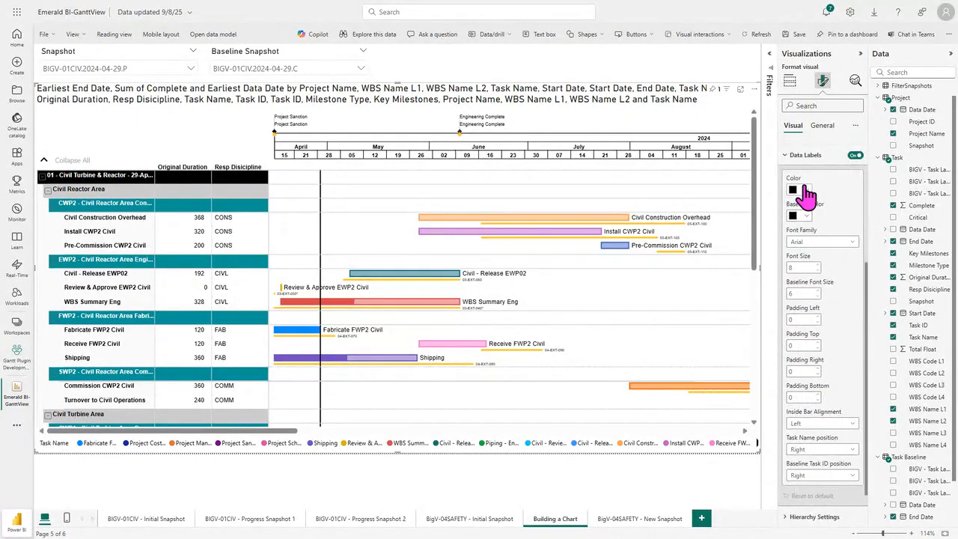
{"action": "left_click", "coordinate": [802, 190]}
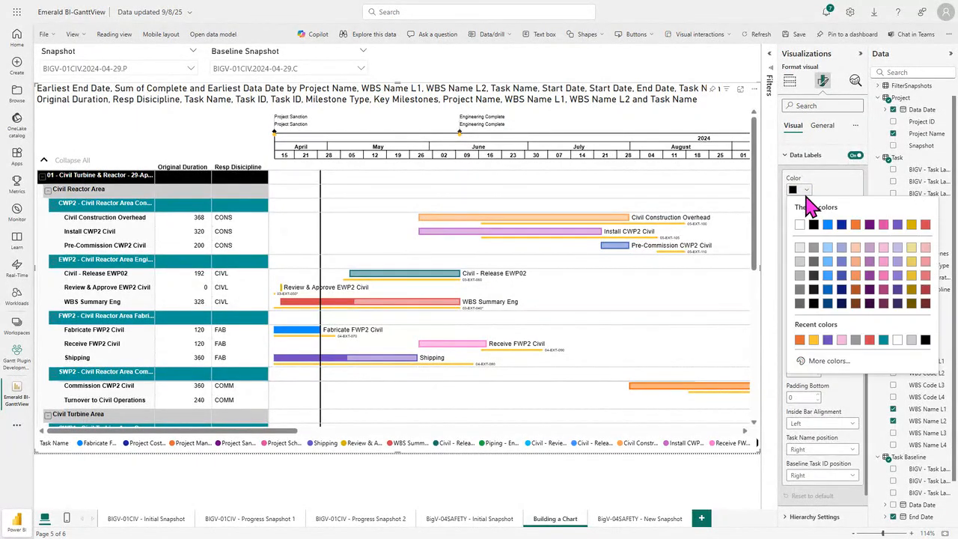
{"action": "left_click", "coordinate": [828, 249]}
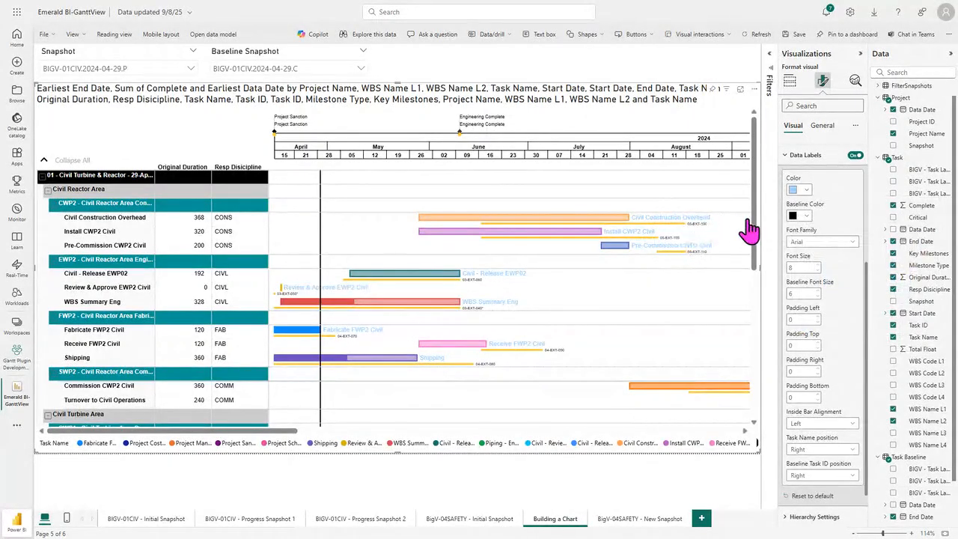
{"action": "left_click", "coordinate": [797, 216]}
{"action": "left_click", "coordinate": [854, 287]}
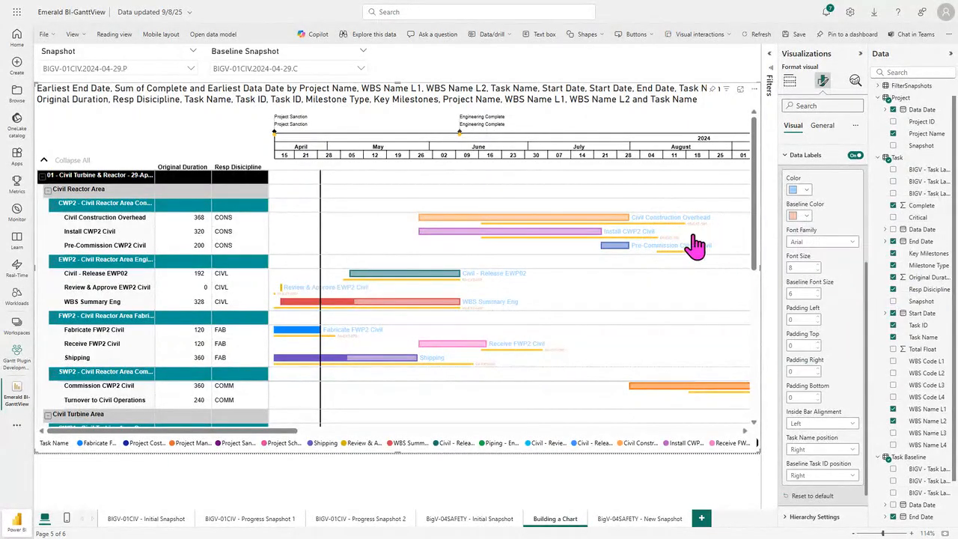
Step: Set the data label and baseline label colors back to black and the Baseline Font Size to 8
{"action": "left_click", "coordinate": [797, 216]}
{"action": "left_click", "coordinate": [818, 258]}
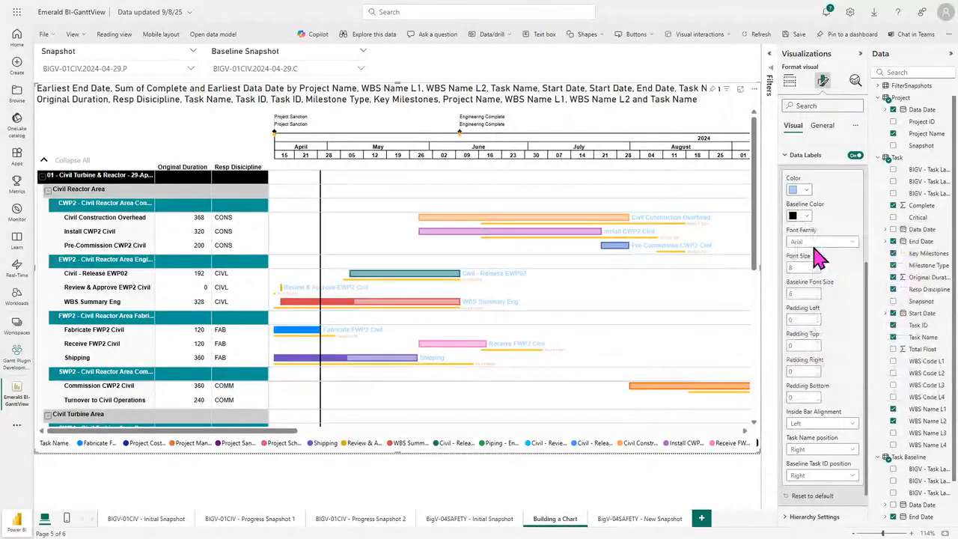
{"action": "left_click", "coordinate": [798, 190]}
{"action": "left_click", "coordinate": [813, 224]}
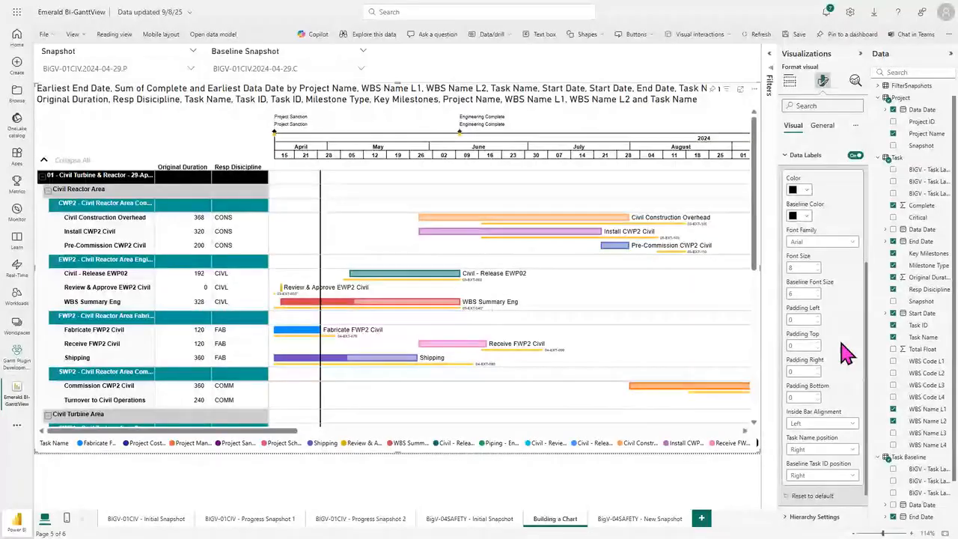
{"action": "left_click", "coordinate": [818, 292]}
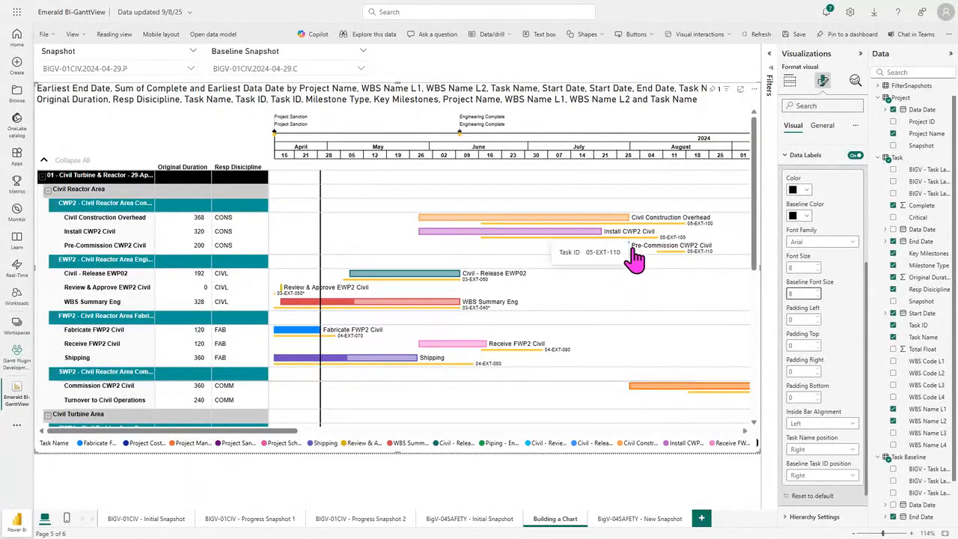
Step: Try placing the task names inside the taskbars with the Inside Bar Alignment set to Middle
{"action": "left_click", "coordinate": [826, 449]}
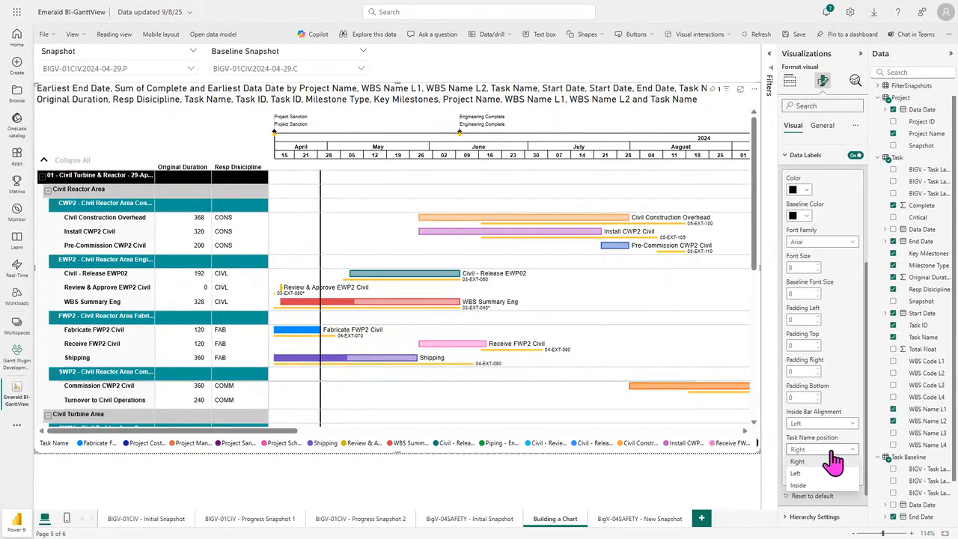
{"action": "left_click", "coordinate": [818, 486]}
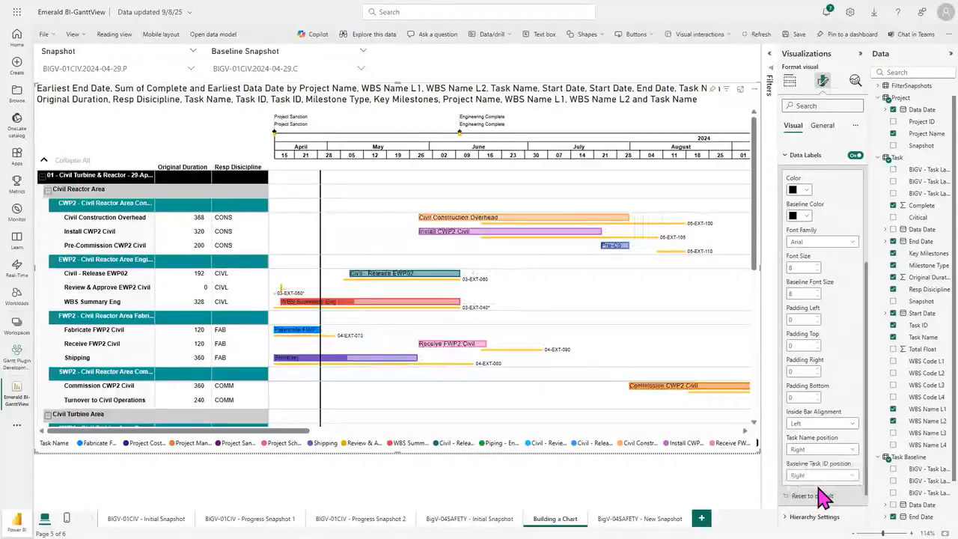
{"action": "left_click", "coordinate": [832, 423]}
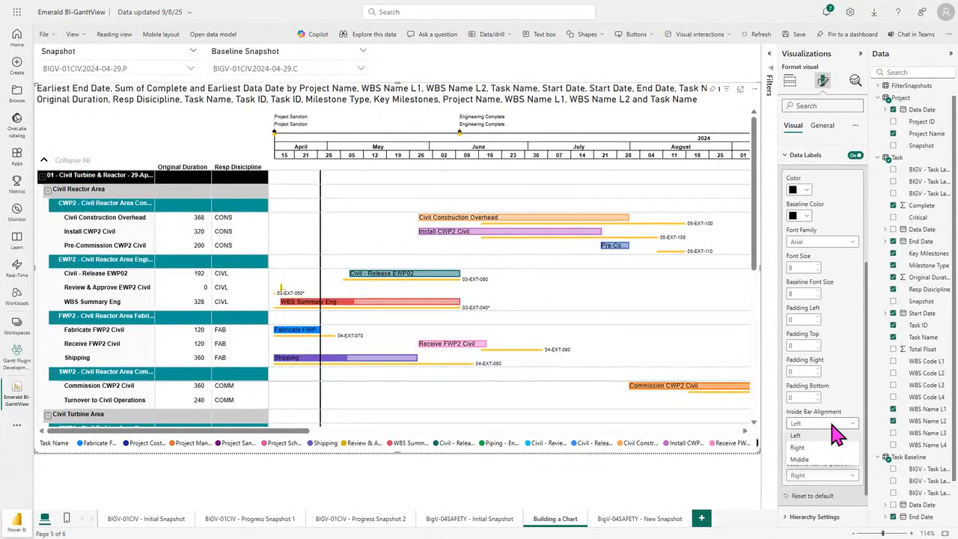
{"action": "left_click", "coordinate": [823, 462]}
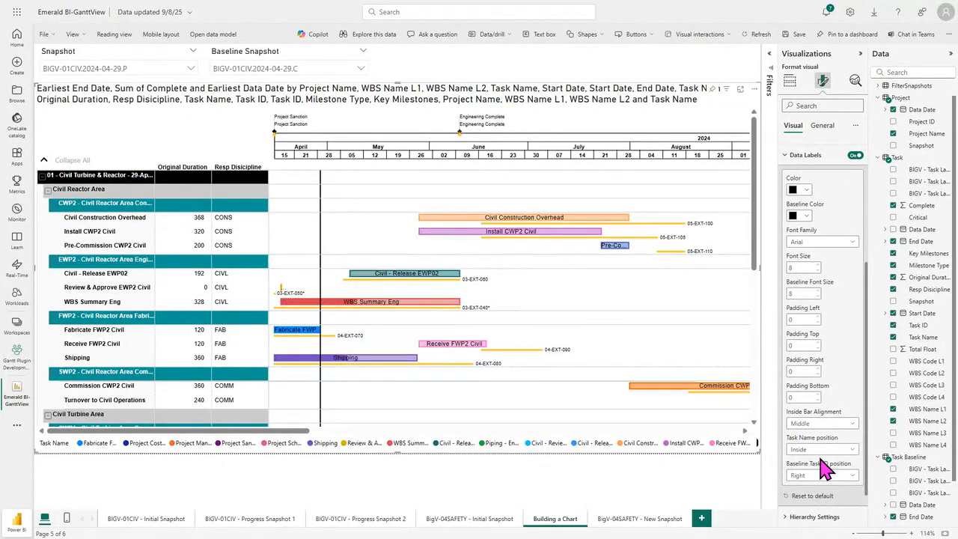
Step: Set the Inside Bar Alignment to Right and return the Task Name position to Right
{"action": "left_click", "coordinate": [823, 424]}
{"action": "left_click", "coordinate": [823, 475]}
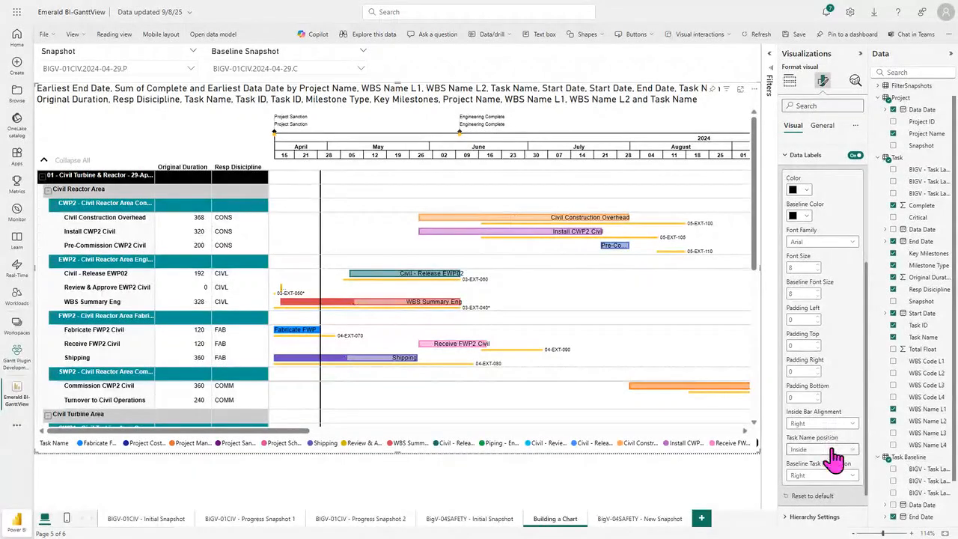
{"action": "left_click", "coordinate": [832, 449]}
{"action": "left_click", "coordinate": [823, 498]}
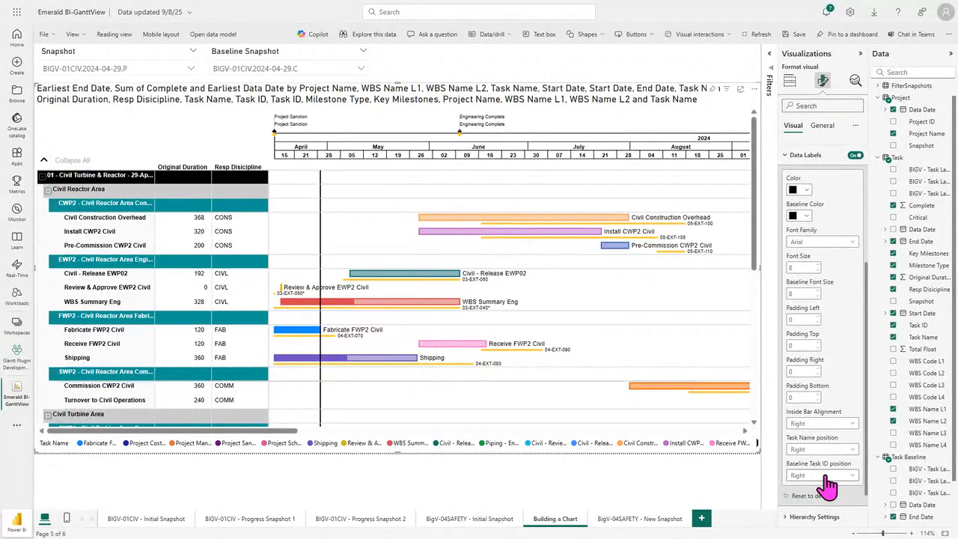
Step: Try the Left option for the Baseline Task ID position and return it to Right
{"action": "left_click", "coordinate": [827, 476]}
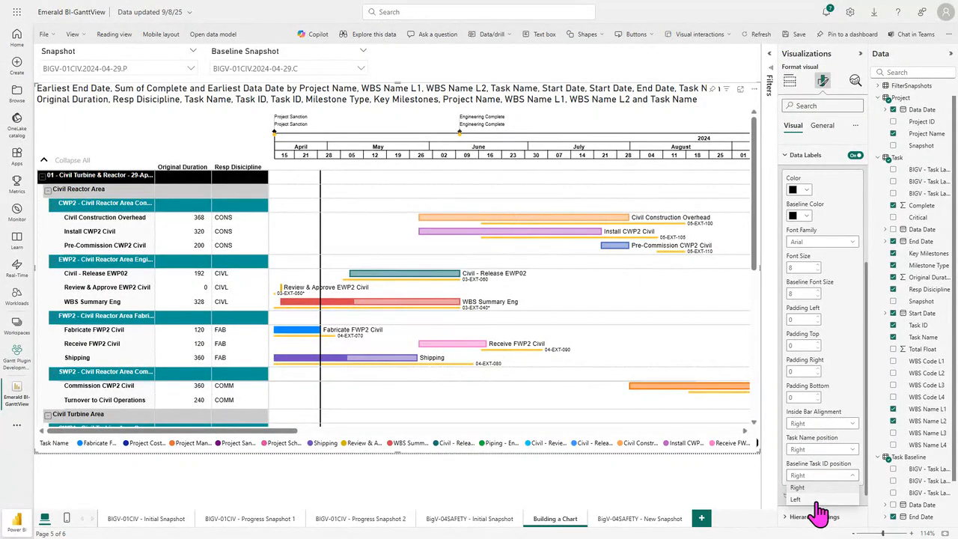
{"action": "left_click", "coordinate": [816, 499]}
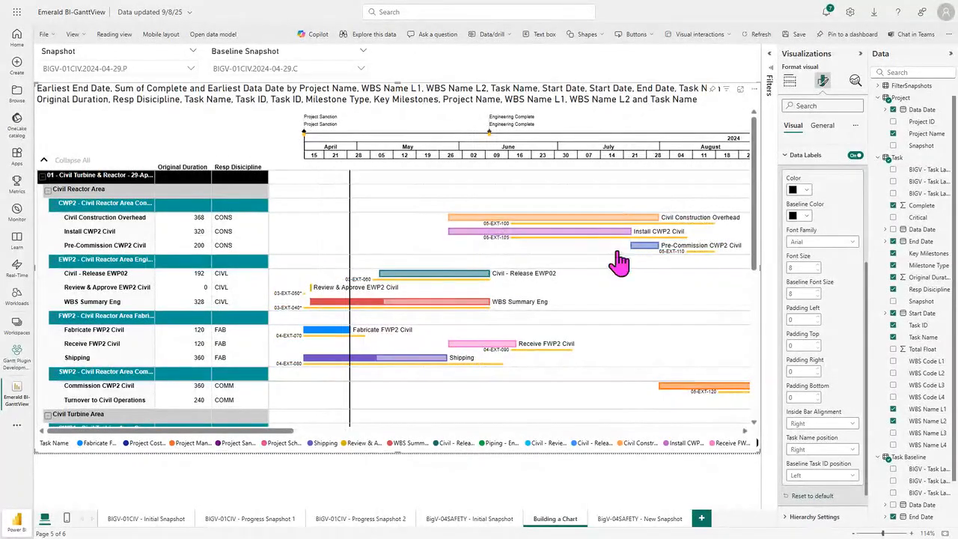
{"action": "left_click", "coordinate": [814, 496]}
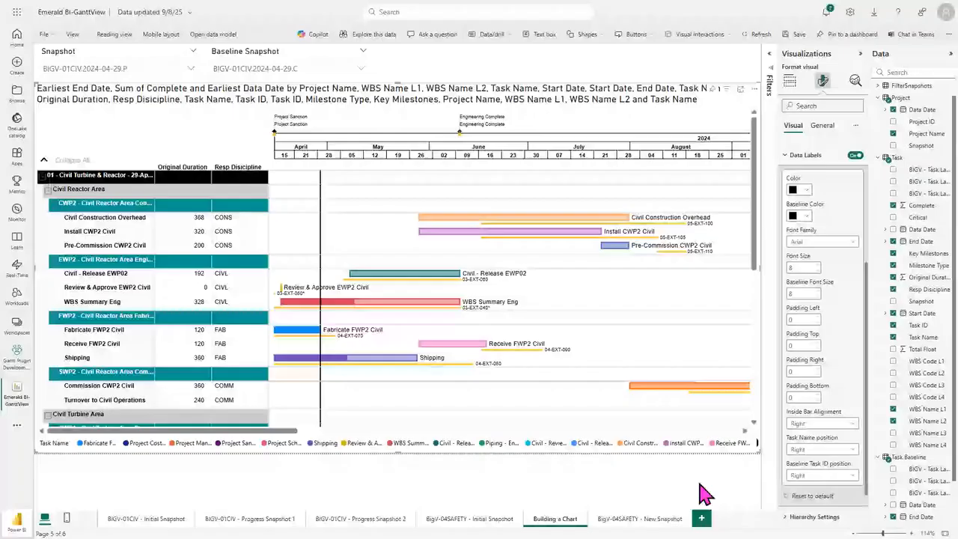
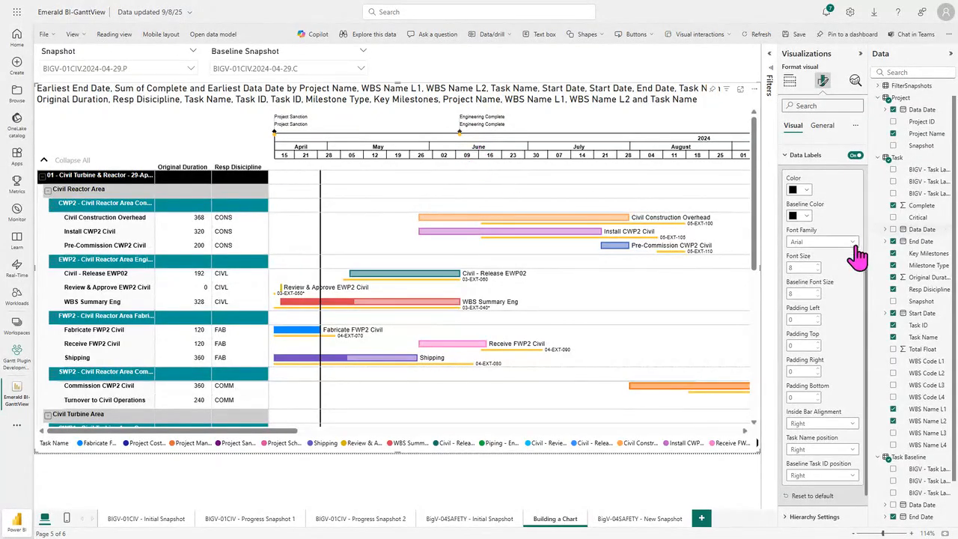
Step: Set the 10-PS milestone font family to Georgia, its text size to 10 and its text color to blue
{"action": "left_click_drag", "start_coordinate": [871, 299], "coordinate": [867, 163]}
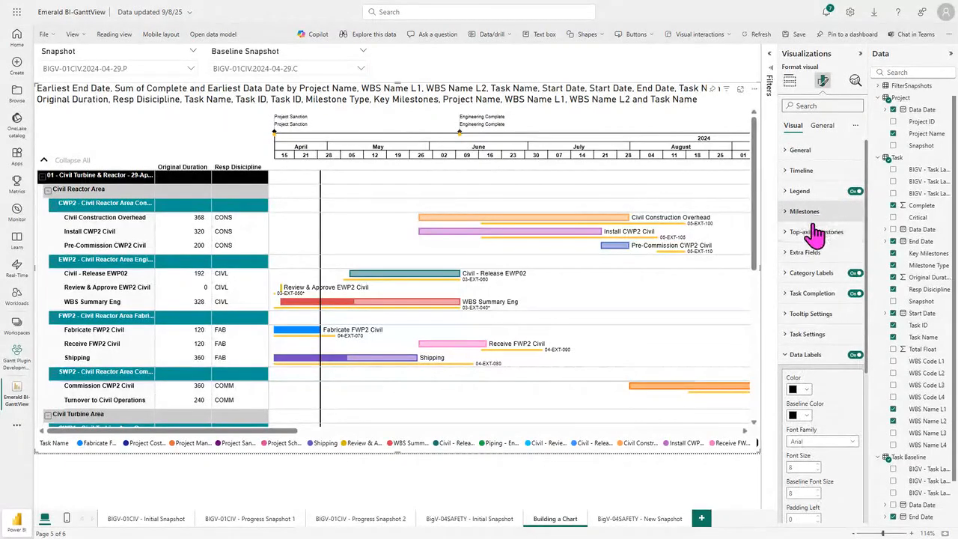
{"action": "left_click", "coordinate": [787, 215]}
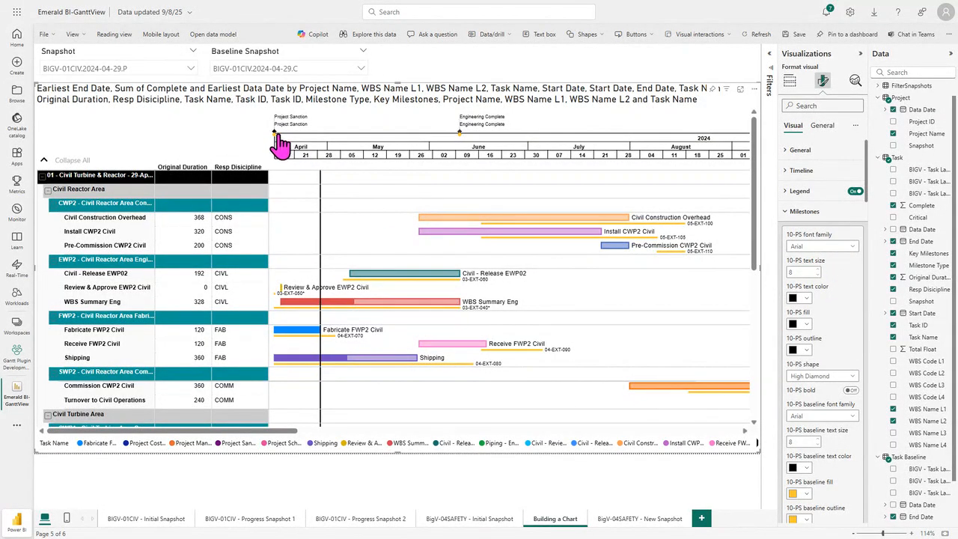
{"action": "left_click", "coordinate": [832, 248]}
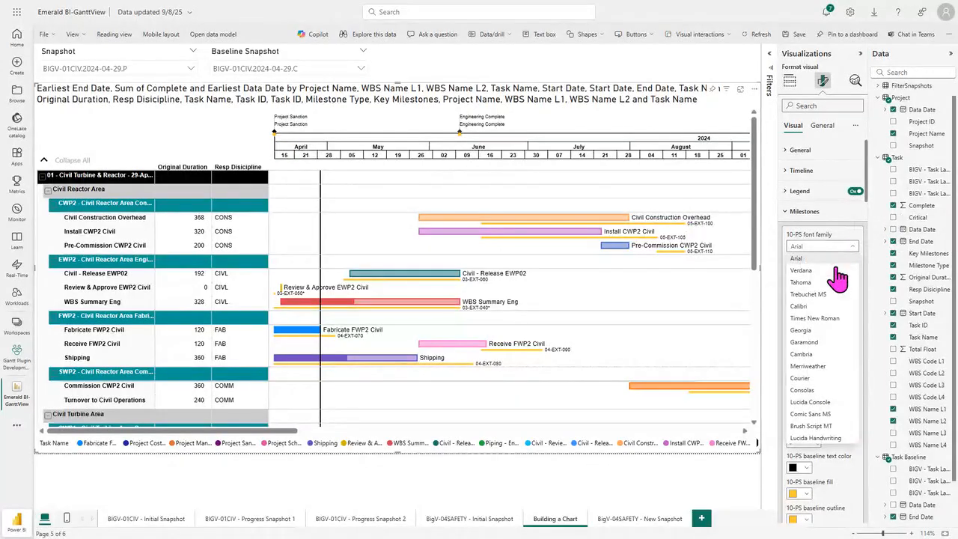
{"action": "left_click", "coordinate": [820, 334]}
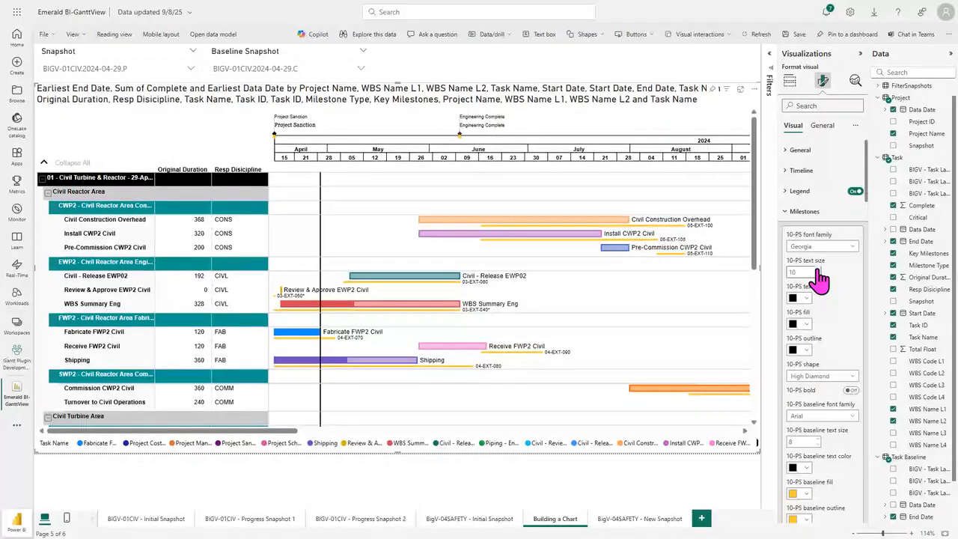
{"action": "left_click", "coordinate": [802, 299]}
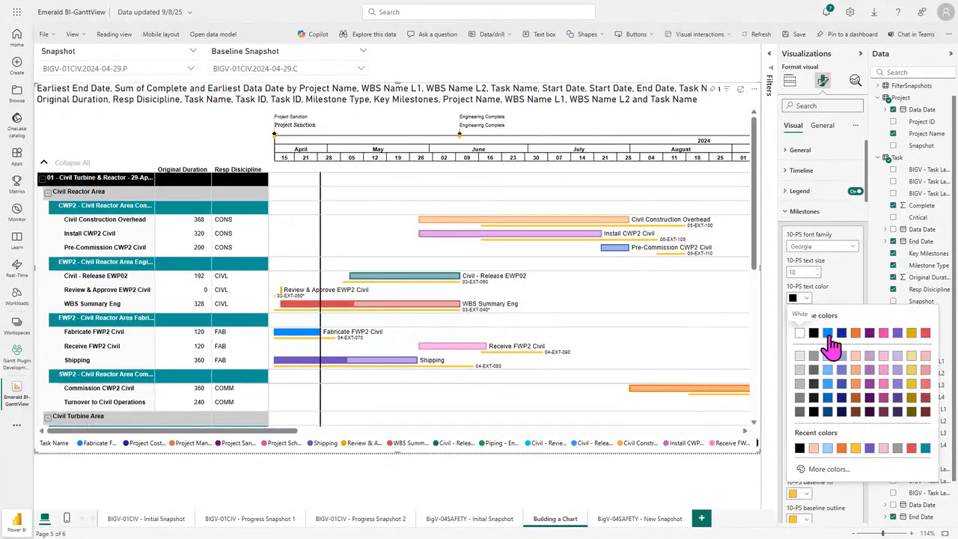
{"action": "left_click", "coordinate": [828, 334]}
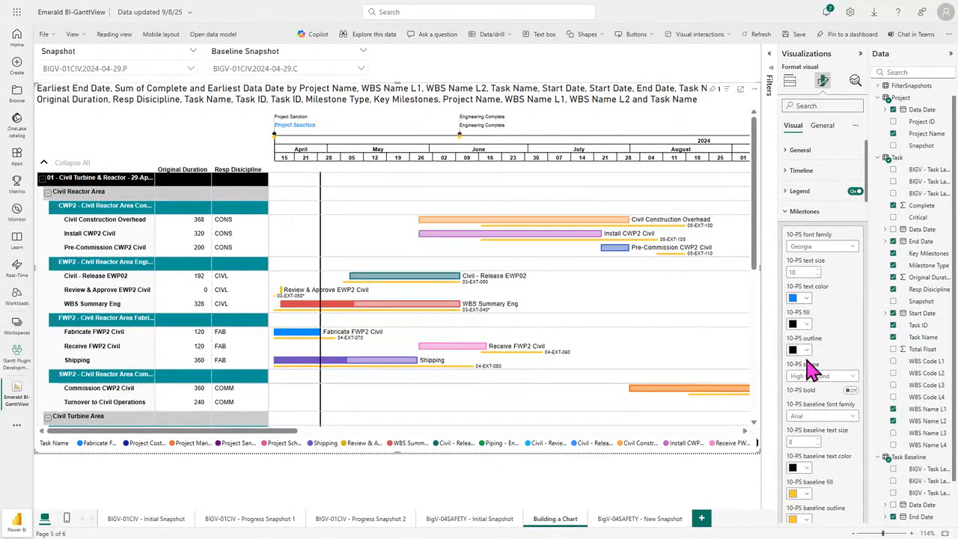
Step: Set both the 10-PS milestone fill and outline colors to orange
{"action": "left_click", "coordinate": [803, 324]}
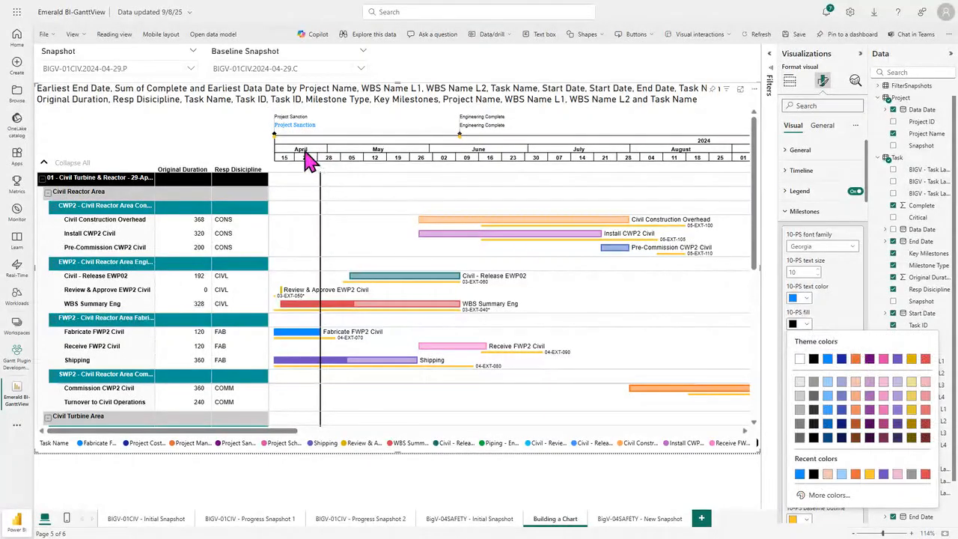
{"action": "left_click", "coordinate": [858, 361]}
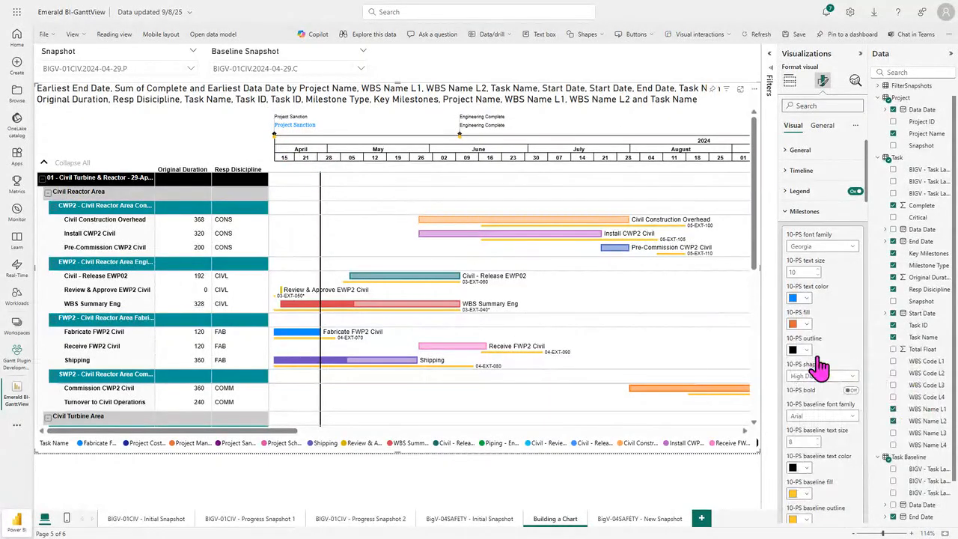
{"action": "left_click", "coordinate": [798, 349]}
{"action": "left_click", "coordinate": [857, 385]}
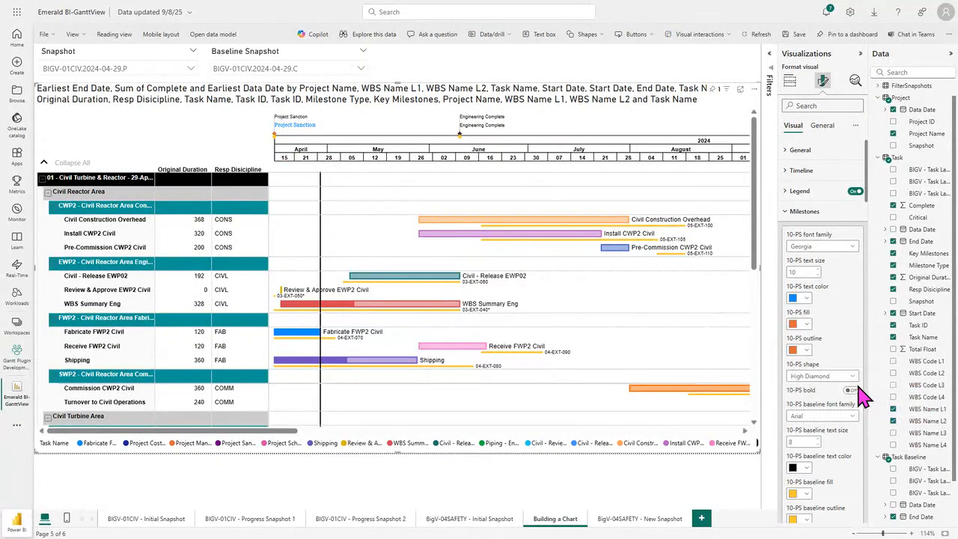
Step: Try Square as the 10-PS milestone shape, settle on Circle and turn on its bold text
{"action": "left_click", "coordinate": [831, 377]}
{"action": "left_click", "coordinate": [815, 400]}
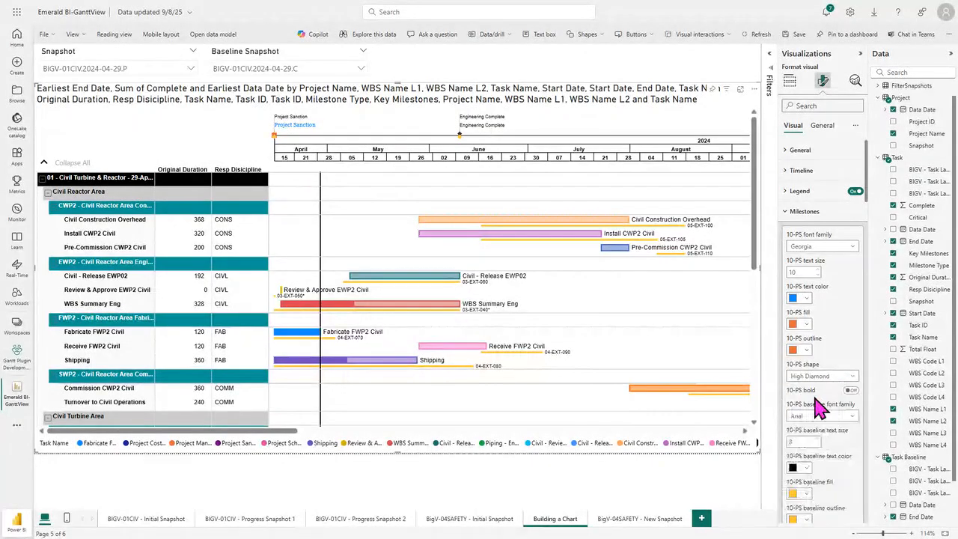
{"action": "left_click", "coordinate": [823, 375]}
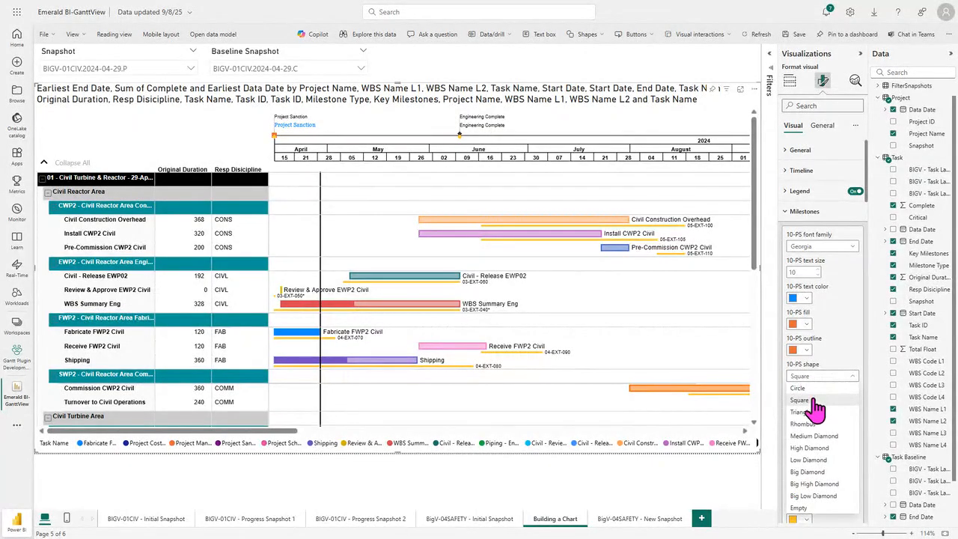
{"action": "left_click", "coordinate": [817, 399]}
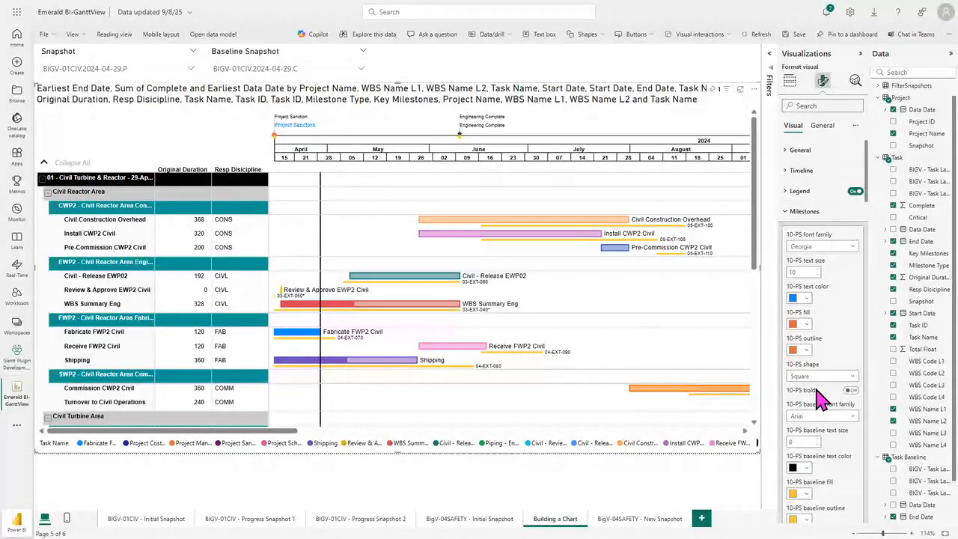
{"action": "left_click", "coordinate": [851, 391]}
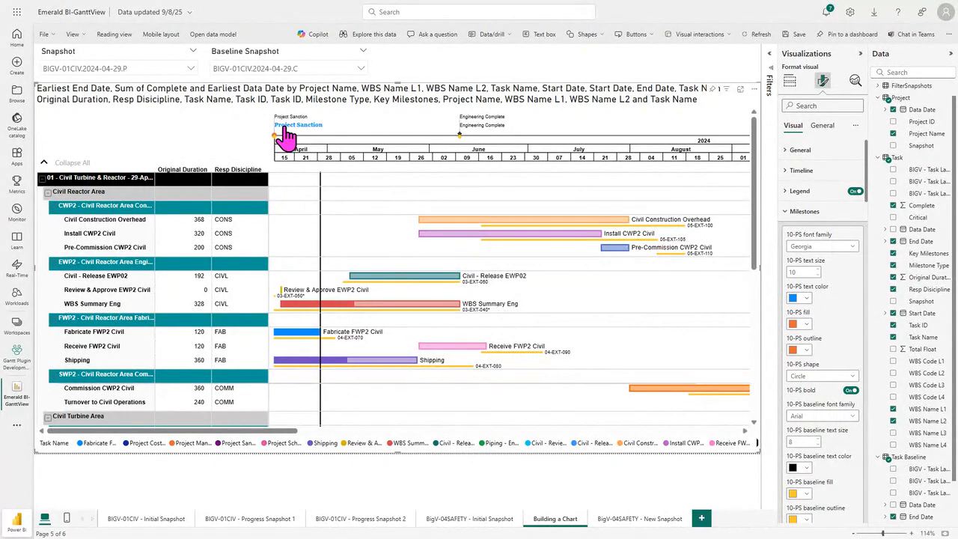
Step: Set the 10-PS baseline text size to 10 and look at the baseline fill color choices without changing the color
{"action": "scroll", "coordinate": [824, 412], "scroll_direction": "down", "scroll_amount": 2}
{"action": "scroll", "coordinate": [824, 412], "scroll_direction": "down", "scroll_amount": 4}
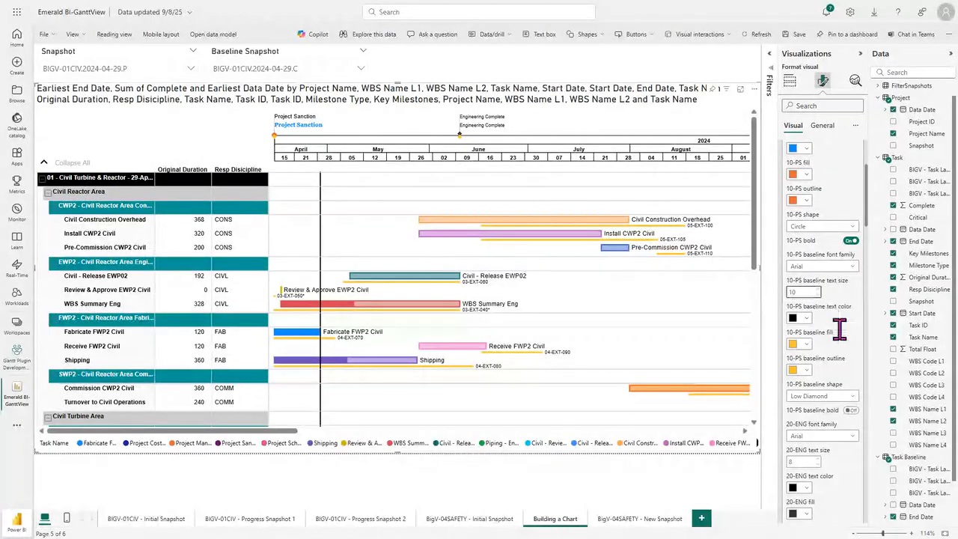
{"action": "scroll", "coordinate": [831, 322], "scroll_direction": "down", "scroll_amount": 1}
{"action": "left_click", "coordinate": [803, 295]}
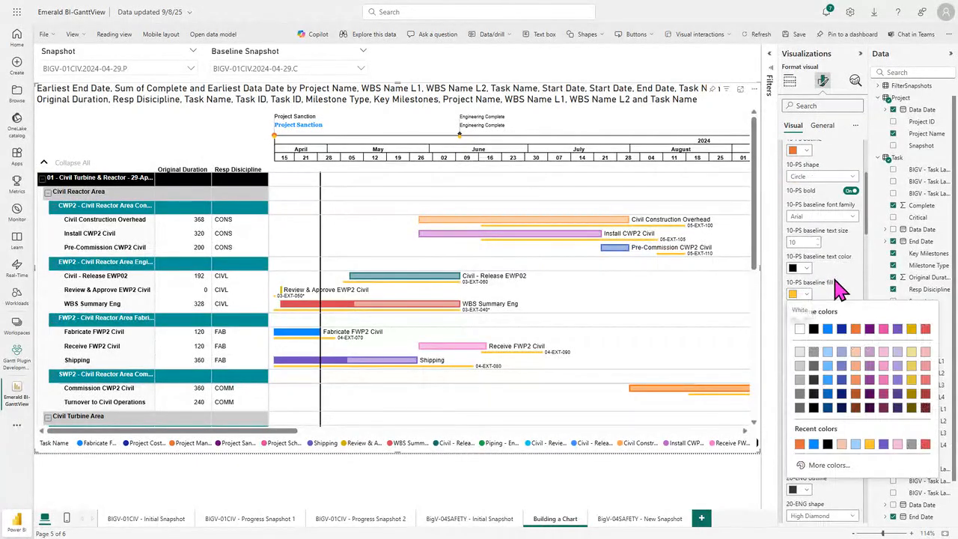
{"action": "left_click", "coordinate": [835, 280]}
Step: Try Medium Diamond and Square as the 10-PS baseline shape, and settle on Triangle
{"action": "left_click", "coordinate": [821, 339]}
{"action": "left_click", "coordinate": [826, 410]}
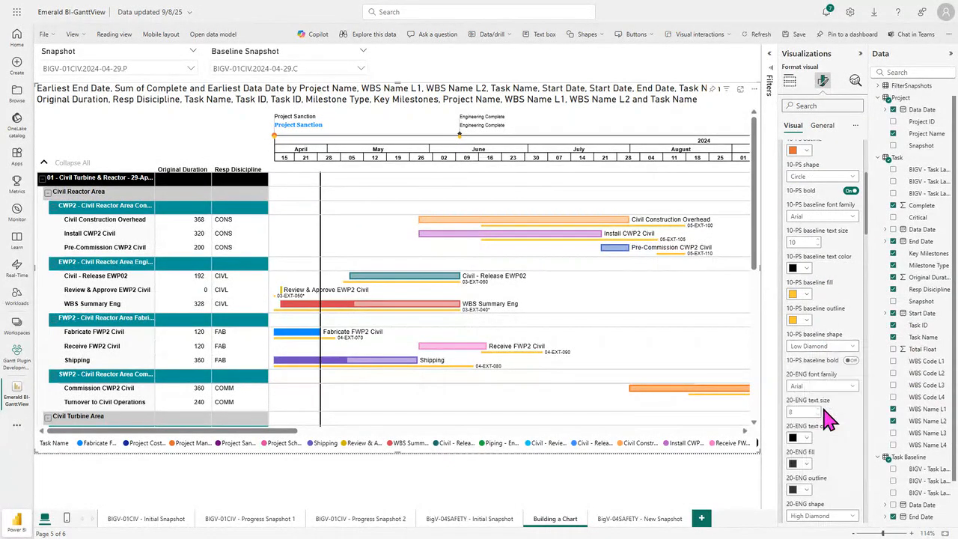
{"action": "left_click", "coordinate": [822, 346]}
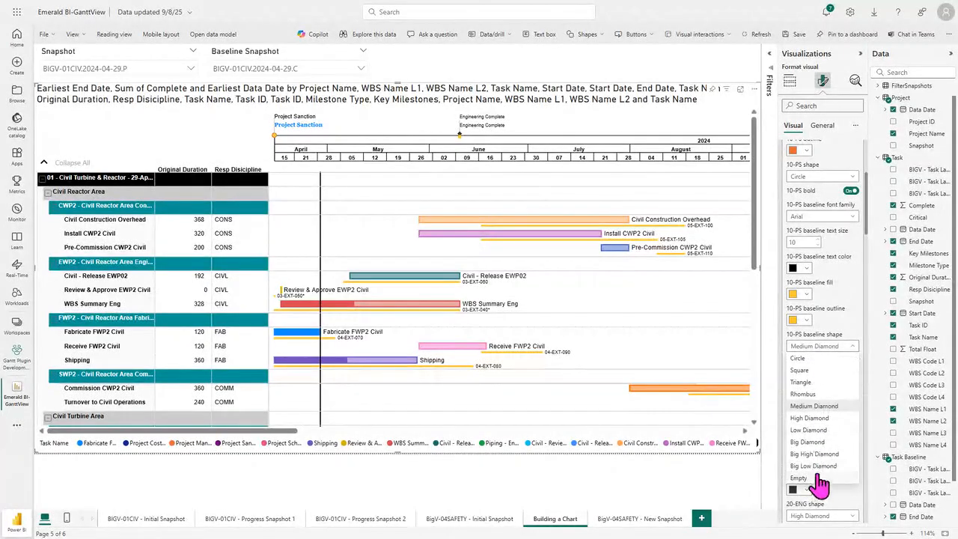
{"action": "left_click", "coordinate": [817, 382]}
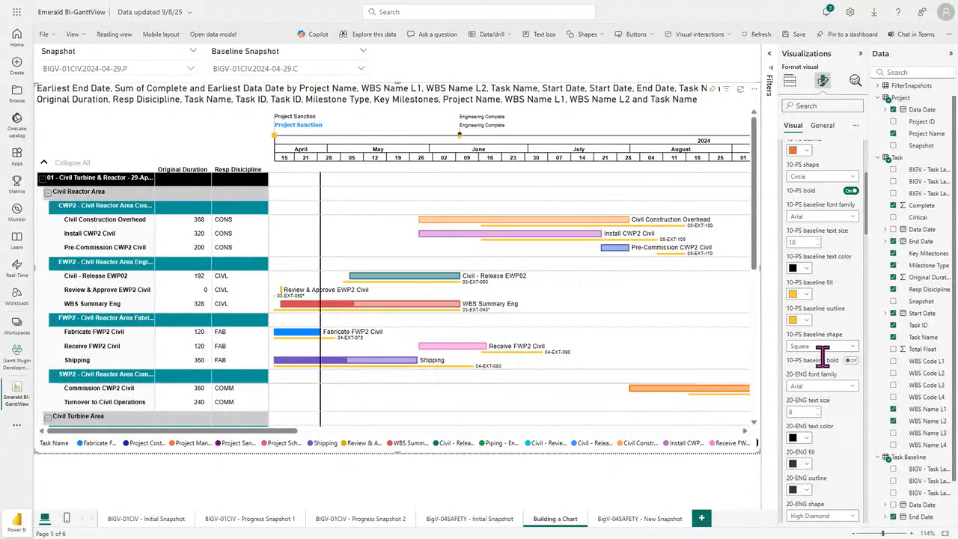
{"action": "left_click", "coordinate": [821, 346]}
{"action": "left_click", "coordinate": [821, 398]}
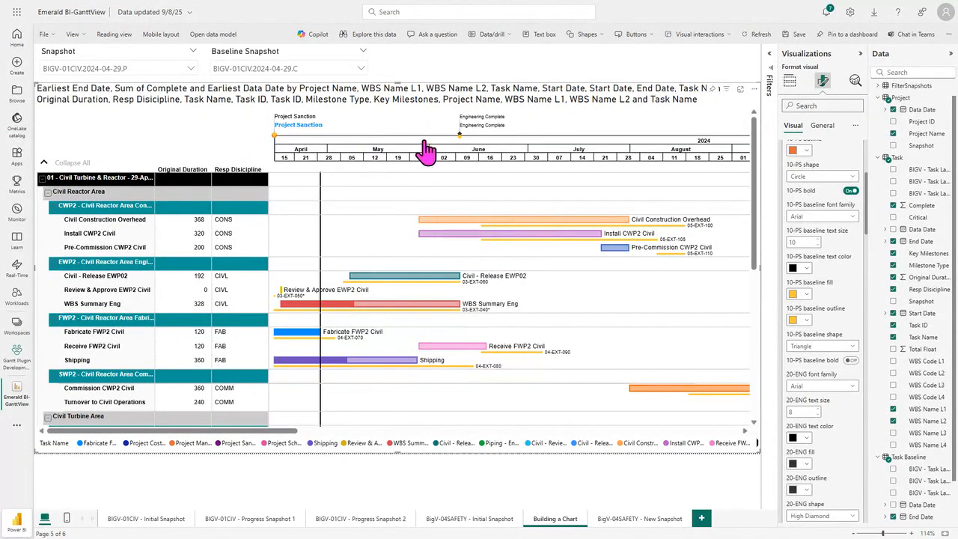
Step: Turn on Display date for the top-axis milestones
{"action": "scroll", "coordinate": [823, 336], "scroll_direction": "down", "scroll_amount": 1}
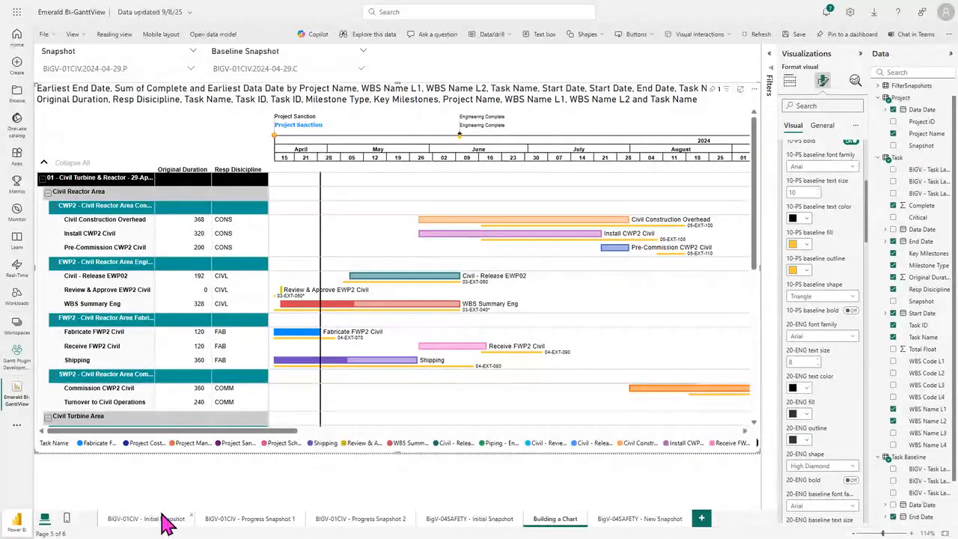
{"action": "mouse_move", "coordinate": [161, 431]}
{"action": "left_mouse_down"}
{"action": "mouse_move", "coordinate": [193, 446]}
{"action": "mouse_move", "coordinate": [265, 449]}
{"action": "mouse_move", "coordinate": [517, 449]}
{"action": "mouse_move", "coordinate": [146, 442]}
{"action": "left_mouse_up"}
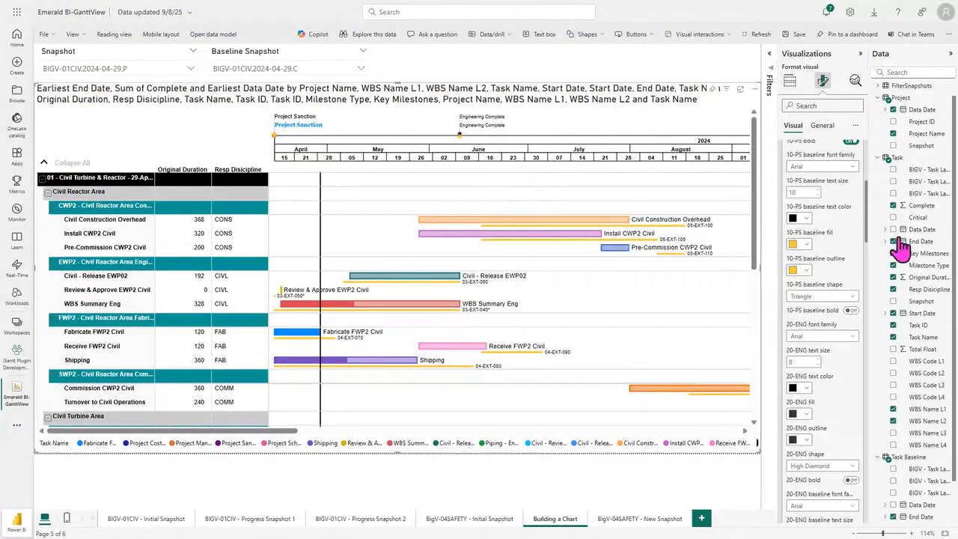
{"action": "left_click_drag", "start_coordinate": [866, 210], "coordinate": [862, 162]}
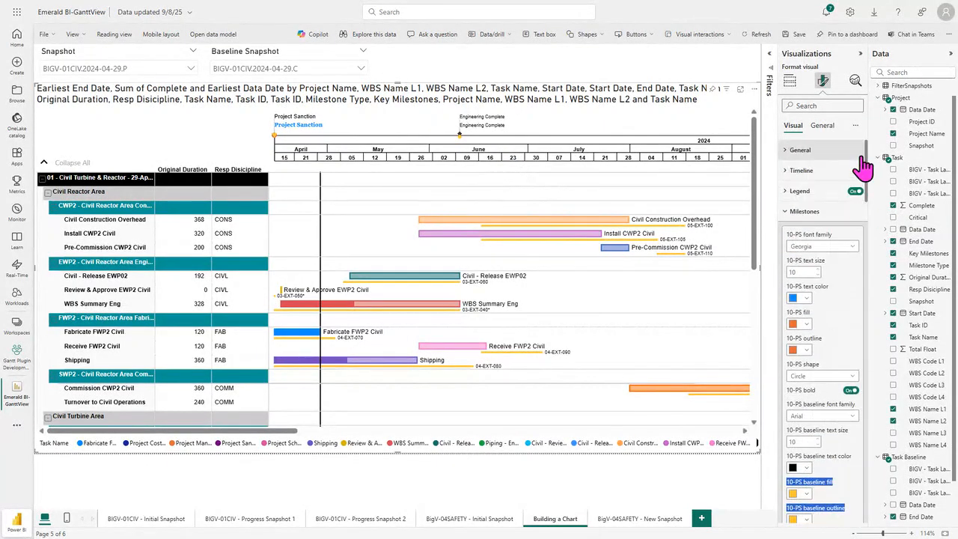
{"action": "left_click", "coordinate": [818, 211]}
{"action": "left_click", "coordinate": [794, 233]}
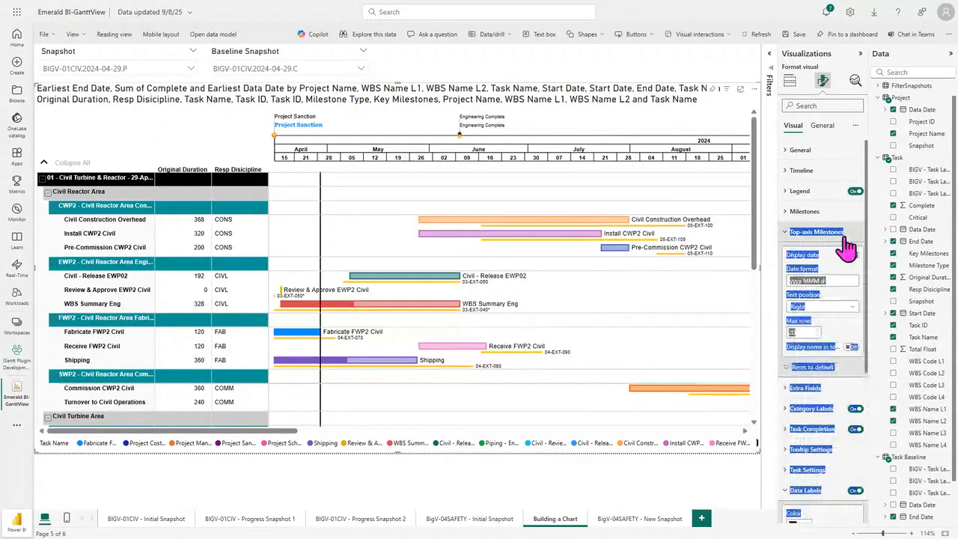
{"action": "left_click", "coordinate": [827, 268]}
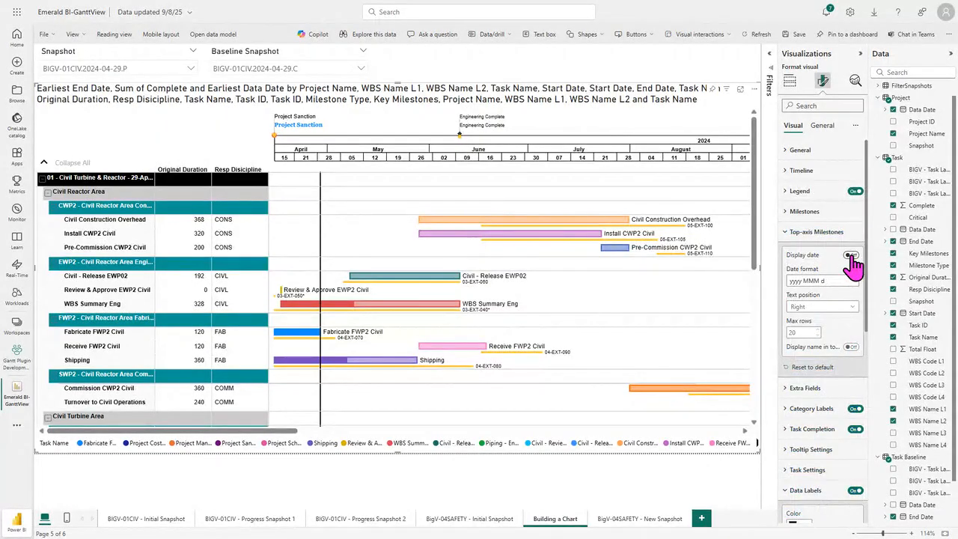
{"action": "left_click", "coordinate": [852, 255]}
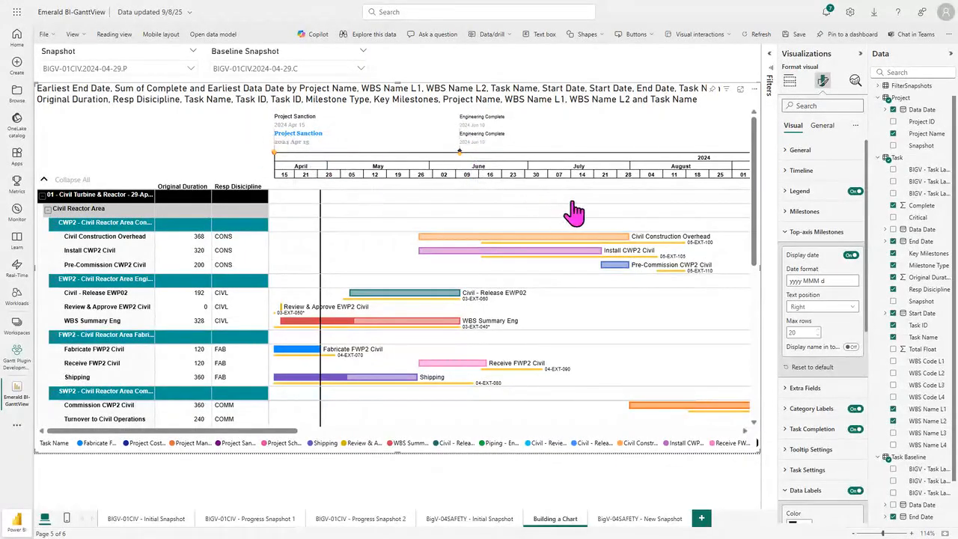
{"action": "left_click", "coordinate": [788, 232]}
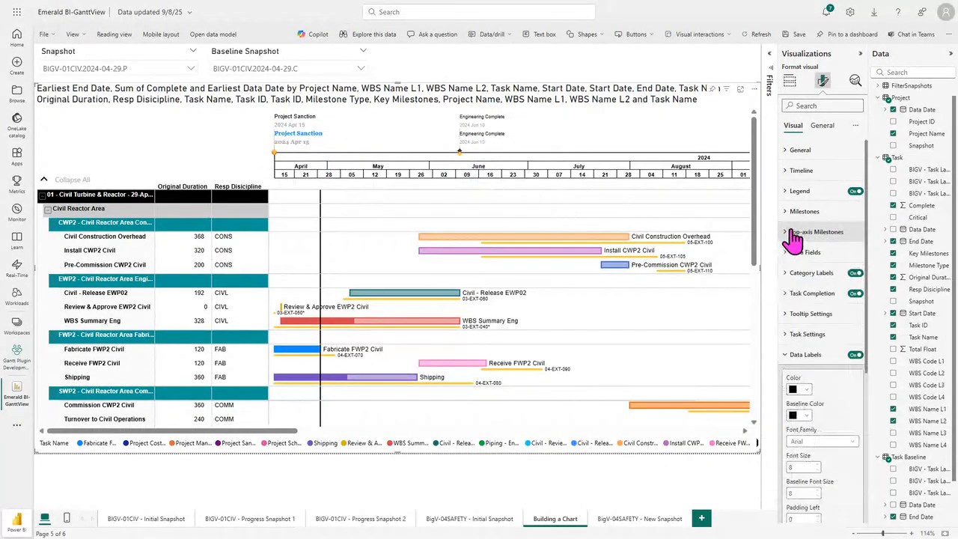
Step: Turn on the timeline's Pin to Top setting and compare how the time axis behaves while moving down the chart
{"action": "left_click", "coordinate": [787, 173]}
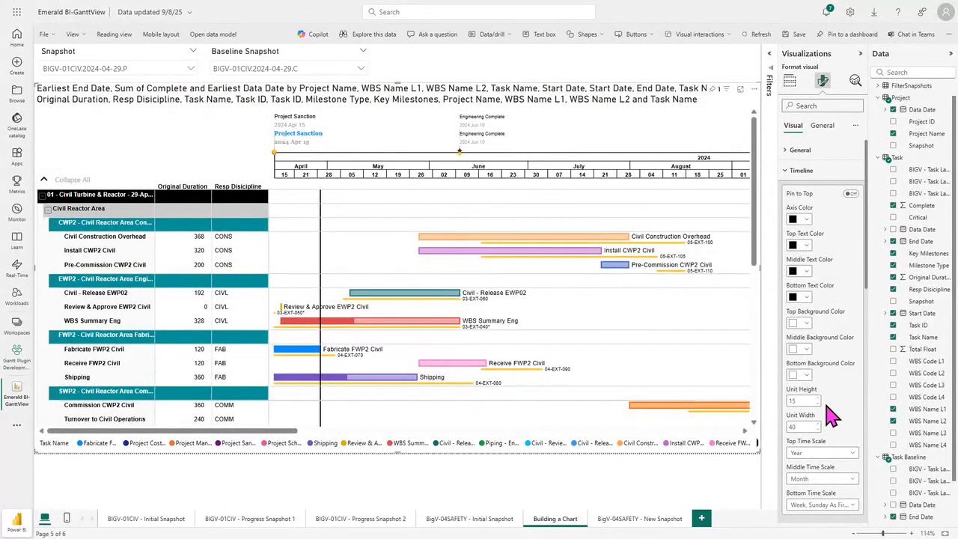
{"action": "scroll", "coordinate": [644, 345], "scroll_direction": "down", "scroll_amount": 1}
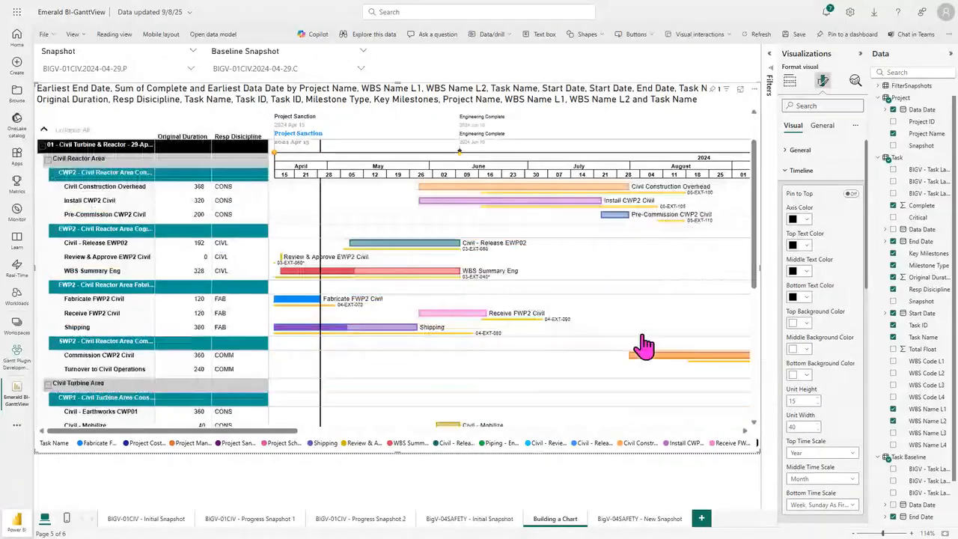
{"action": "scroll", "coordinate": [641, 336], "scroll_direction": "down", "scroll_amount": 6}
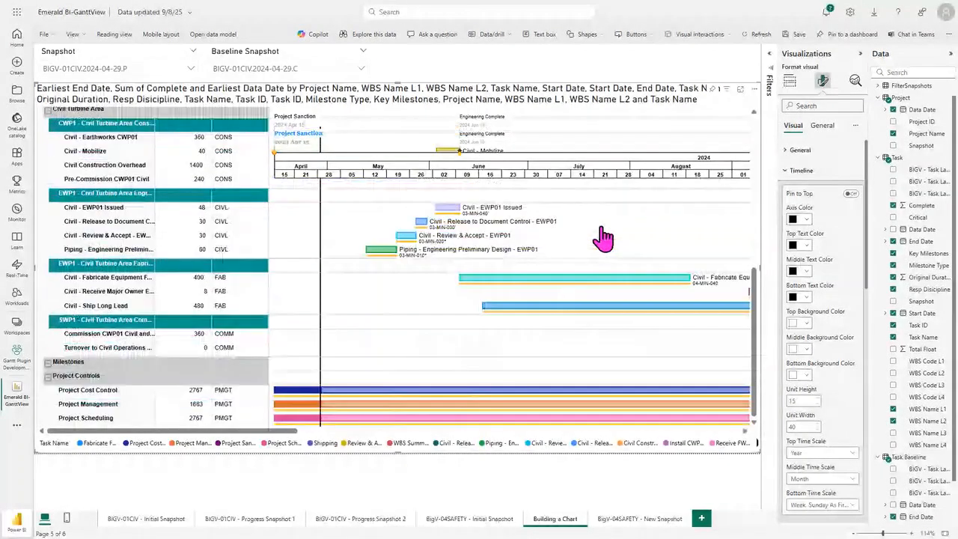
{"action": "scroll", "coordinate": [601, 230], "scroll_direction": "up", "scroll_amount": 5}
{"action": "left_click", "coordinate": [851, 193]}
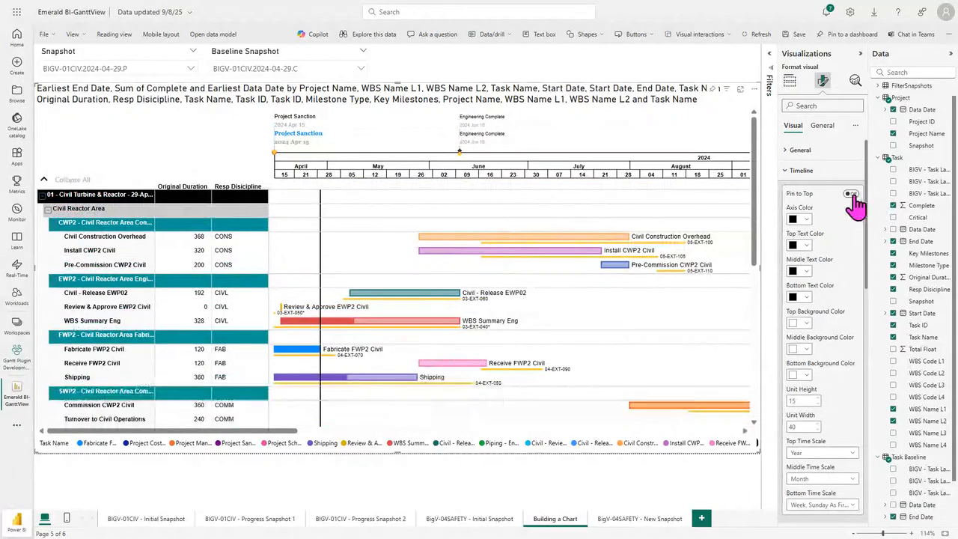
{"action": "scroll", "coordinate": [596, 306], "scroll_direction": "down", "scroll_amount": 1}
{"action": "scroll", "coordinate": [596, 305], "scroll_direction": "down", "scroll_amount": 3}
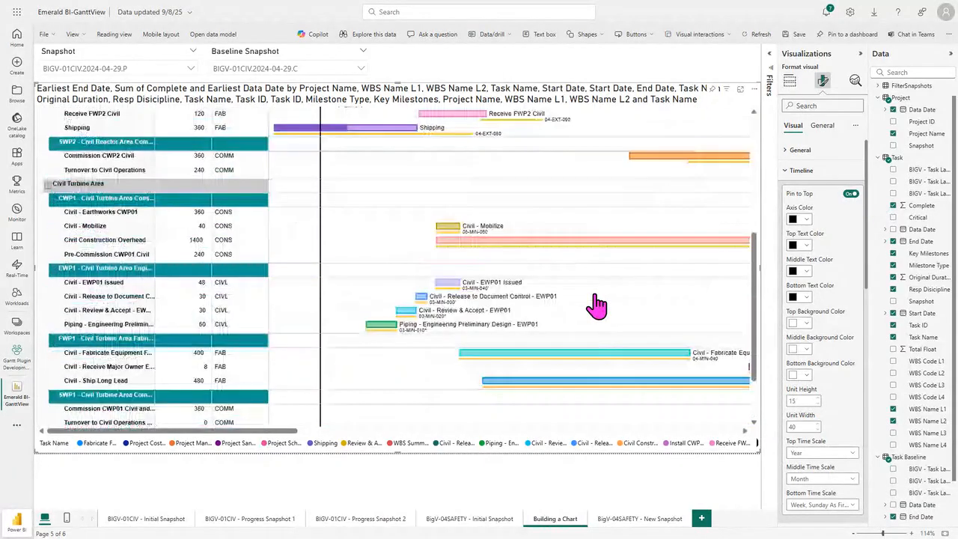
Step: Set the timeline's top background color to light gray
{"action": "scroll", "coordinate": [596, 305], "scroll_direction": "up", "scroll_amount": 4}
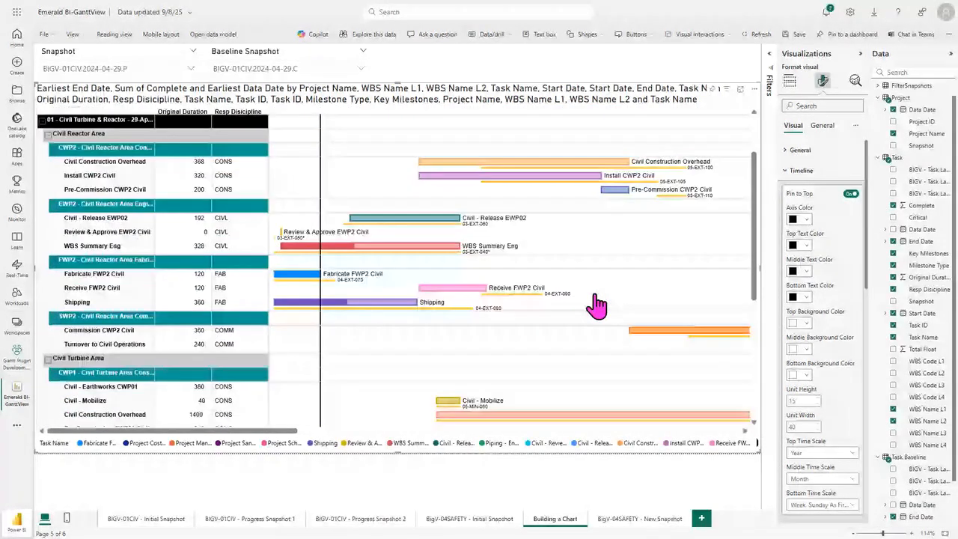
{"action": "scroll", "coordinate": [596, 305], "scroll_direction": "up", "scroll_amount": 2}
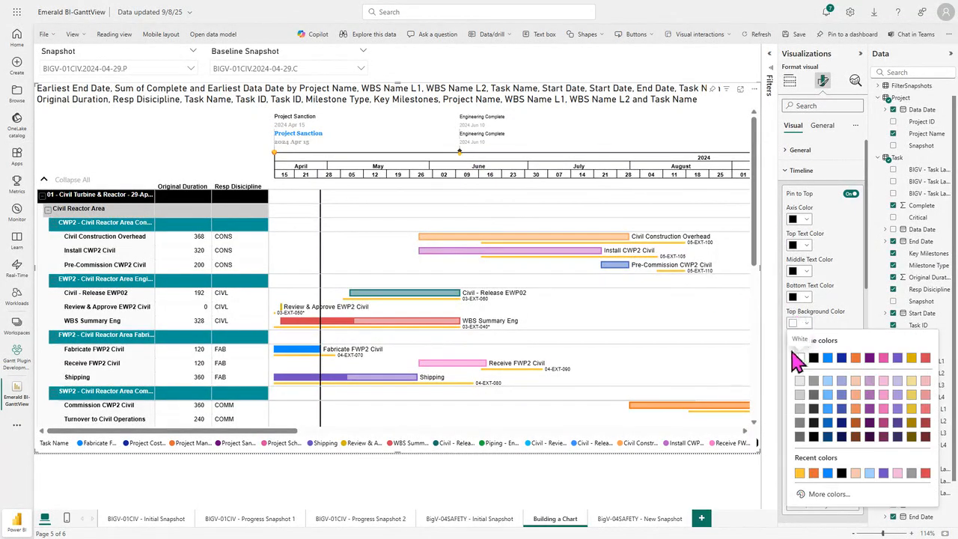
{"action": "left_click", "coordinate": [801, 391]}
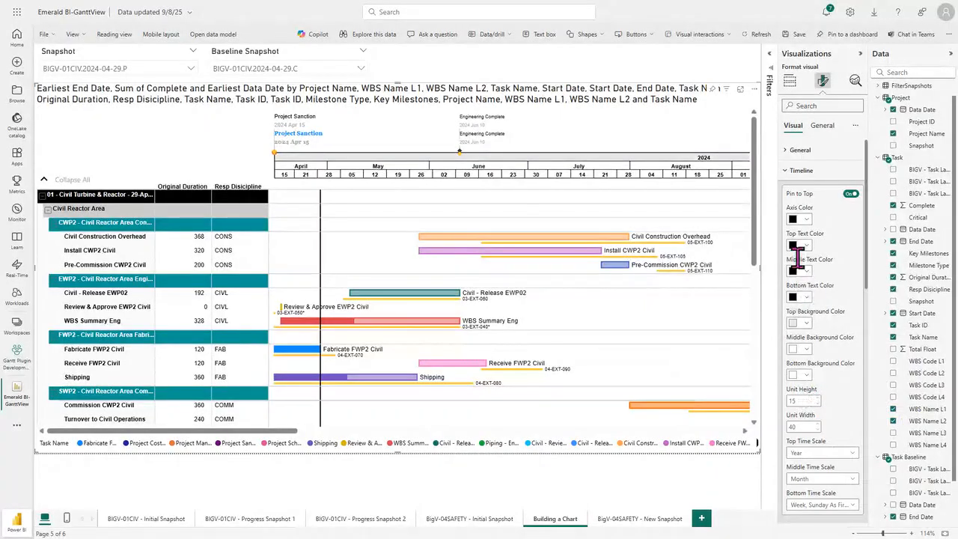
Step: Give the timeline's middle row a black background and white text
{"action": "left_click", "coordinate": [805, 349]}
{"action": "left_click", "coordinate": [813, 384]}
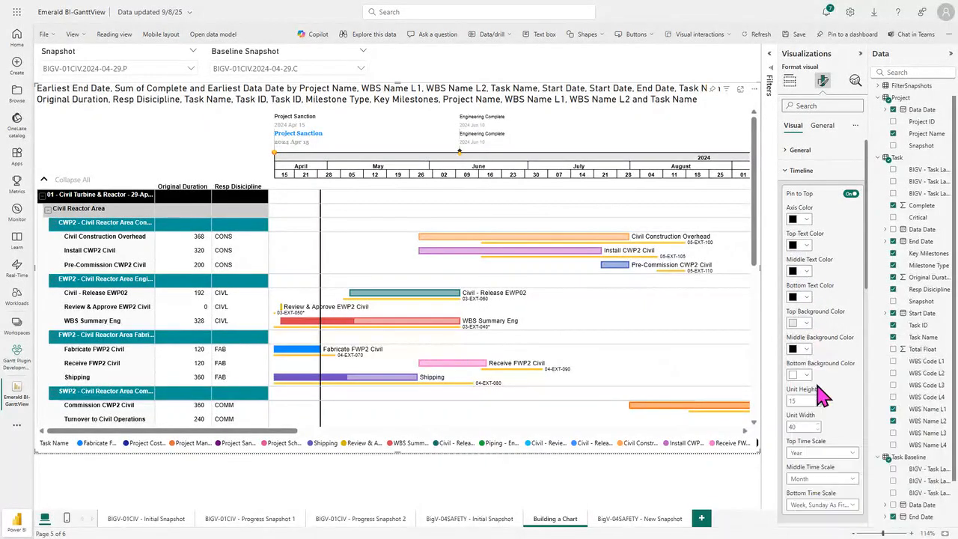
{"action": "left_click", "coordinate": [806, 273]}
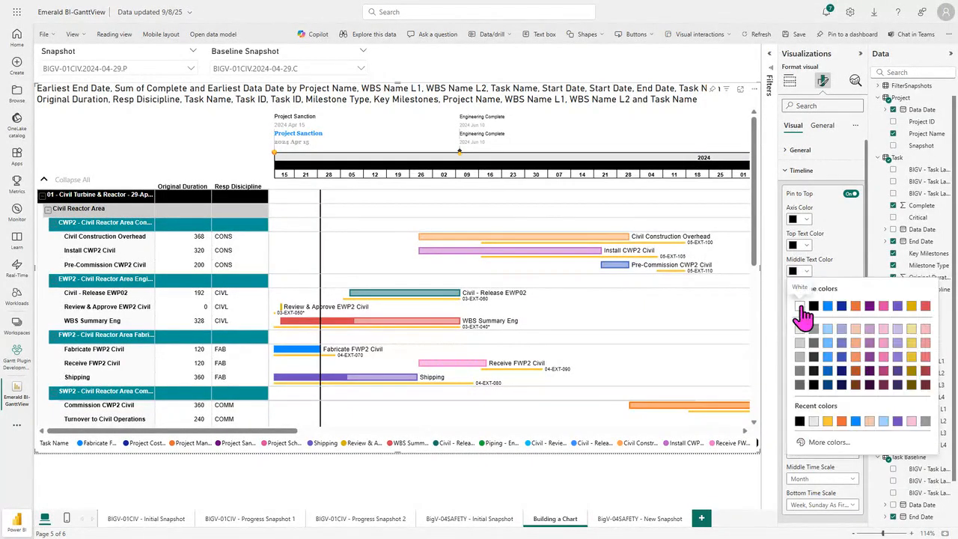
{"action": "left_click", "coordinate": [800, 303]}
Step: Give the timeline's bottom row a custom #099999 background and white text
{"action": "left_click", "coordinate": [807, 375]}
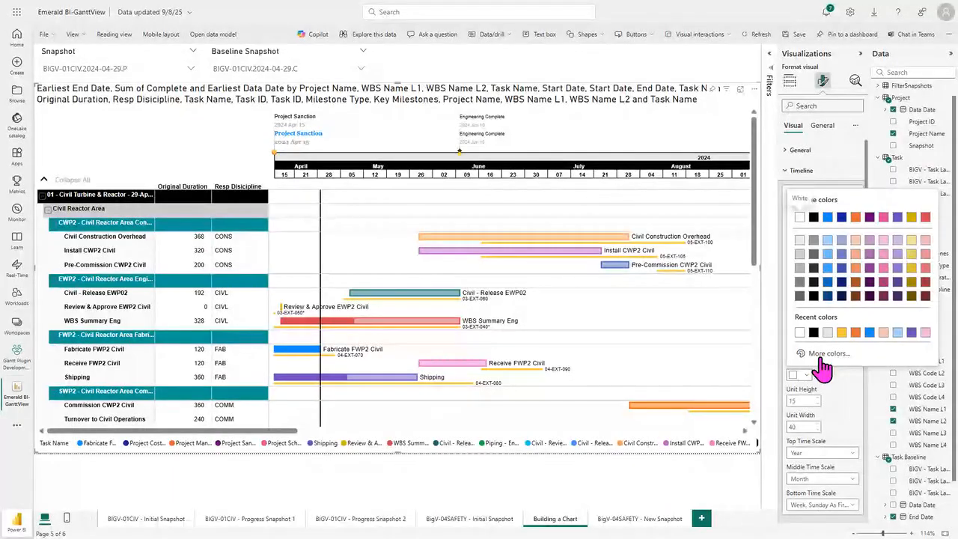
{"action": "left_click", "coordinate": [821, 356]}
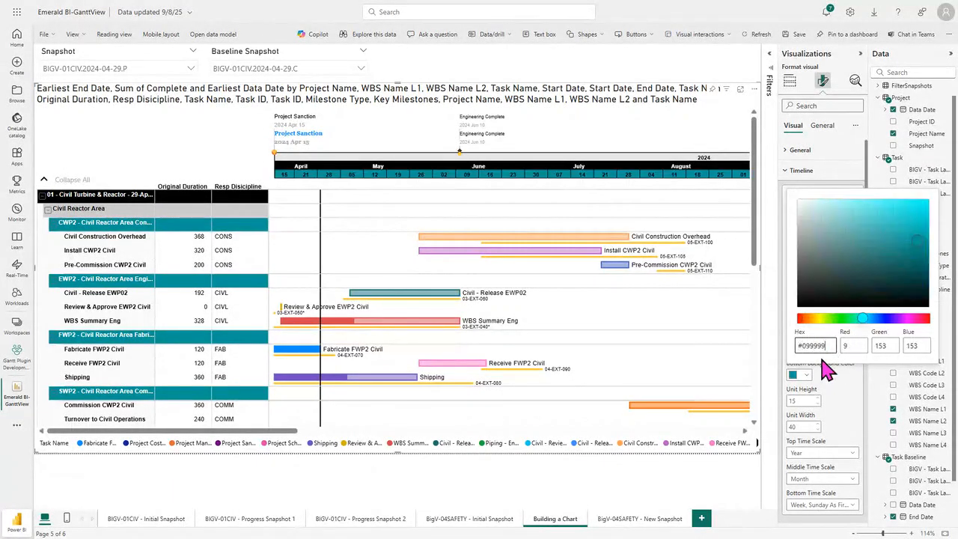
{"action": "left_click", "coordinate": [845, 404]}
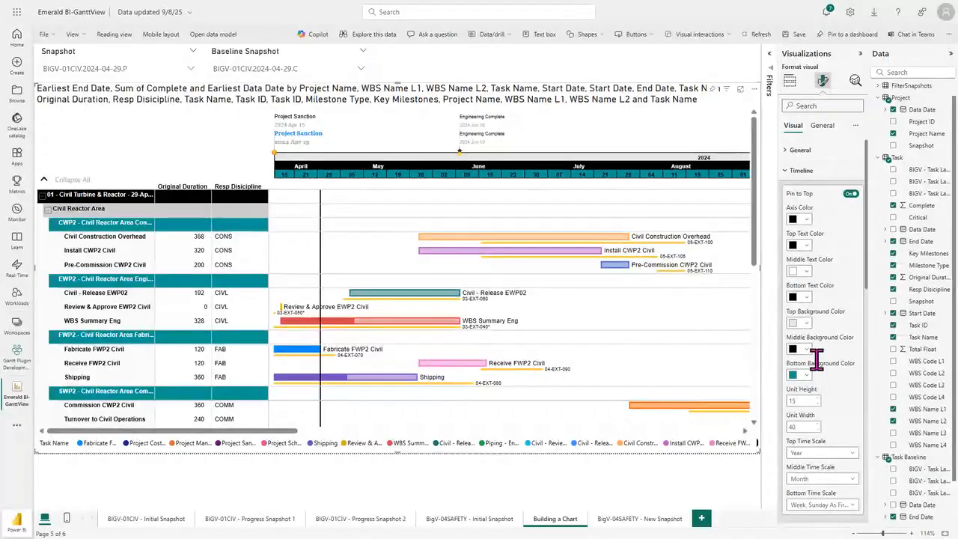
{"action": "left_click", "coordinate": [799, 297]}
{"action": "left_click", "coordinate": [794, 333]}
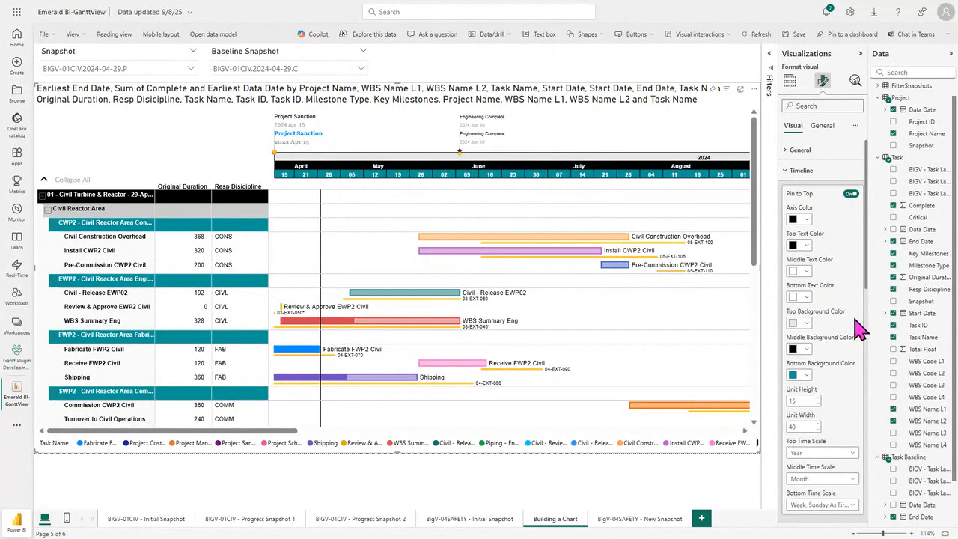
Step: Set the timeline's middle time scale to Quarter and its bottom time scale to Day Of Week
{"action": "scroll", "coordinate": [861, 329], "scroll_direction": "down", "scroll_amount": 4}
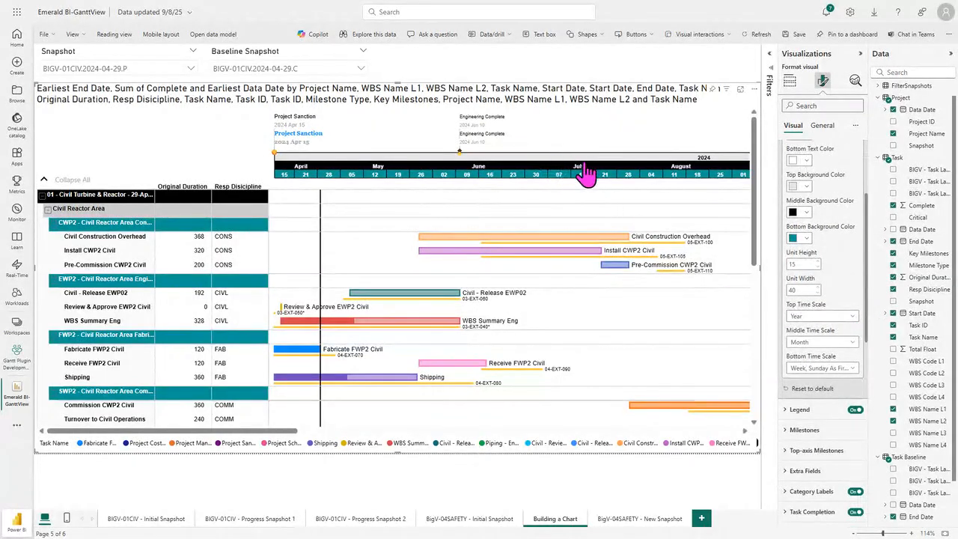
{"action": "left_click", "coordinate": [805, 344]}
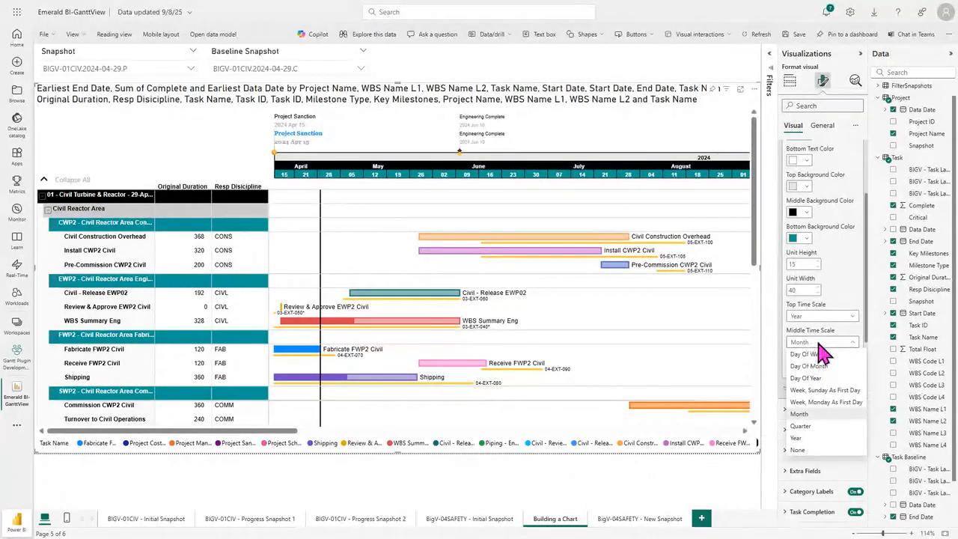
{"action": "left_click", "coordinate": [819, 428]}
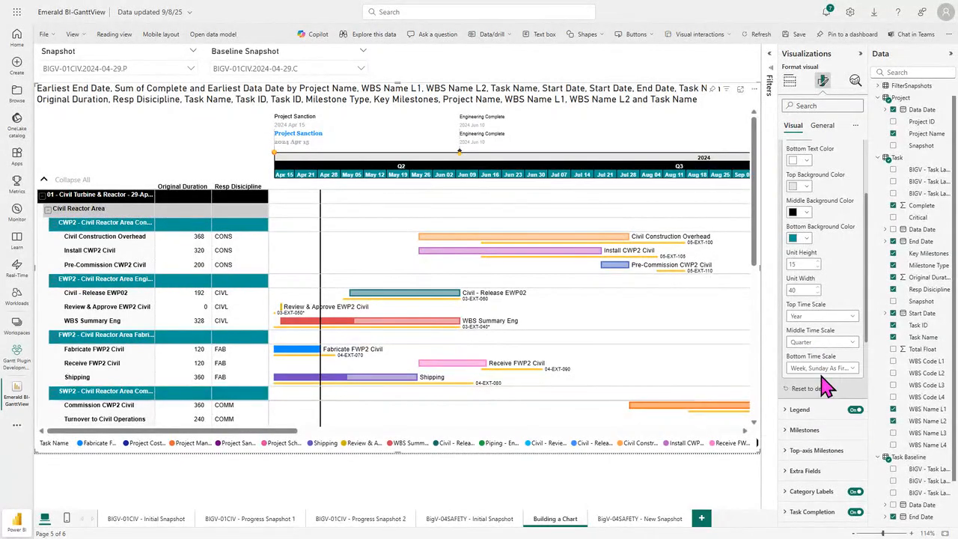
{"action": "left_click", "coordinate": [819, 368]}
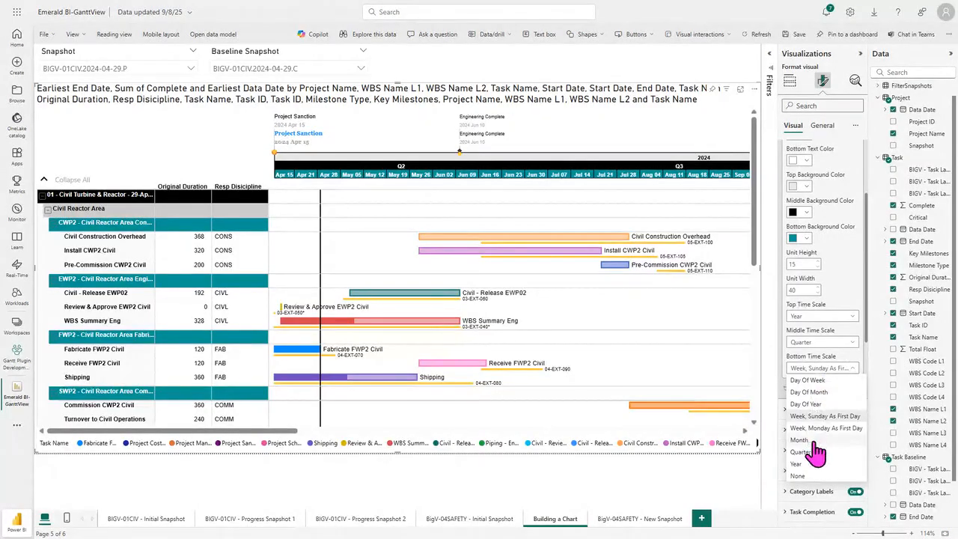
{"action": "left_click", "coordinate": [816, 381]}
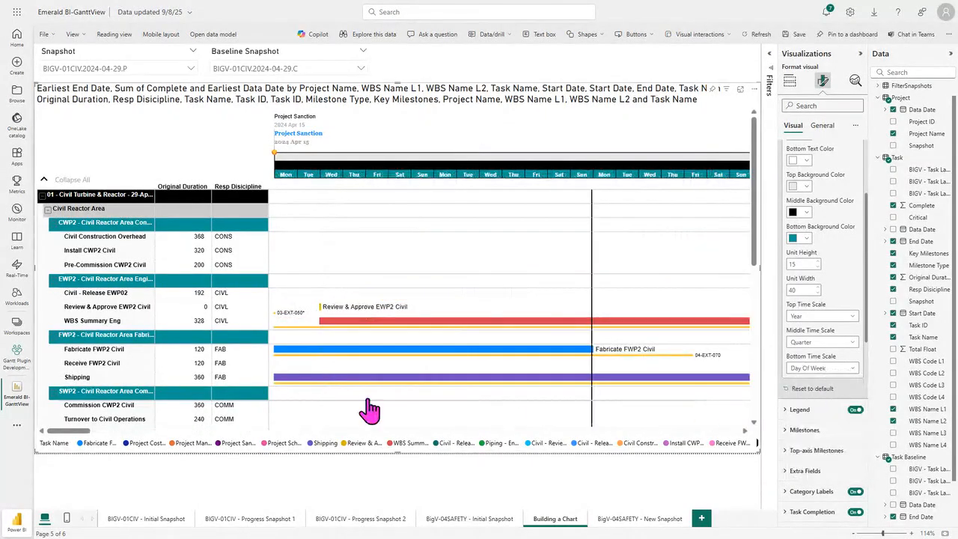
{"action": "mouse_move", "coordinate": [84, 434]}
{"action": "left_mouse_down"}
{"action": "mouse_move", "coordinate": [156, 443]}
{"action": "mouse_move", "coordinate": [68, 432]}
{"action": "left_mouse_up"}
Step: Replace the chart's title text with "Webinar Snapshot"
{"action": "scroll", "coordinate": [868, 277], "scroll_direction": "up", "scroll_amount": 4}
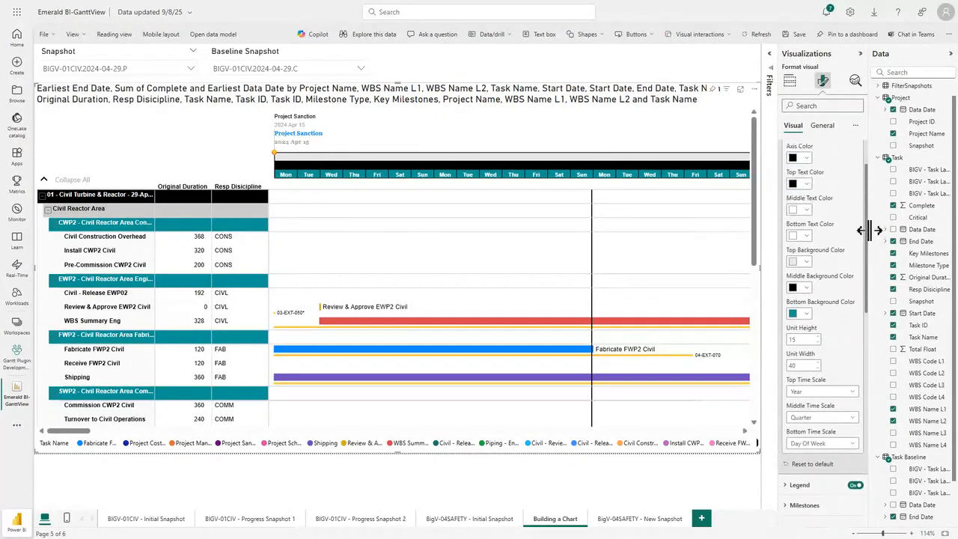
{"action": "left_click", "coordinate": [820, 127]}
{"action": "left_click", "coordinate": [793, 172]}
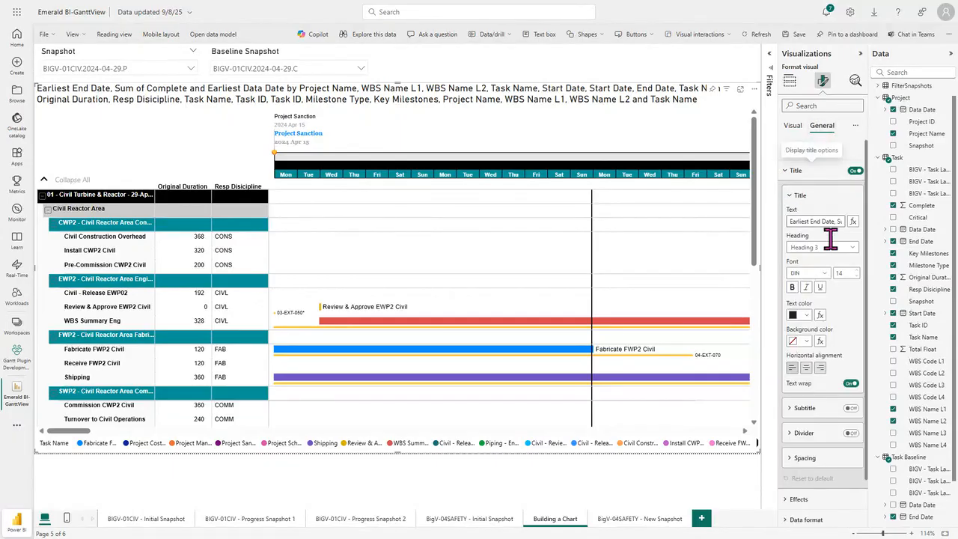
{"action": "left_click", "coordinate": [819, 221]}
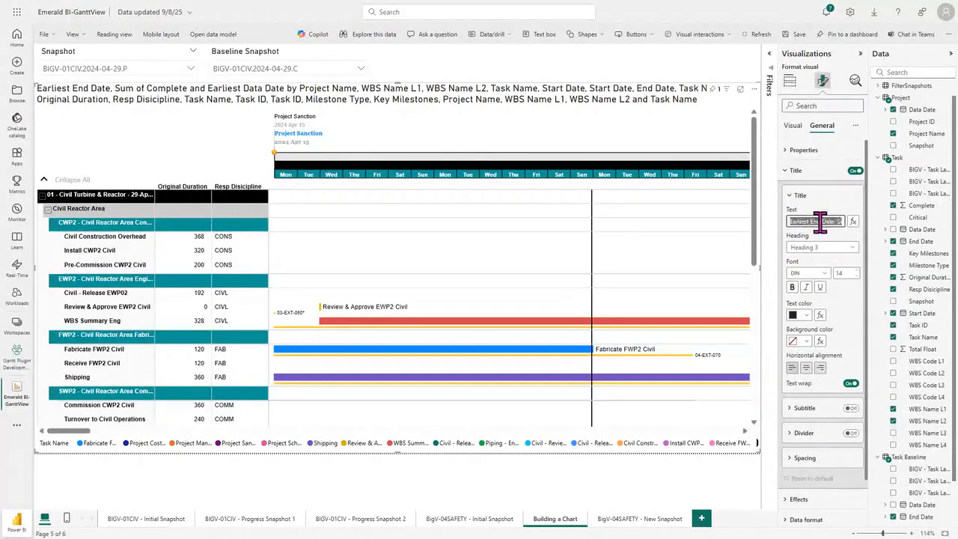
{"action": "type", "text": "Webina"}
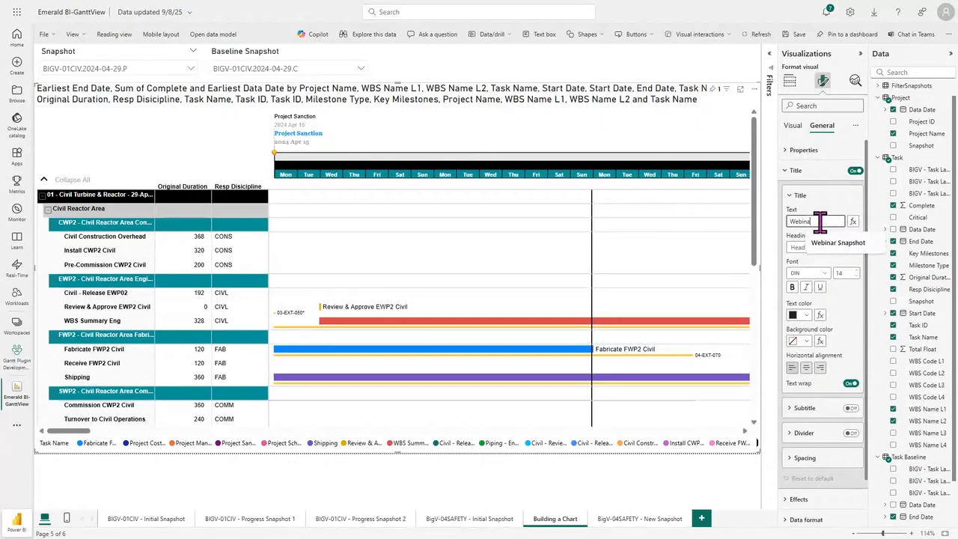
{"action": "type", "text": "r Snapsh"}
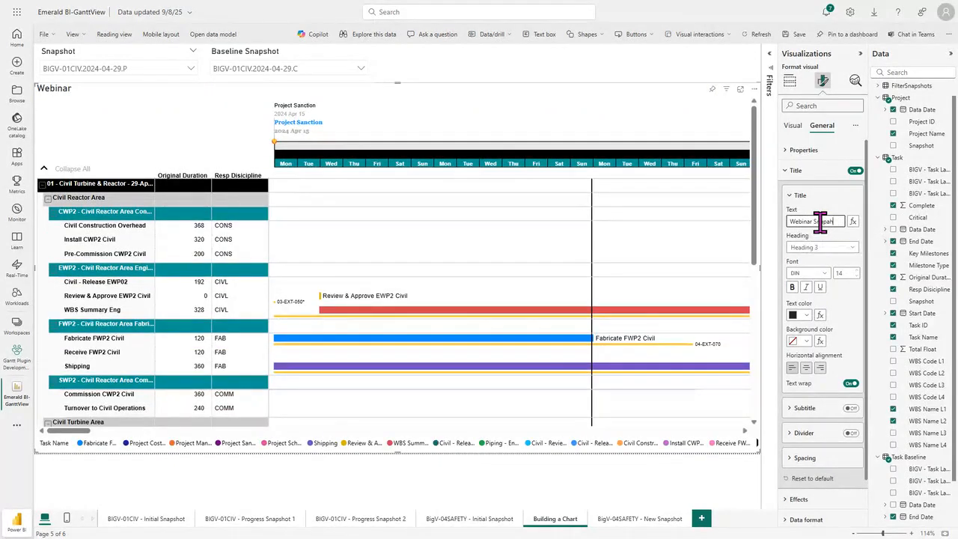
{"action": "type", "text": "ot"}
{"action": "left_click", "coordinate": [832, 197]}
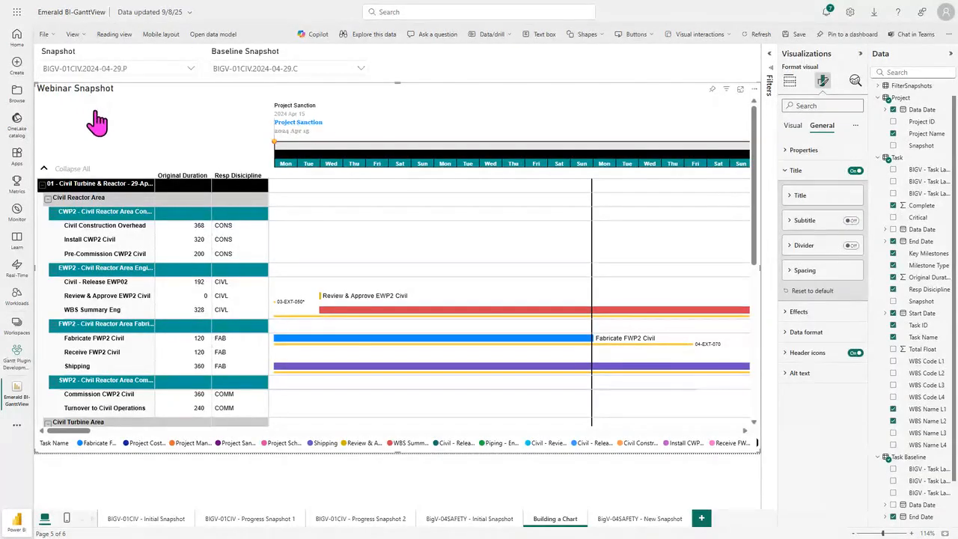
Step: Look at the heading level choices for the chart title without changing the level
{"action": "left_click", "coordinate": [800, 198]}
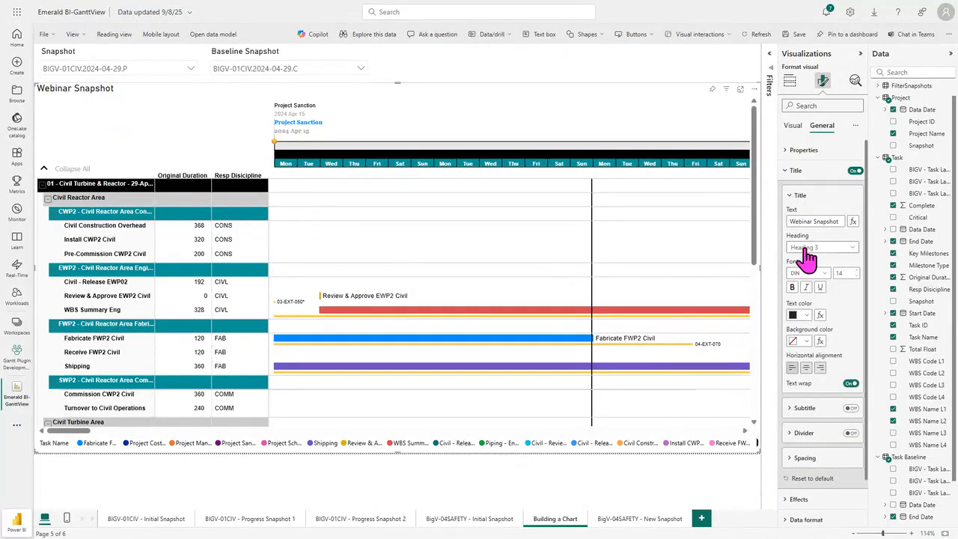
{"action": "left_click", "coordinate": [825, 248]}
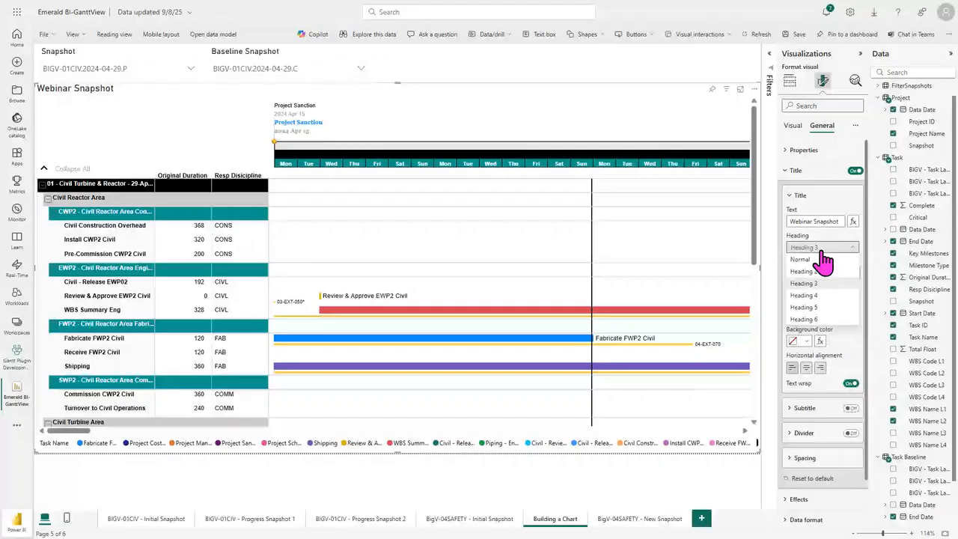
{"action": "left_click", "coordinate": [826, 249]}
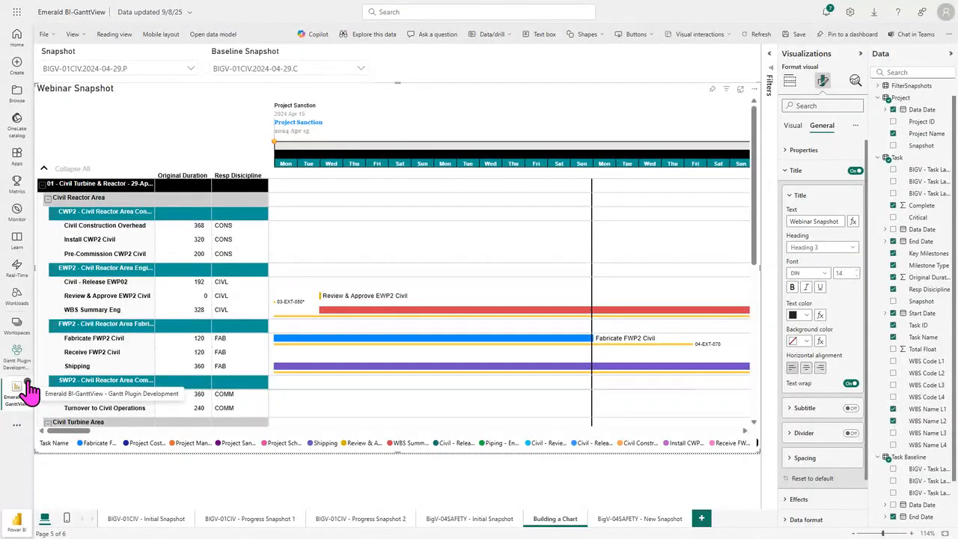
Step: Close the Emerald BI-GanttView report, saving its changes, and reload the Gantt Plugin Development workspace in full screen
{"action": "left_click", "coordinate": [27, 384]}
{"action": "left_click", "coordinate": [547, 299]}
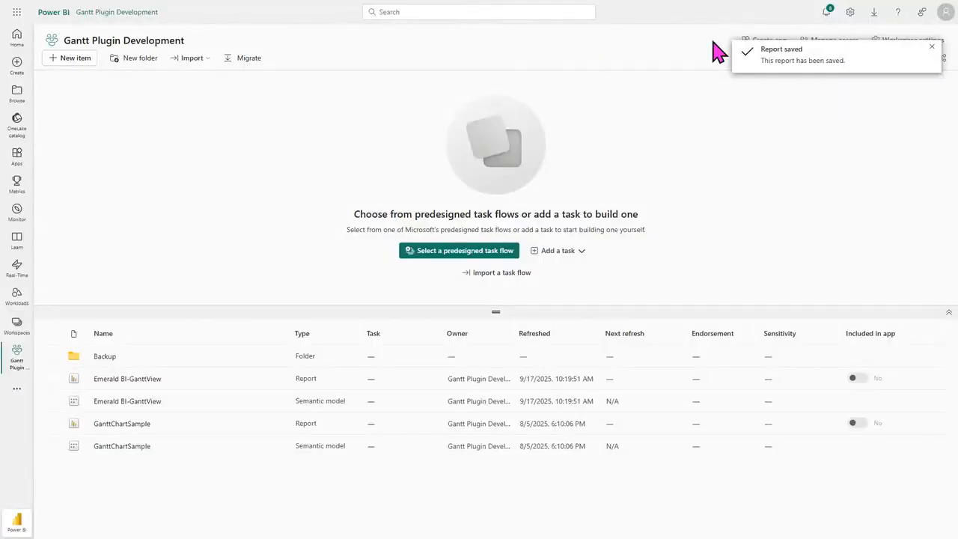
{"action": "left_click", "coordinate": [481, 34]}
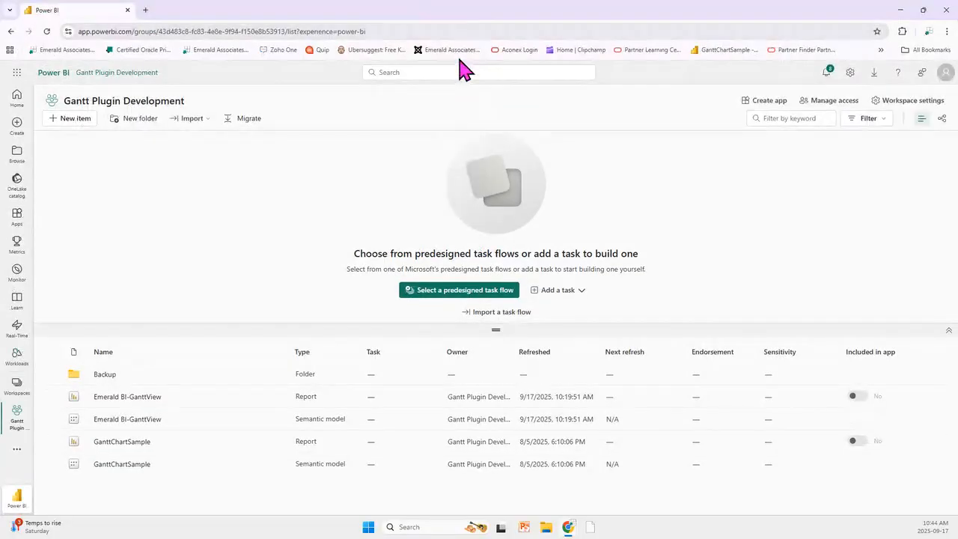
{"action": "left_click", "coordinate": [47, 32]}
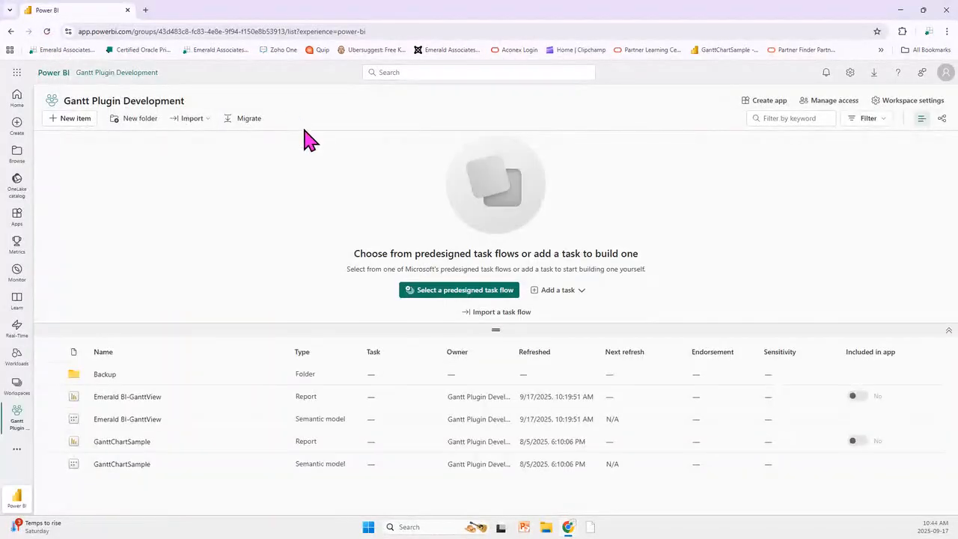
{"action": "key", "text": "F11"}
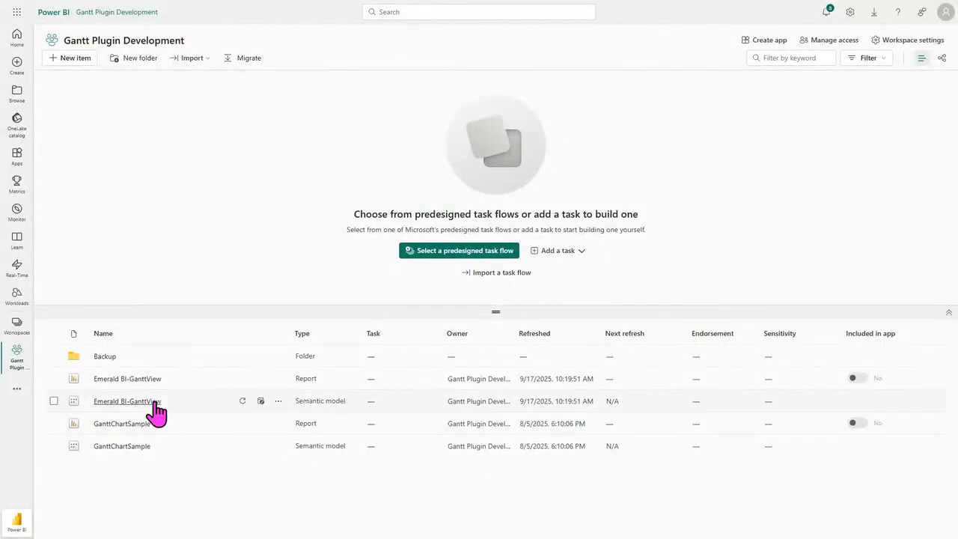
Step: Reopen the Emerald BI-GanttView report for editing and show the BigV-04SAFETY - New Snapshot page
{"action": "left_click", "coordinate": [127, 379]}
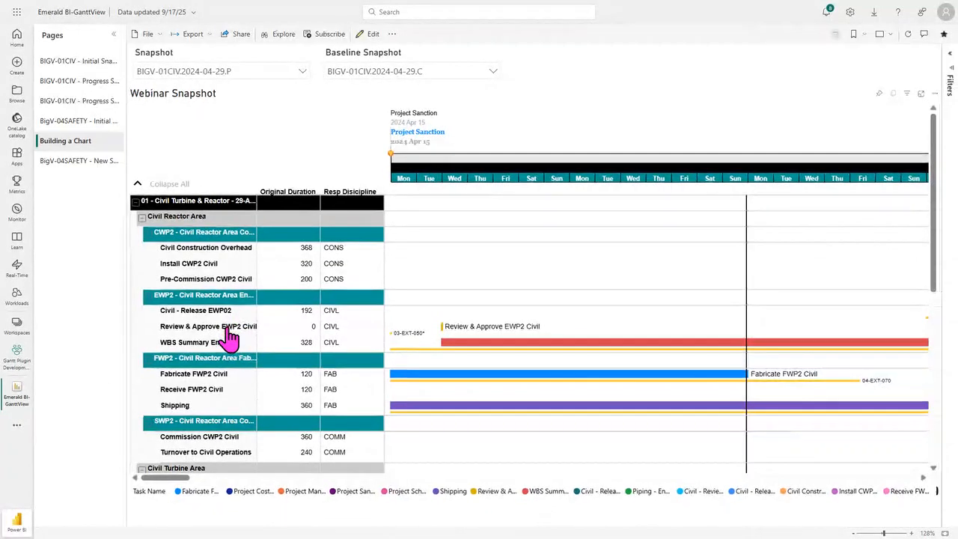
{"action": "left_click", "coordinate": [372, 36]}
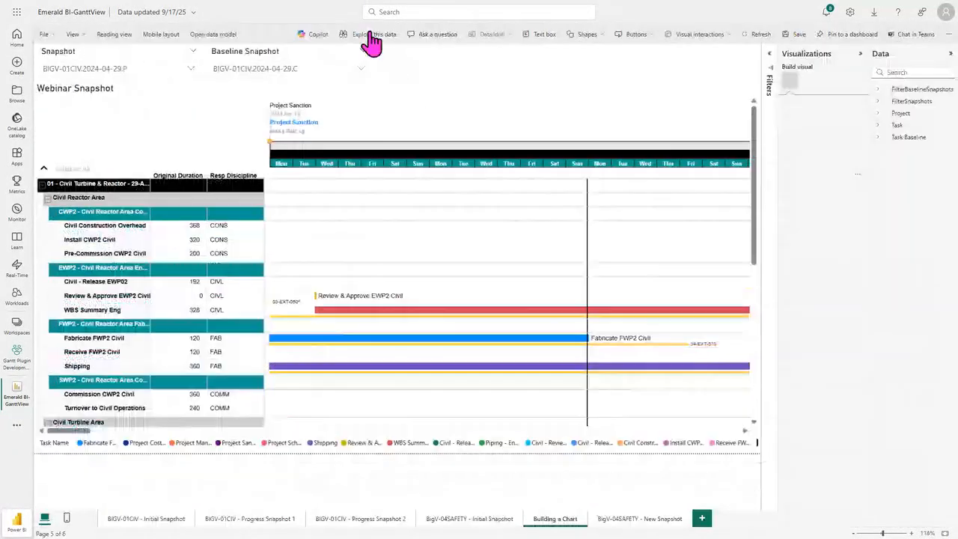
{"action": "left_click", "coordinate": [630, 522]}
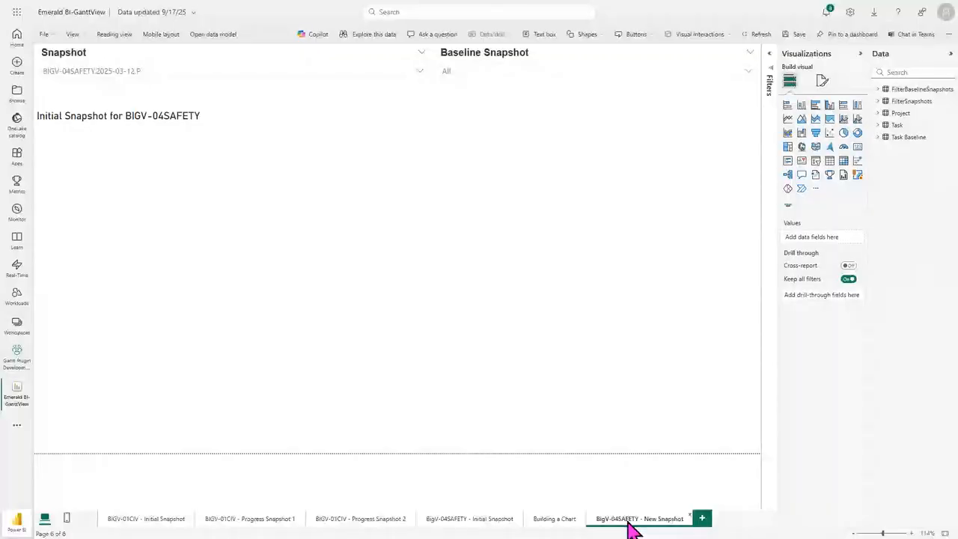
Step: Filter the chart to snapshot BIGV-04SAFETY.2025-05-07.P and baseline snapshot BIGV-04SAFETY.2025-05-07.C
{"action": "left_click", "coordinate": [421, 72]}
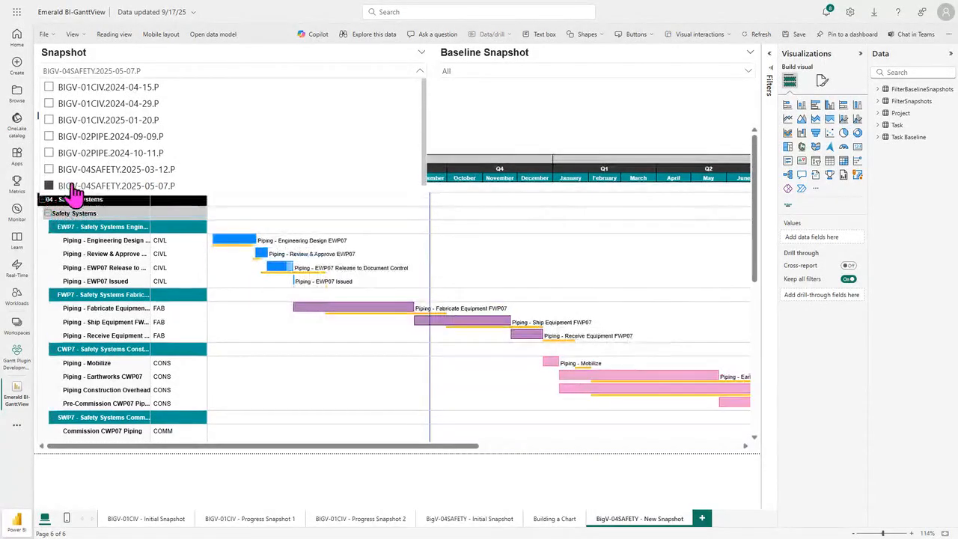
{"action": "left_click", "coordinate": [554, 73]}
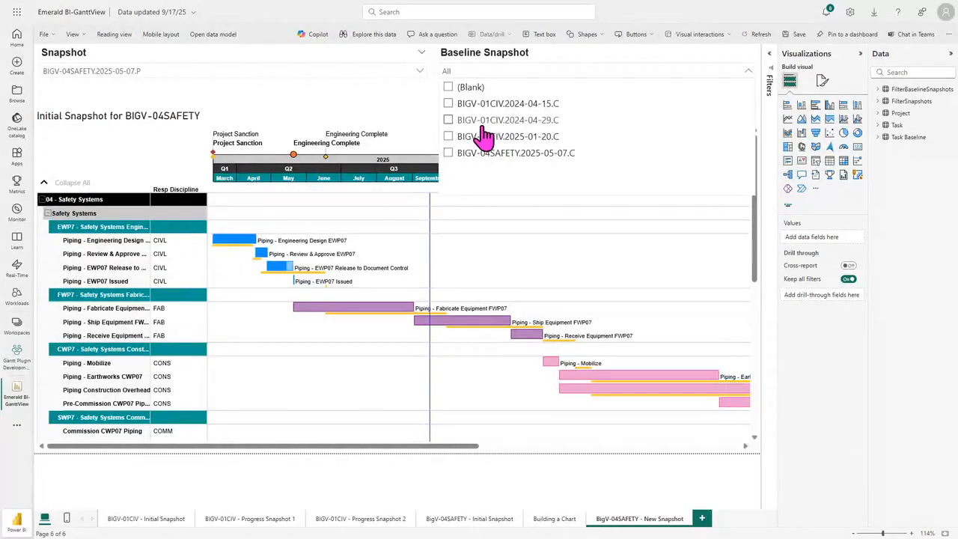
{"action": "left_click", "coordinate": [448, 153]}
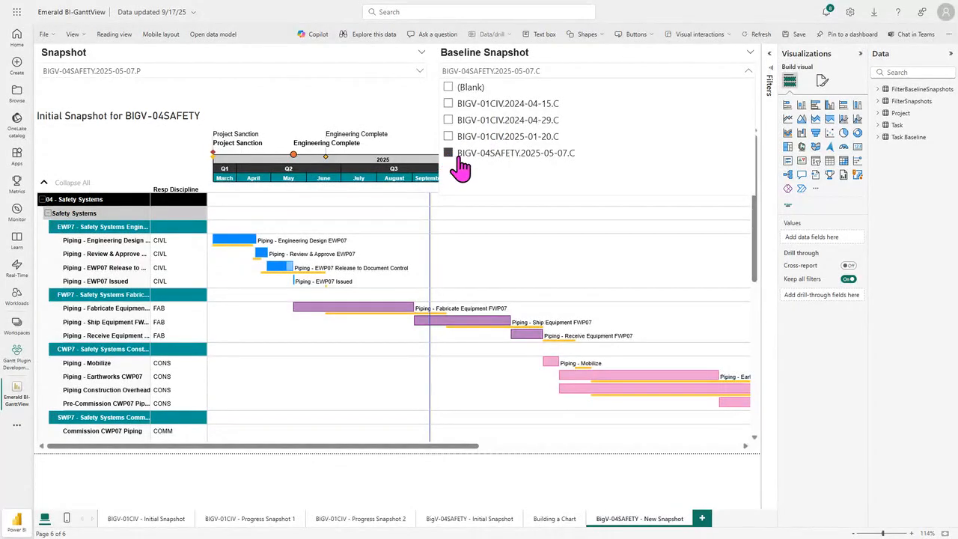
{"action": "left_click", "coordinate": [747, 70]}
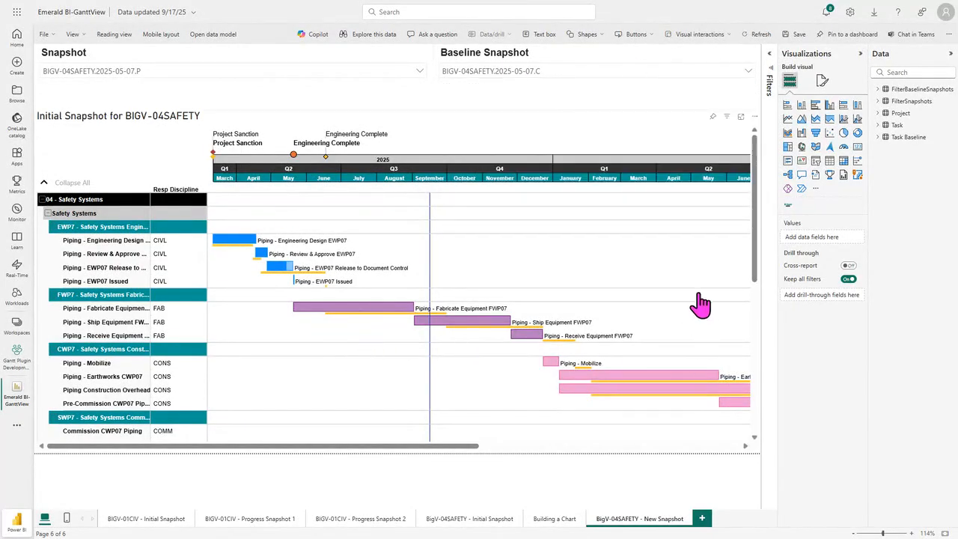
{"action": "scroll", "coordinate": [757, 228], "scroll_direction": "down", "scroll_amount": 1}
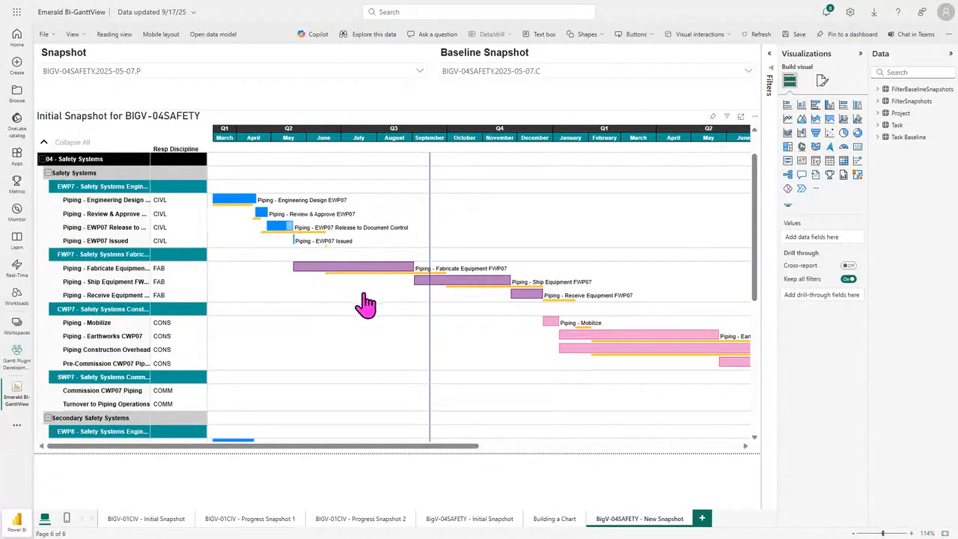
Step: Compare the BigV-04SAFETY initial and new snapshot pages, examining the new chart's milestones and its task bars against the baseline across the full timeline
{"action": "left_click", "coordinate": [470, 518]}
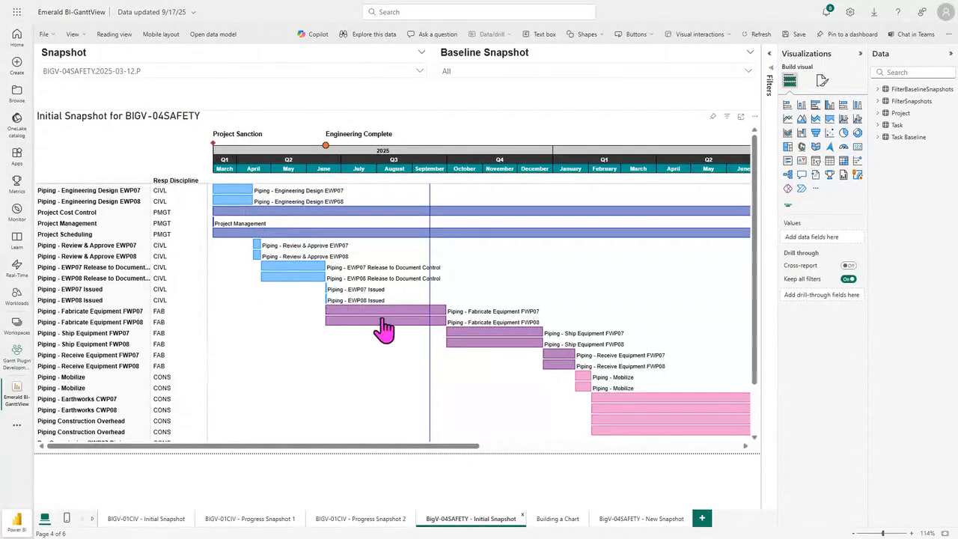
{"action": "left_click", "coordinate": [624, 528]}
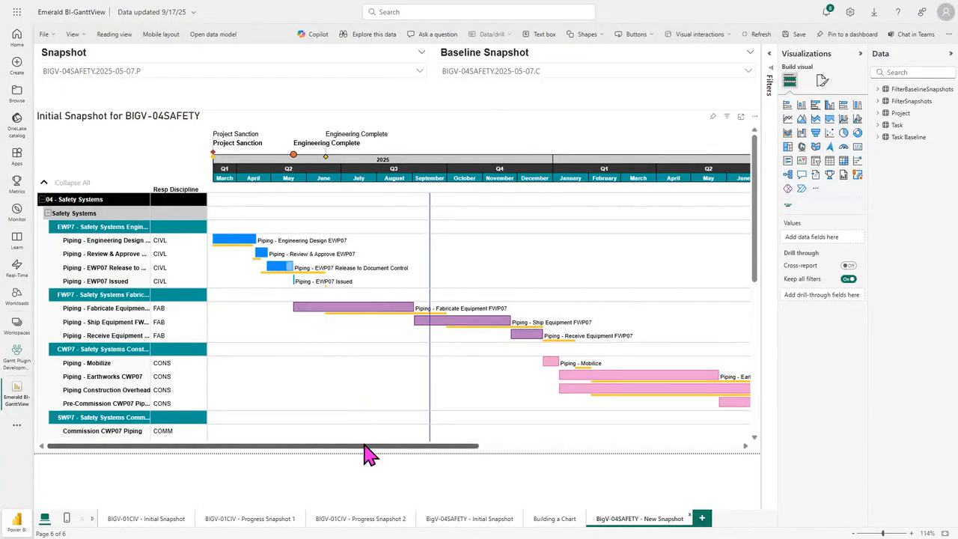
{"action": "left_click_drag", "start_coordinate": [368, 447], "coordinate": [523, 448]}
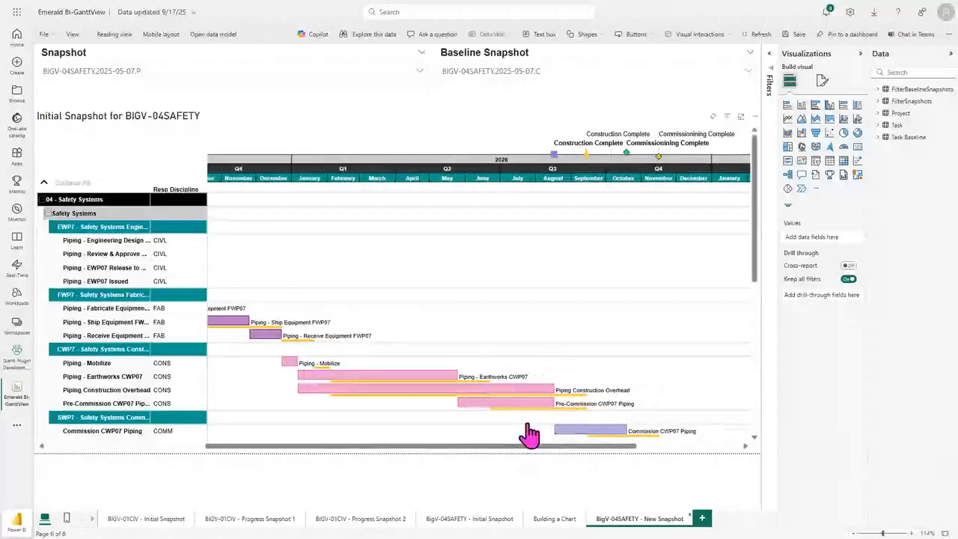
{"action": "scroll", "coordinate": [555, 362], "scroll_direction": "down", "scroll_amount": 2}
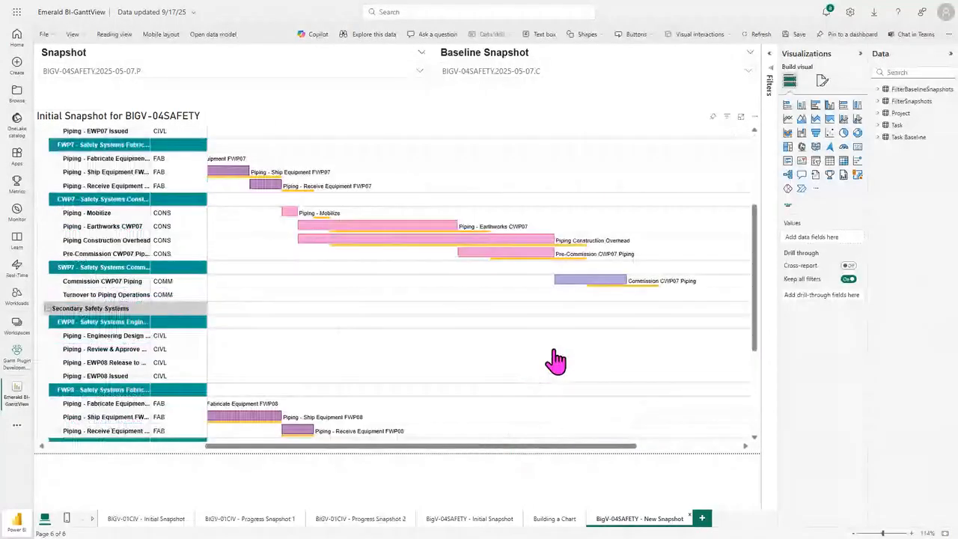
{"action": "scroll", "coordinate": [554, 360], "scroll_direction": "down", "scroll_amount": 3}
{"action": "left_click_drag", "start_coordinate": [488, 450], "coordinate": [329, 447]}
{"action": "scroll", "coordinate": [363, 386], "scroll_direction": "up", "scroll_amount": 2}
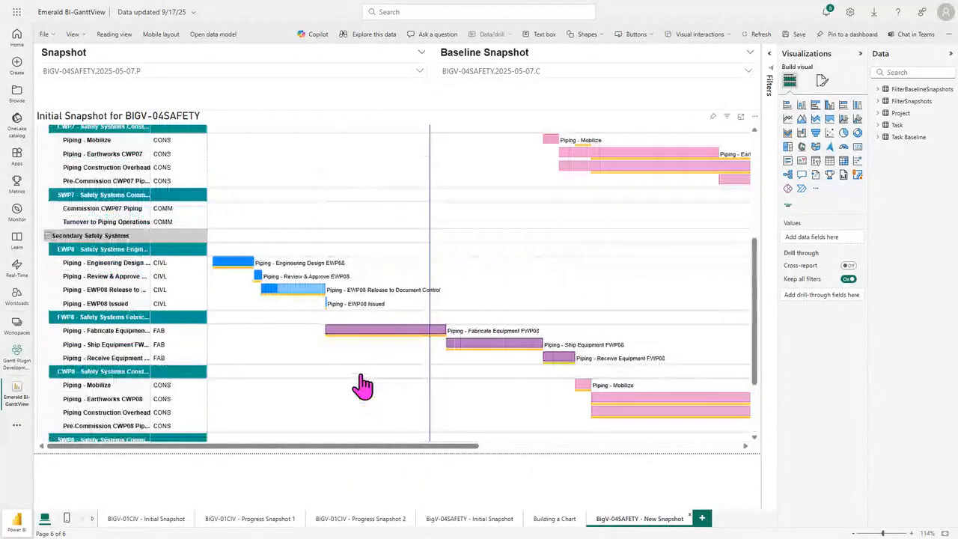
{"action": "scroll", "coordinate": [362, 386], "scroll_direction": "up", "scroll_amount": 3}
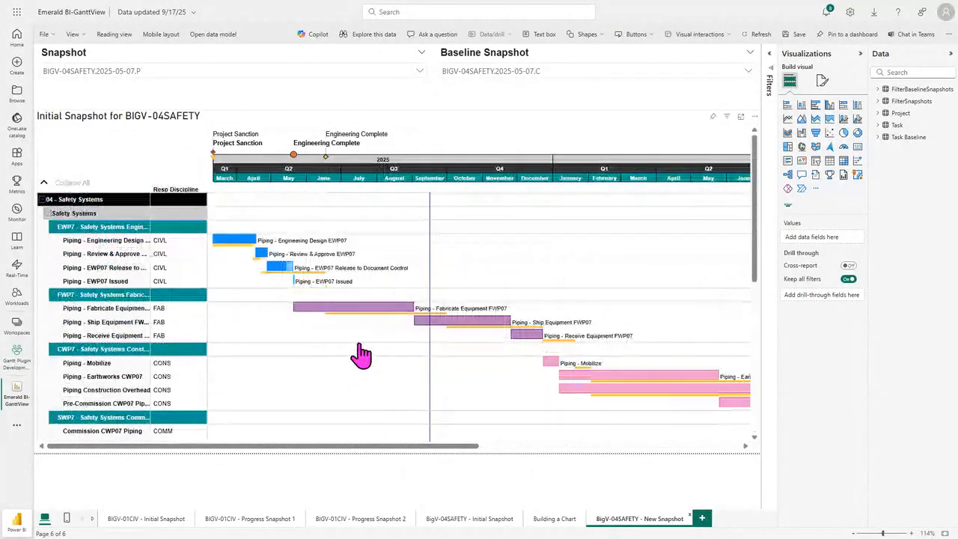